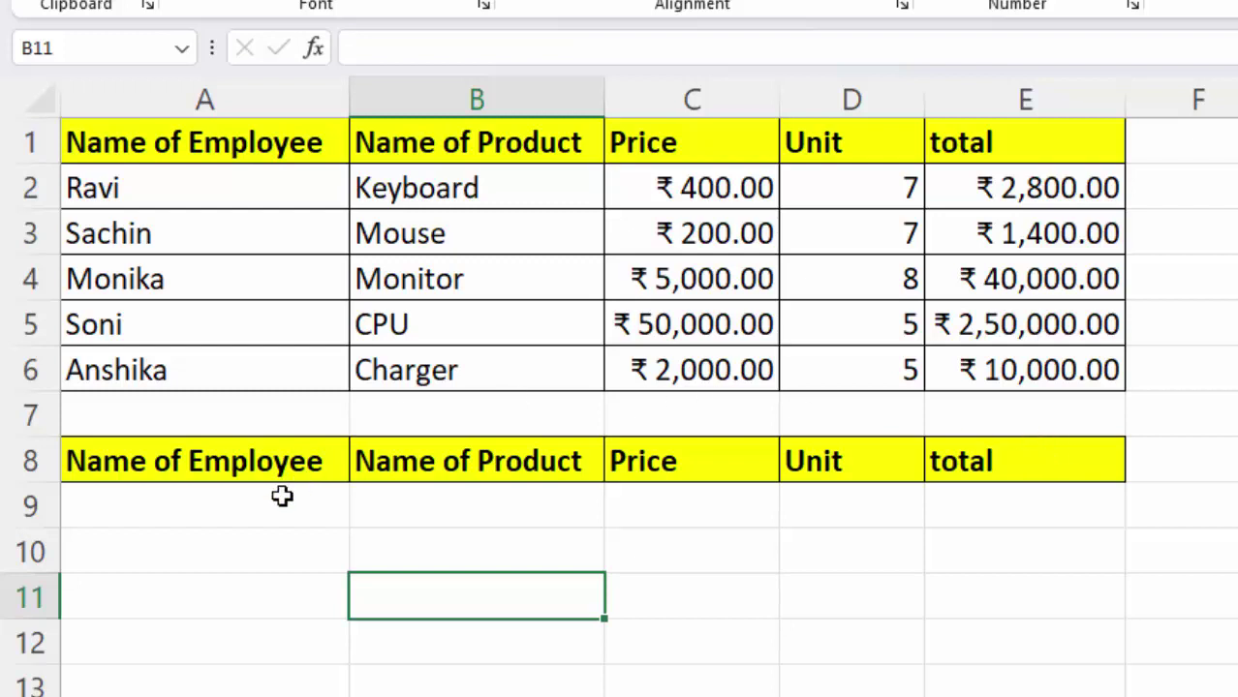
left_click(276, 506)
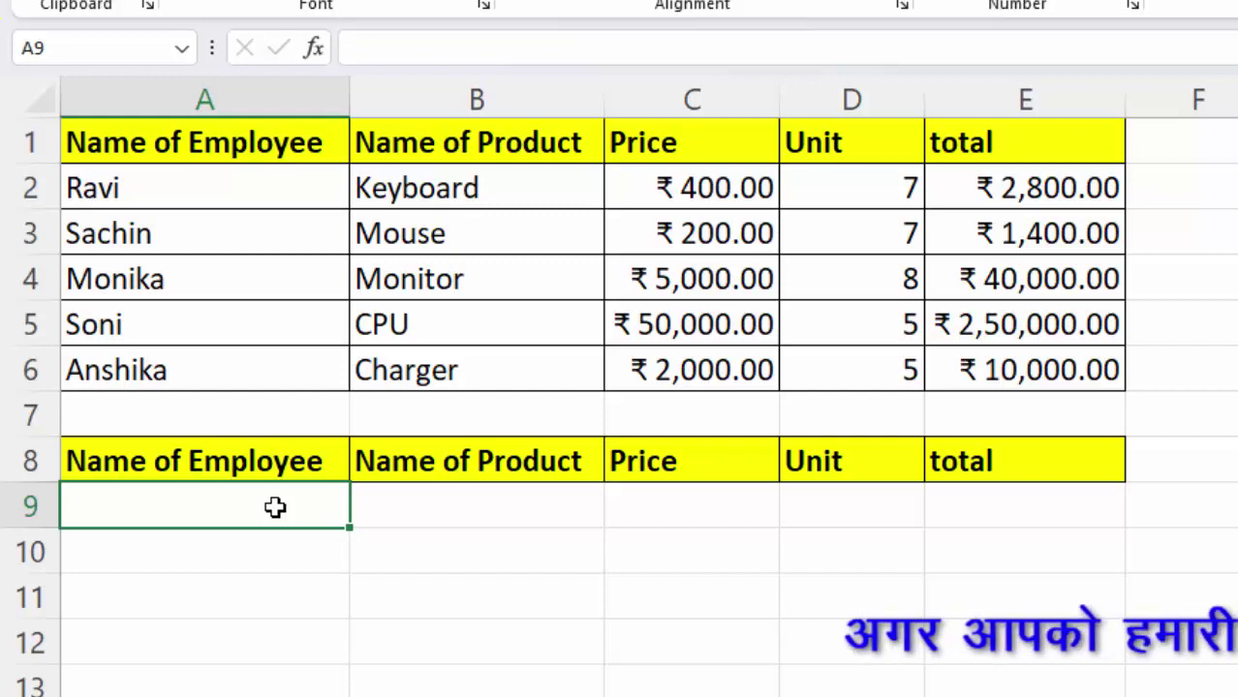
type("=")
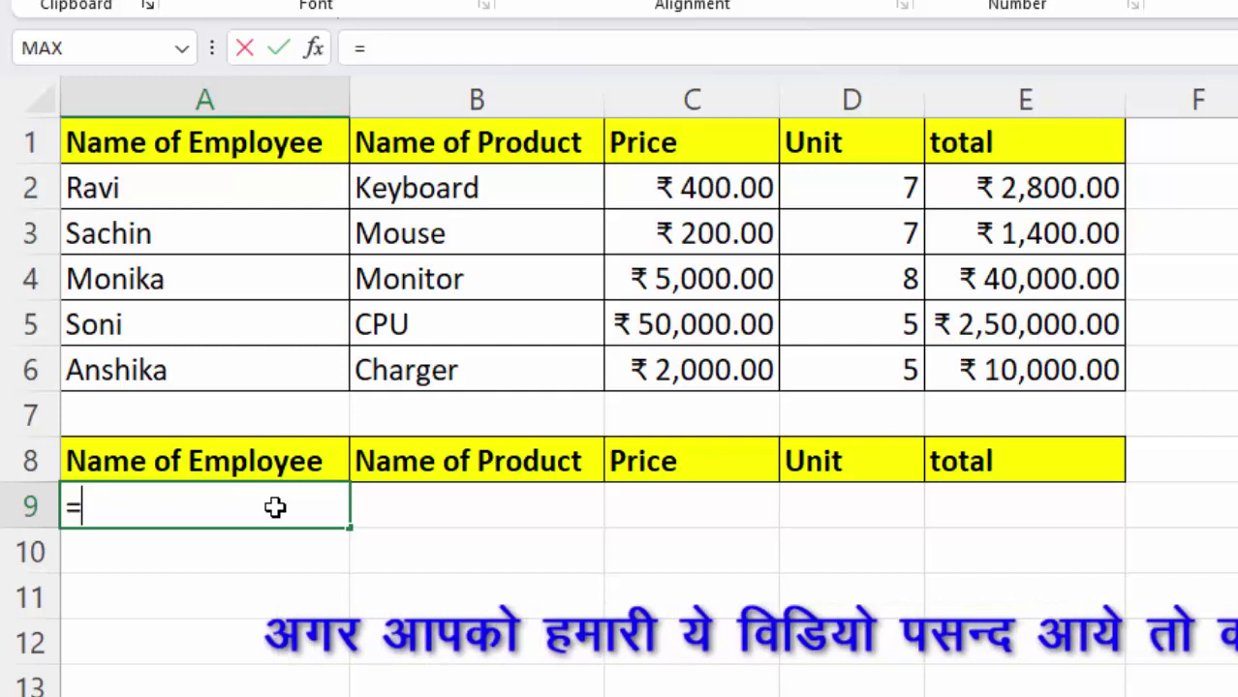
type("v")
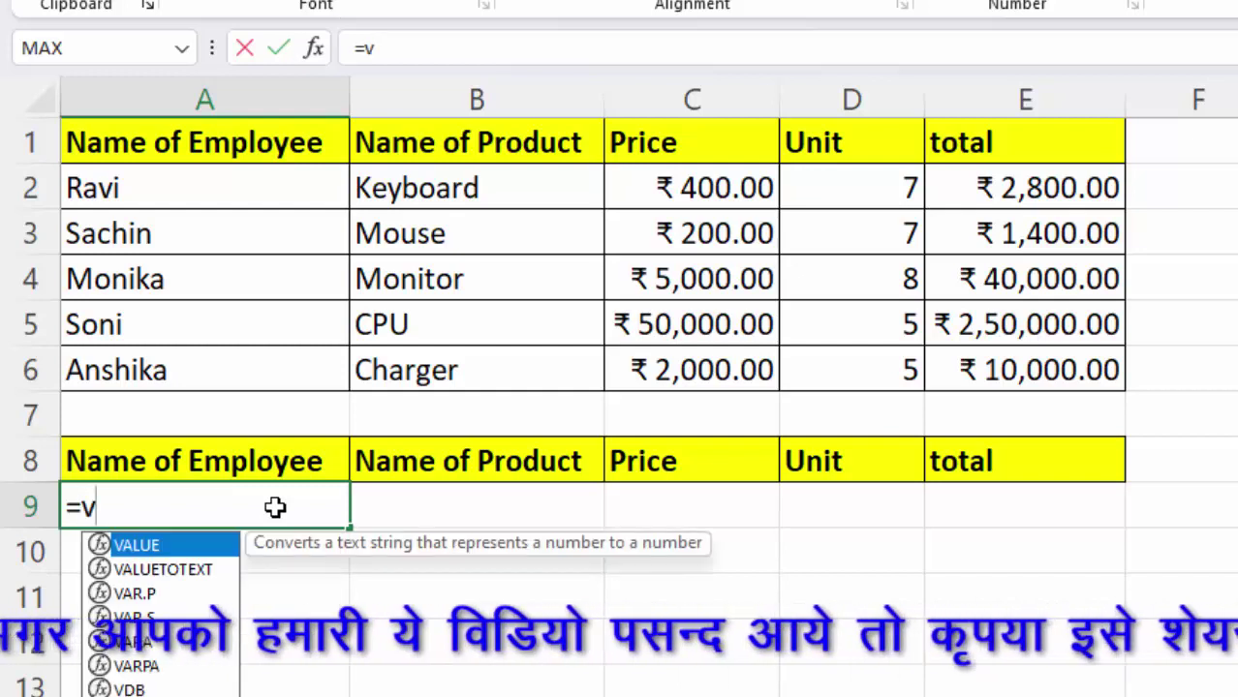
type("loo")
key("Tab")
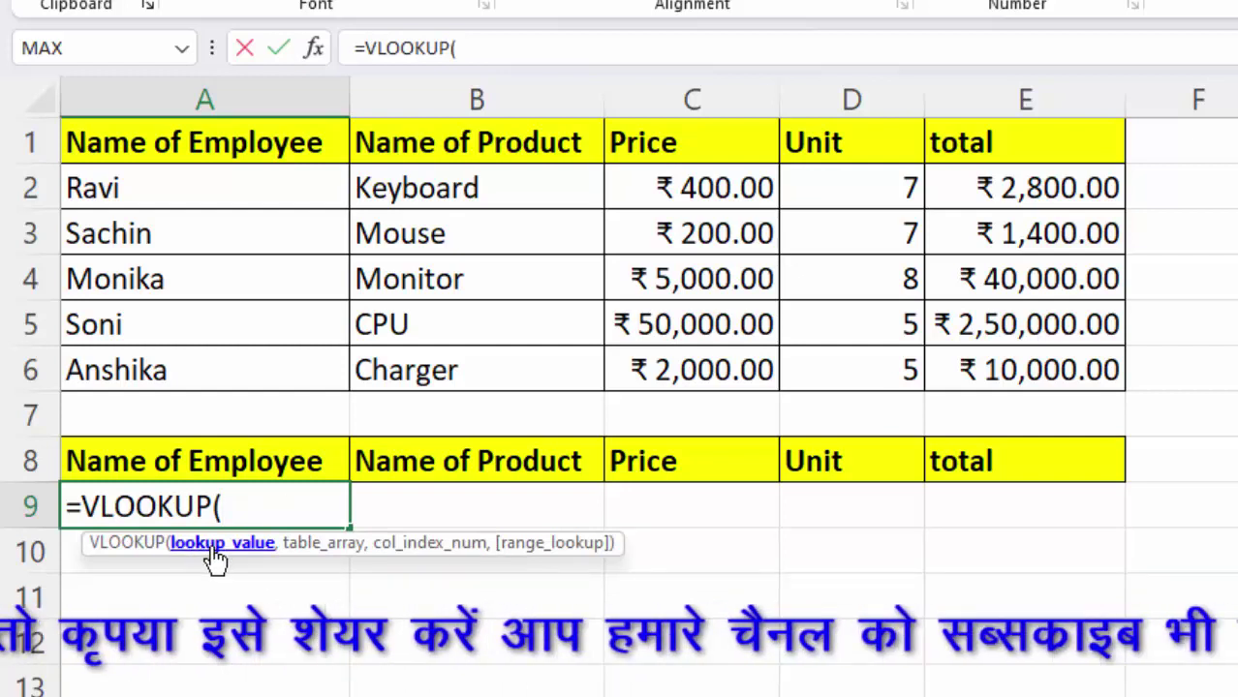
key("BackSpace")
key("BackSpace")
key("BackSpace")
key("BackSpace")
key("BackSpace")
key("BackSpace")
key("BackSpace")
key("BackSpace")
key("BackSpace")
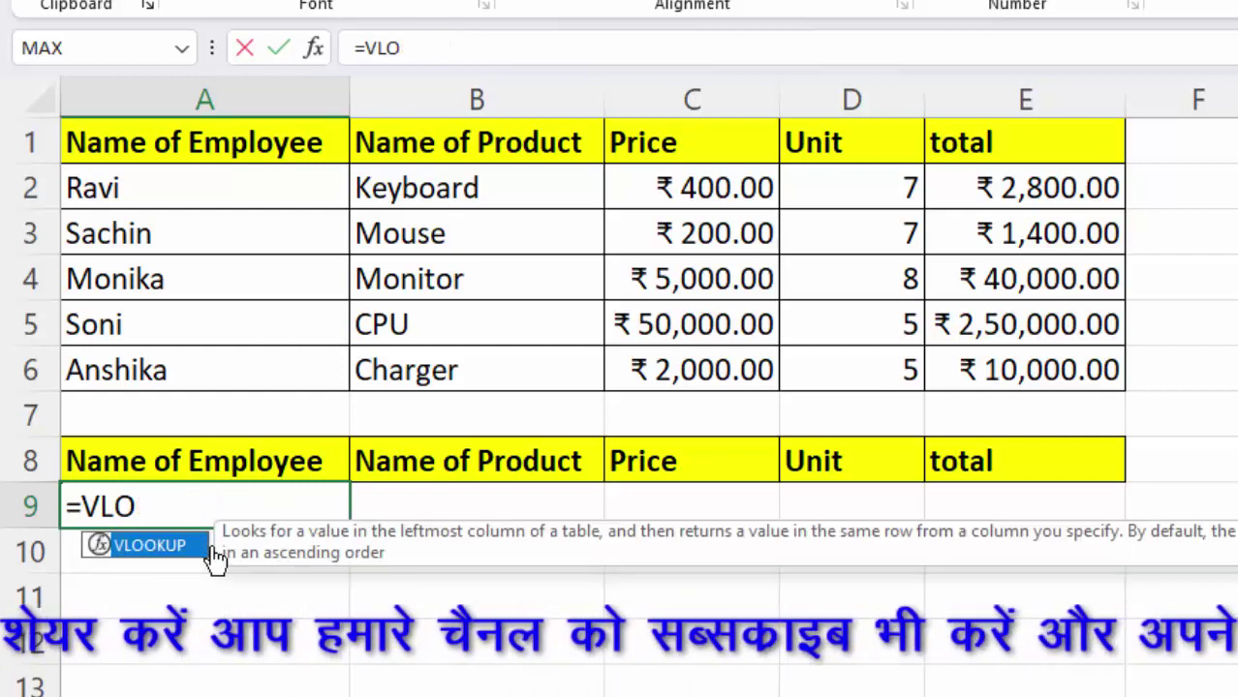
Step: Start a VLOOKUP formula in B9 with A9 as the lookup value and the absolute range $A$2:$E$6 as the table array
left_click(457, 494)
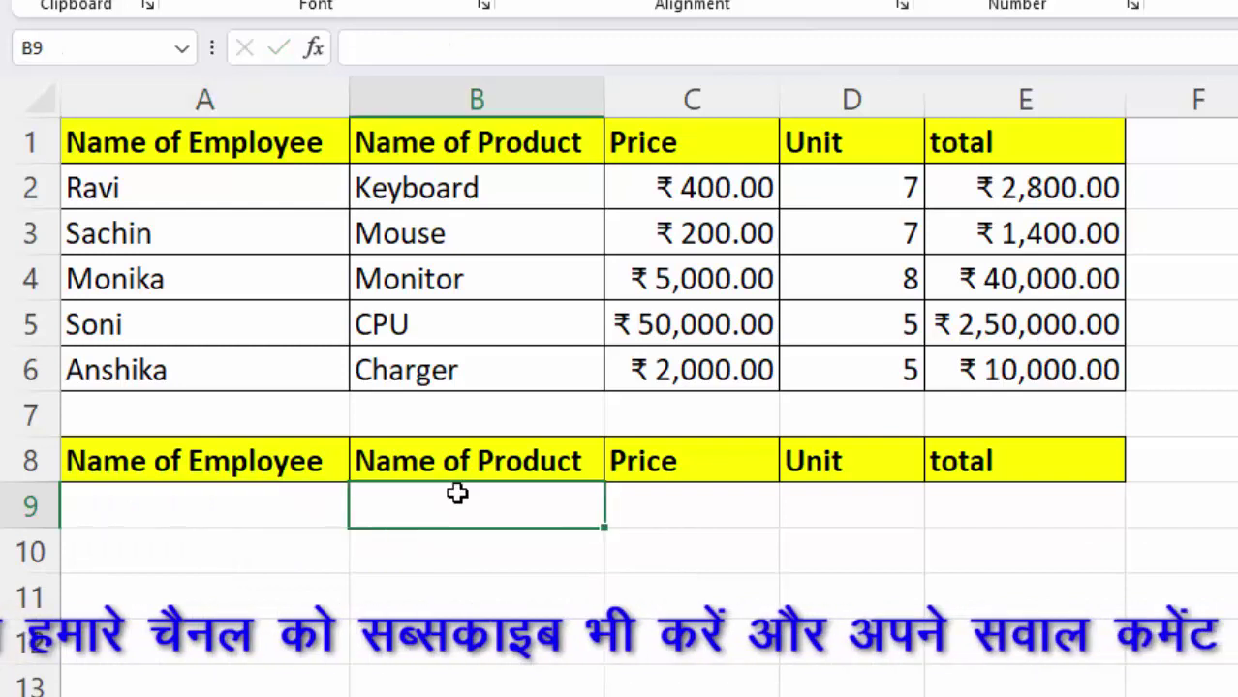
type("=vloo")
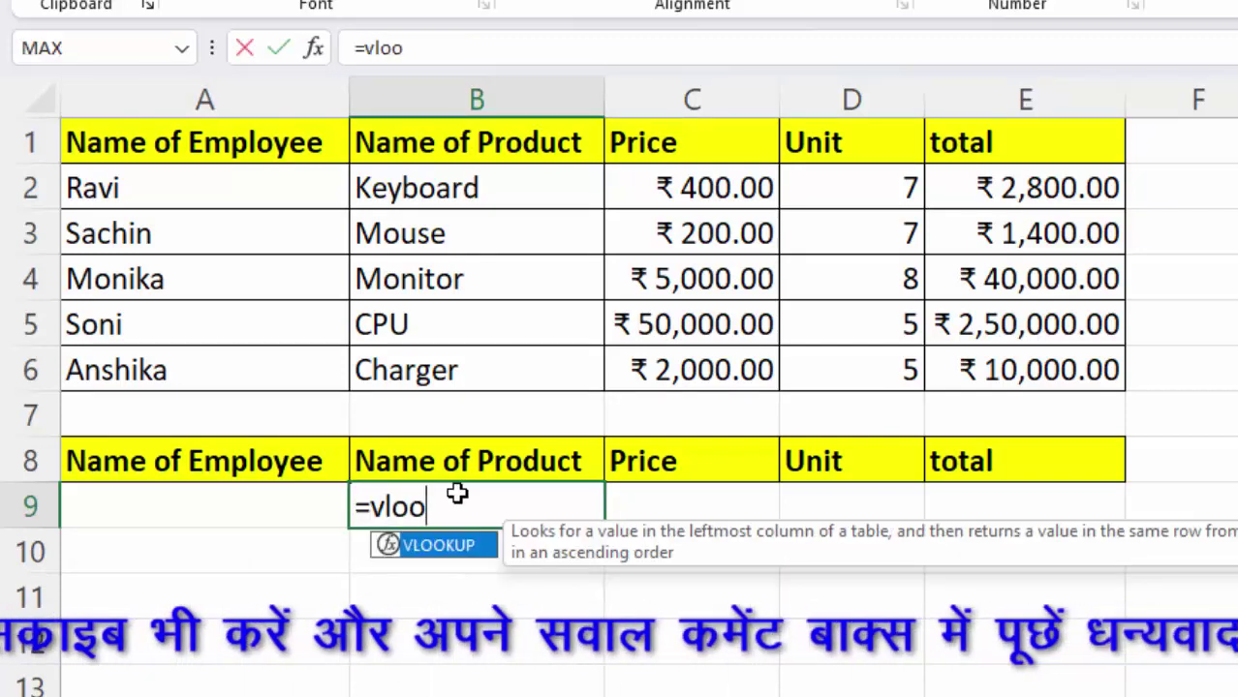
key("Tab")
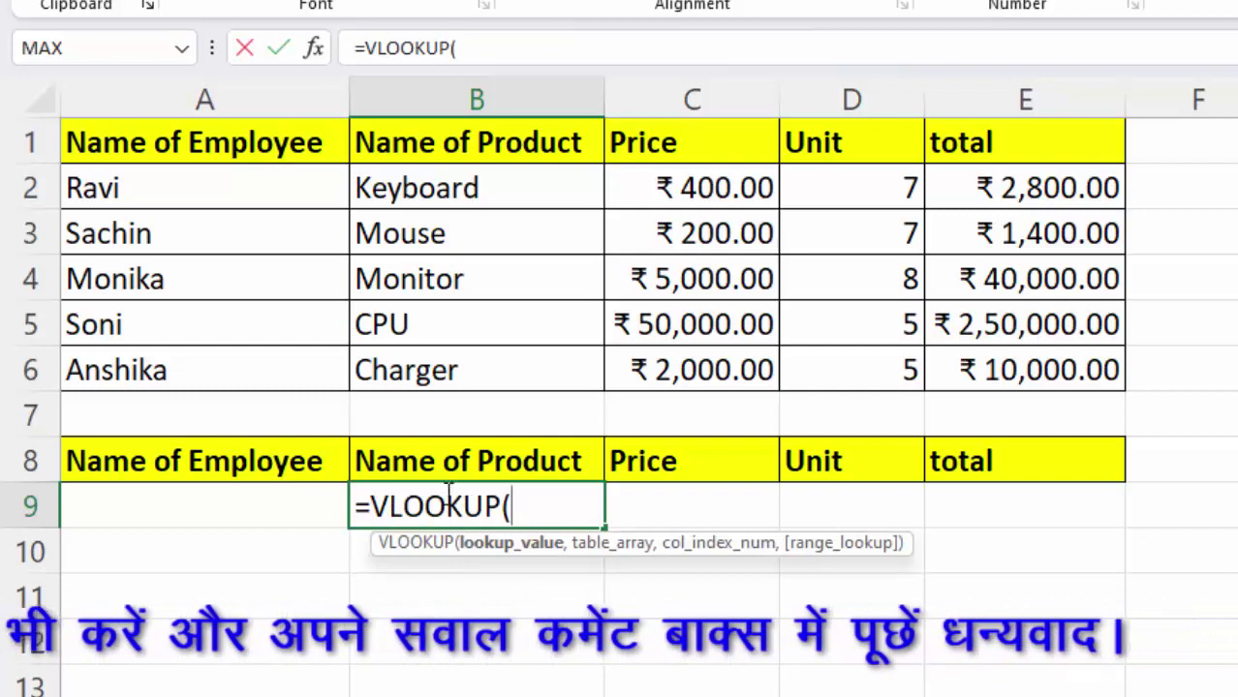
left_click(138, 508)
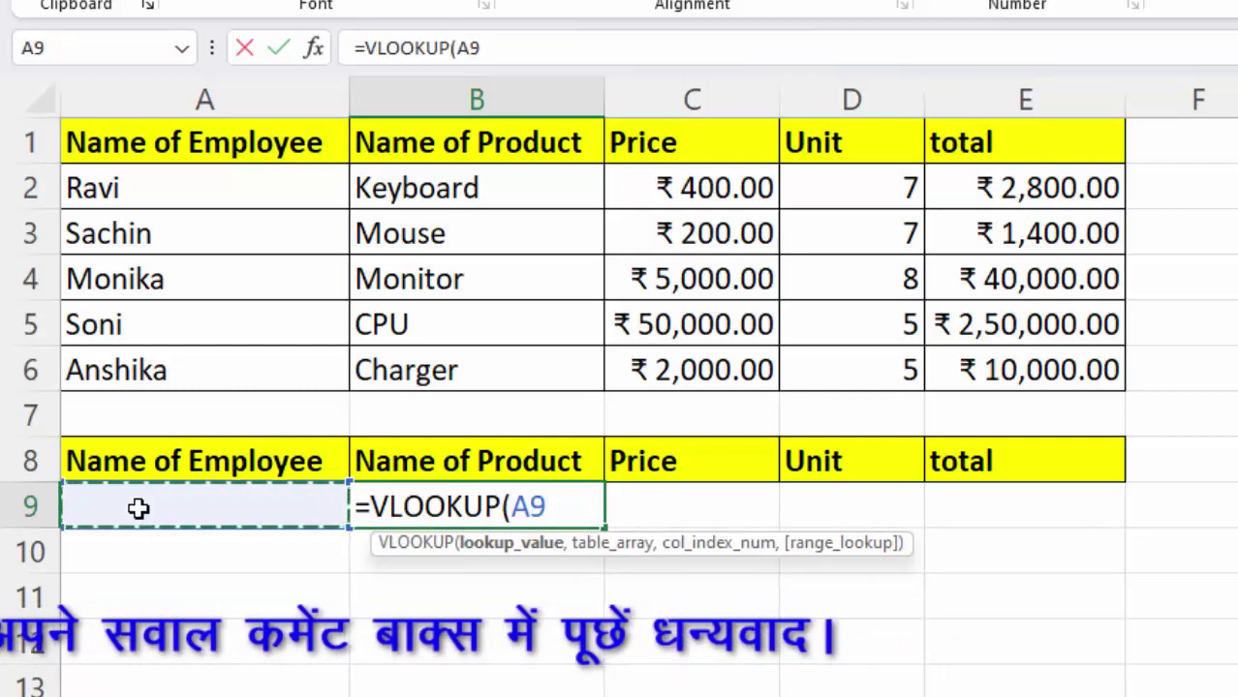
type(",")
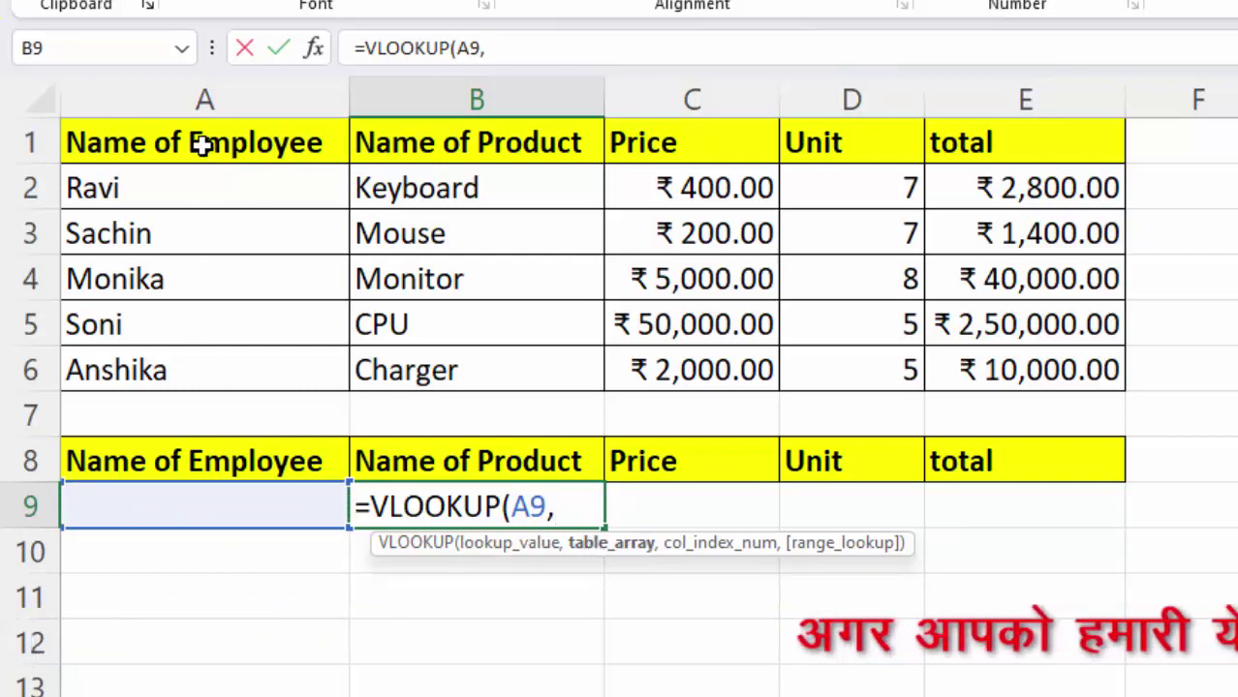
left_click_drag(205, 147, 388, 233)
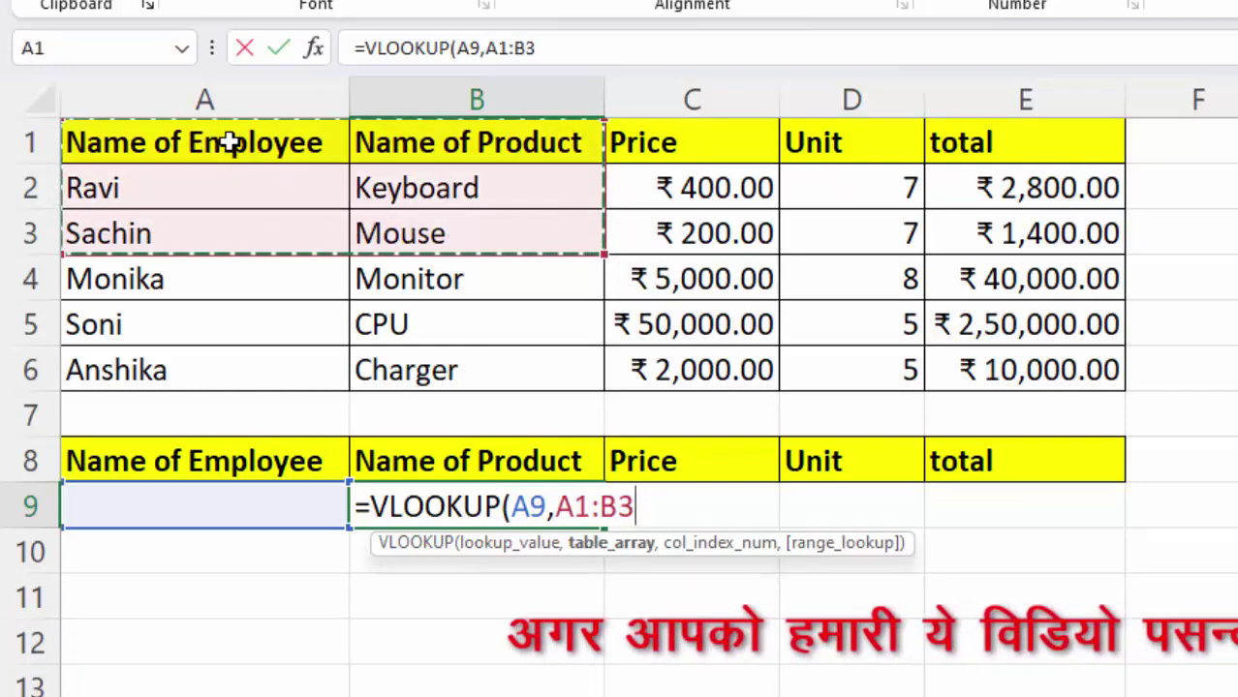
left_click_drag(224, 200, 940, 364)
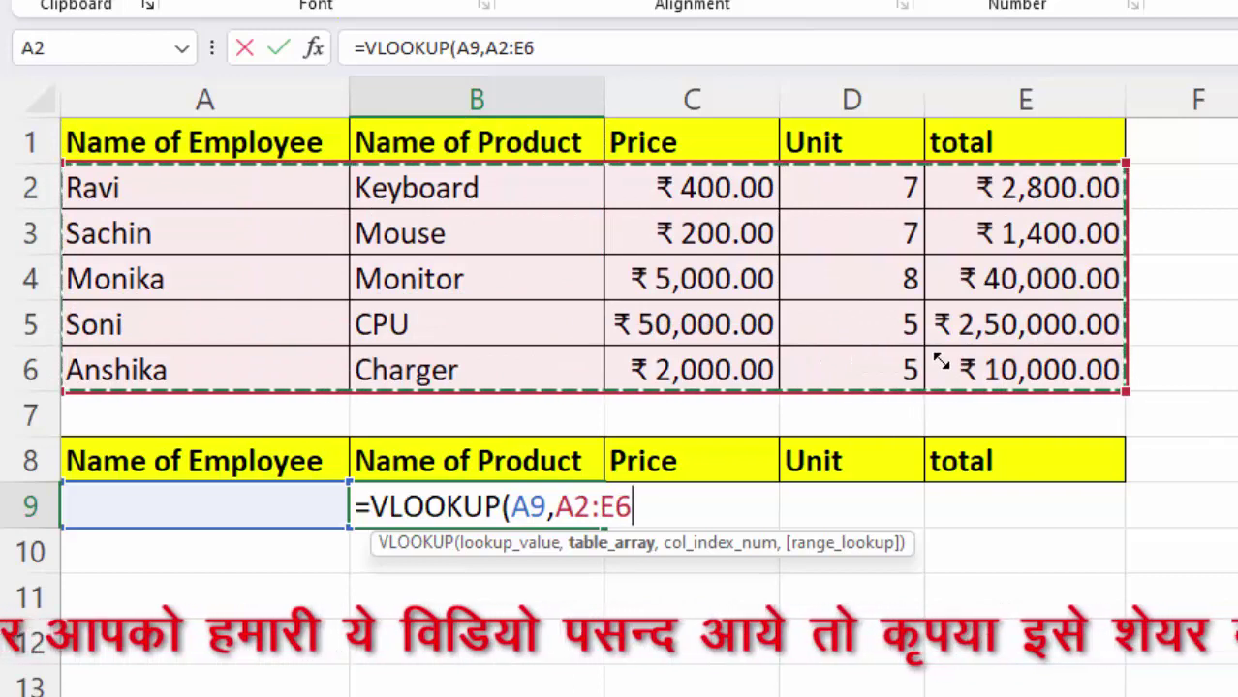
key("F4")
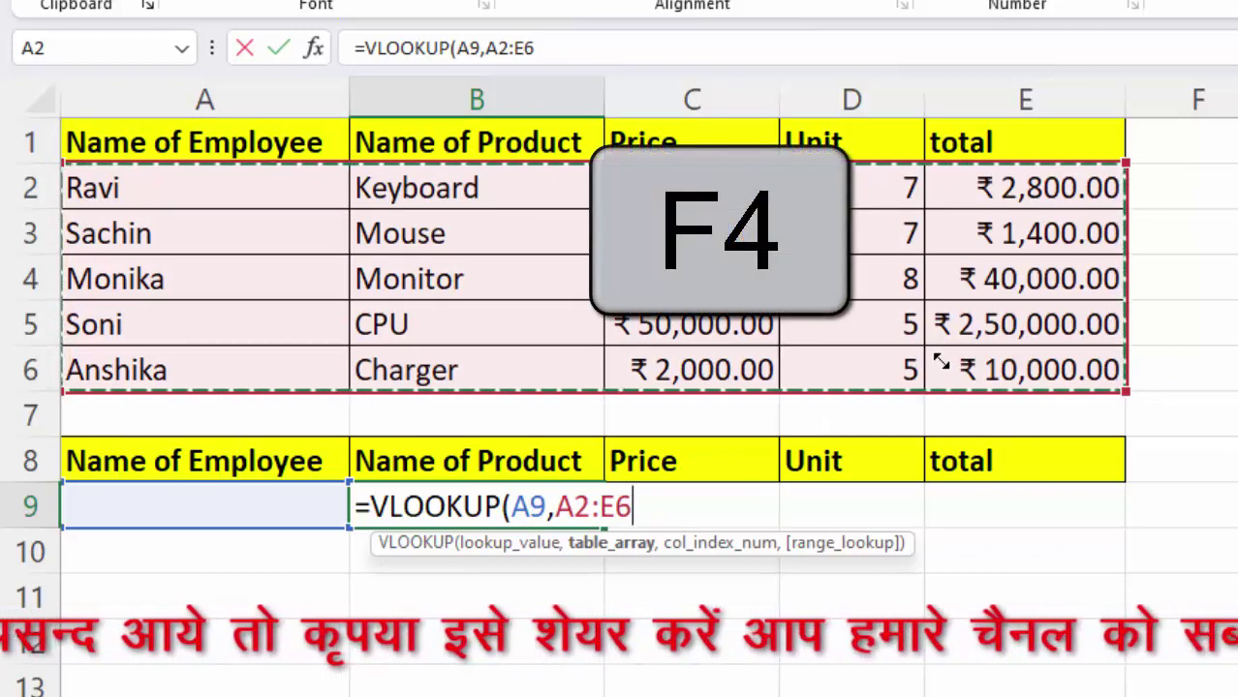
key("F4")
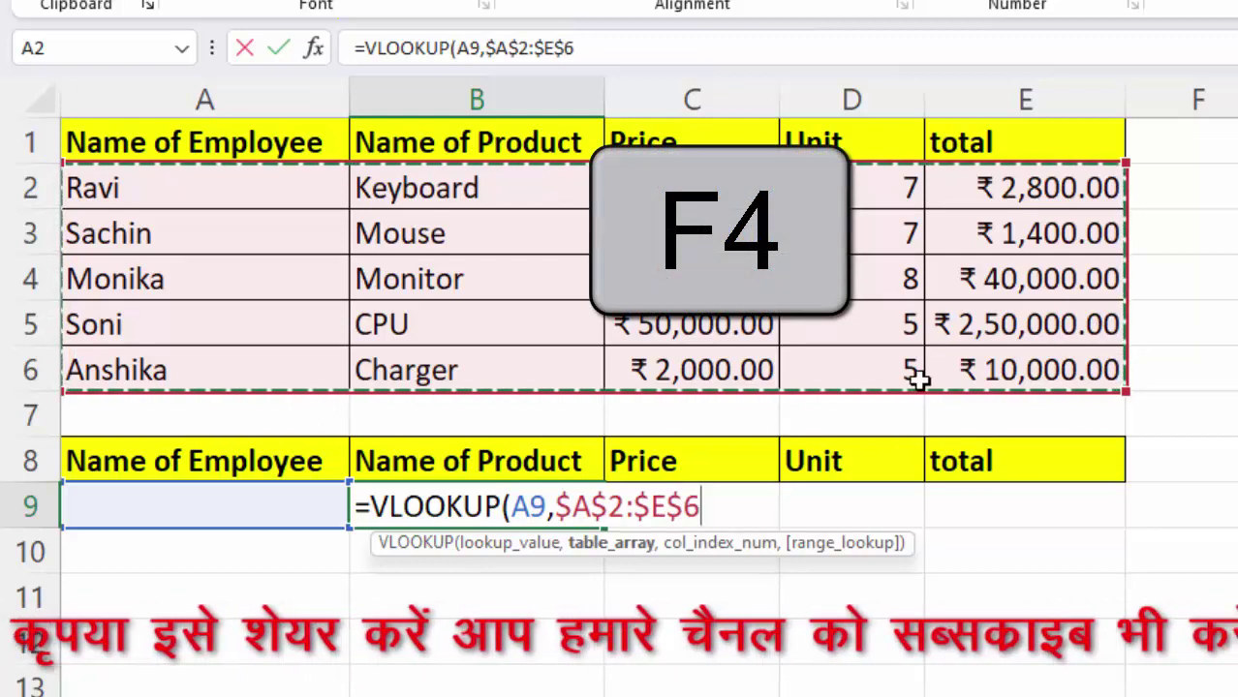
left_click_drag(634, 506, 709, 507)
left_click(709, 508)
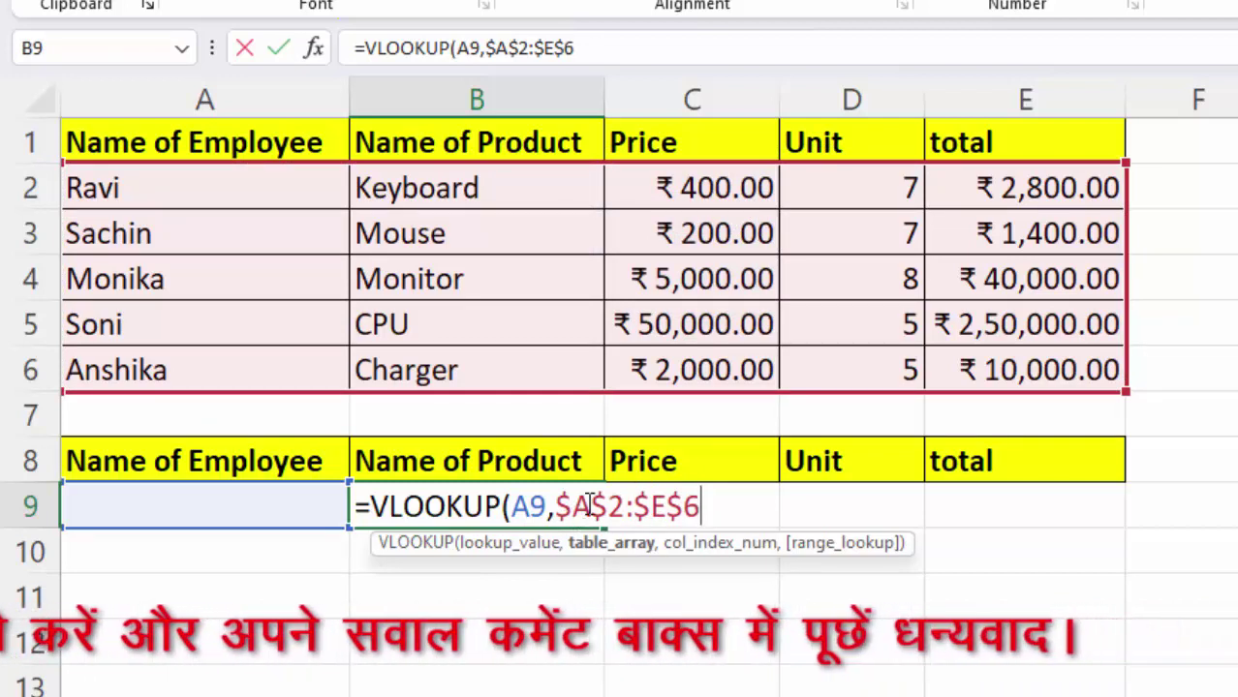
Step: Complete the VLOOKUP in B9 with column index 5 and 0 for an exact match
type(",5")
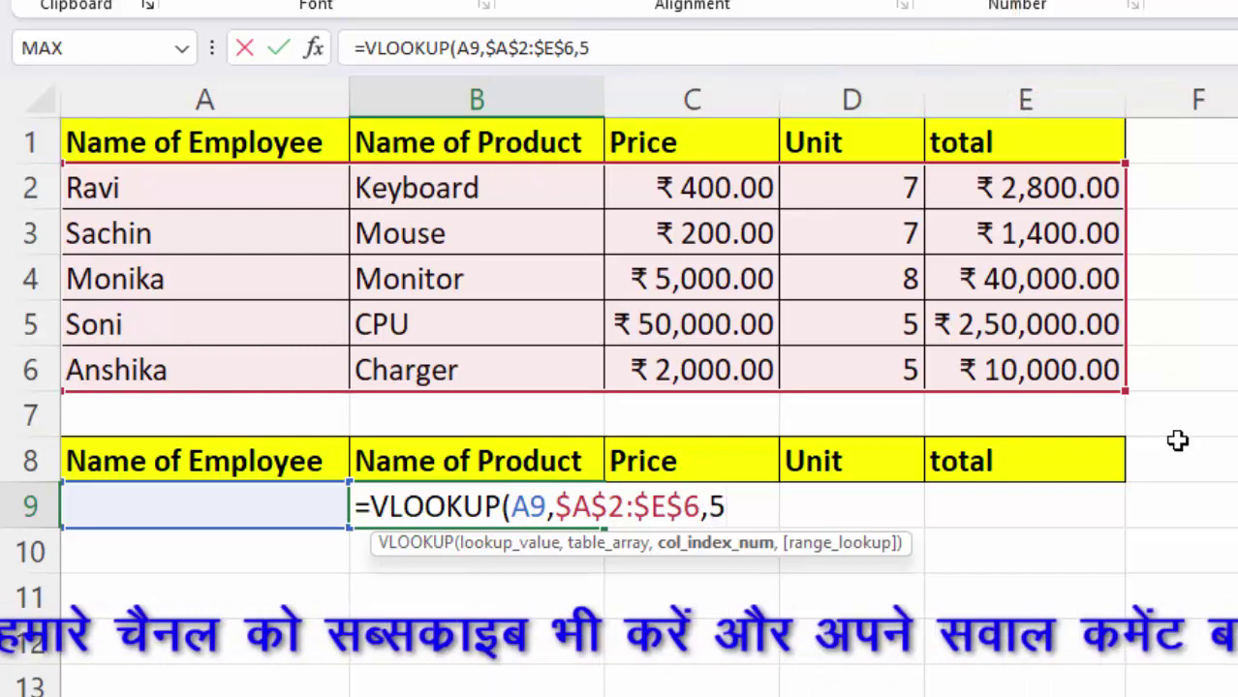
type(",")
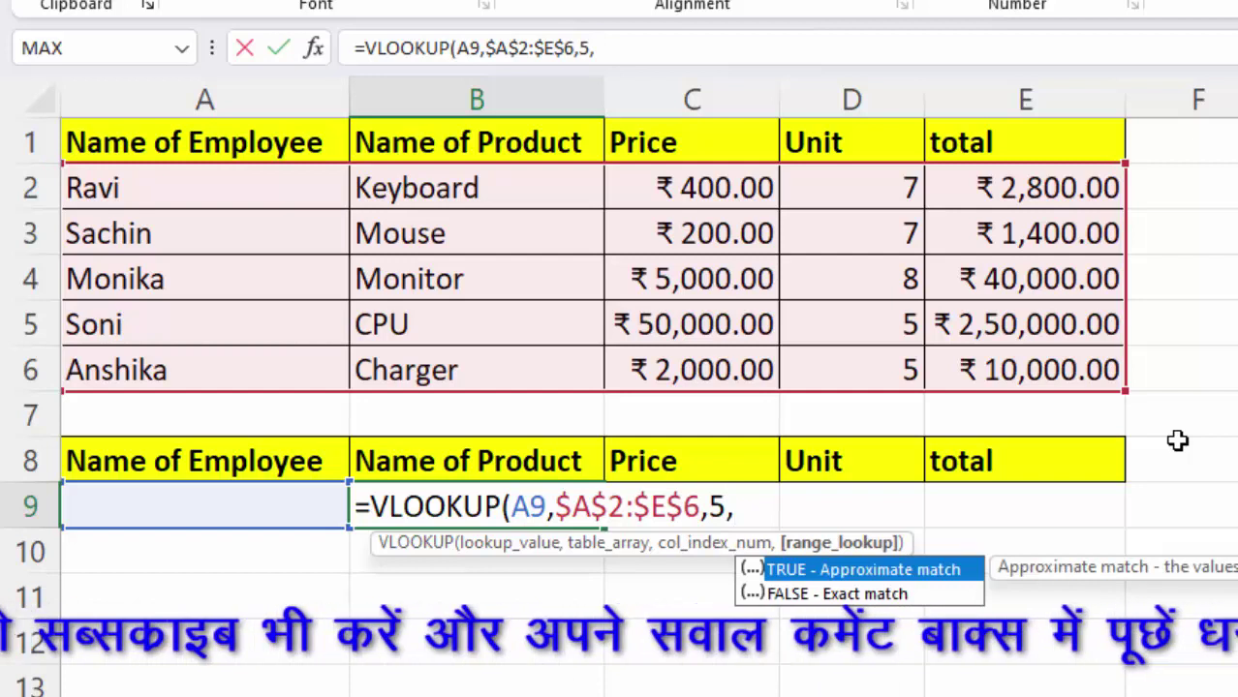
type("0")
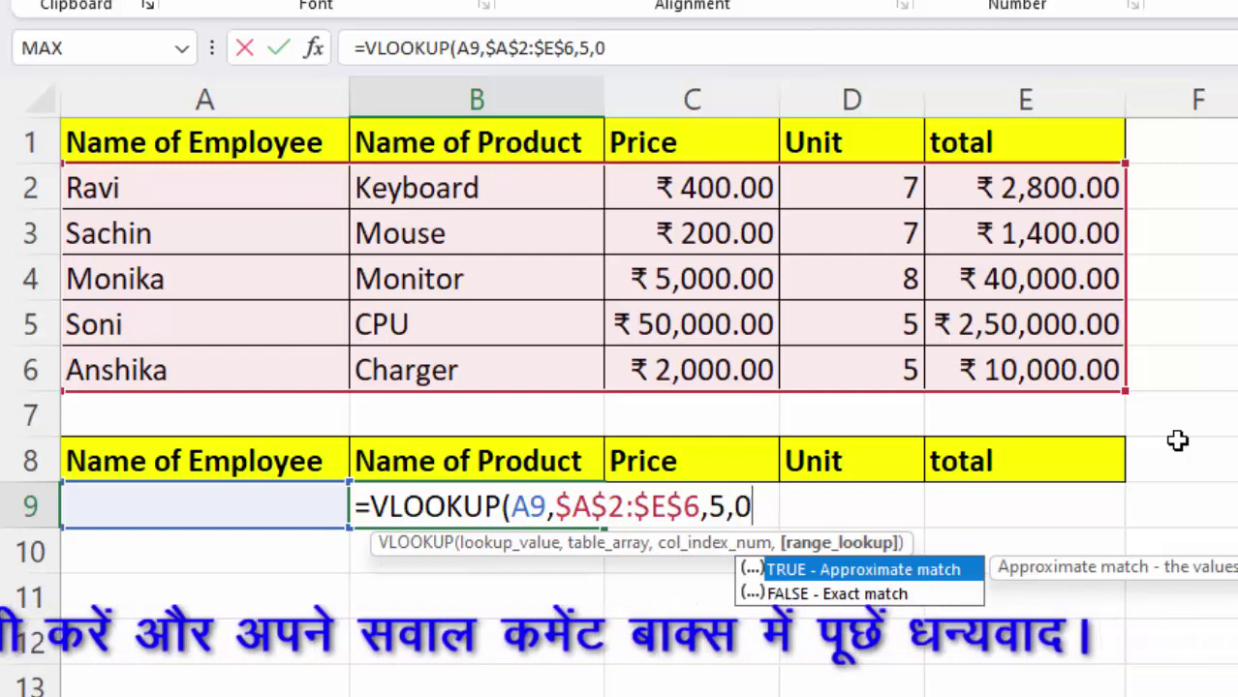
type(")")
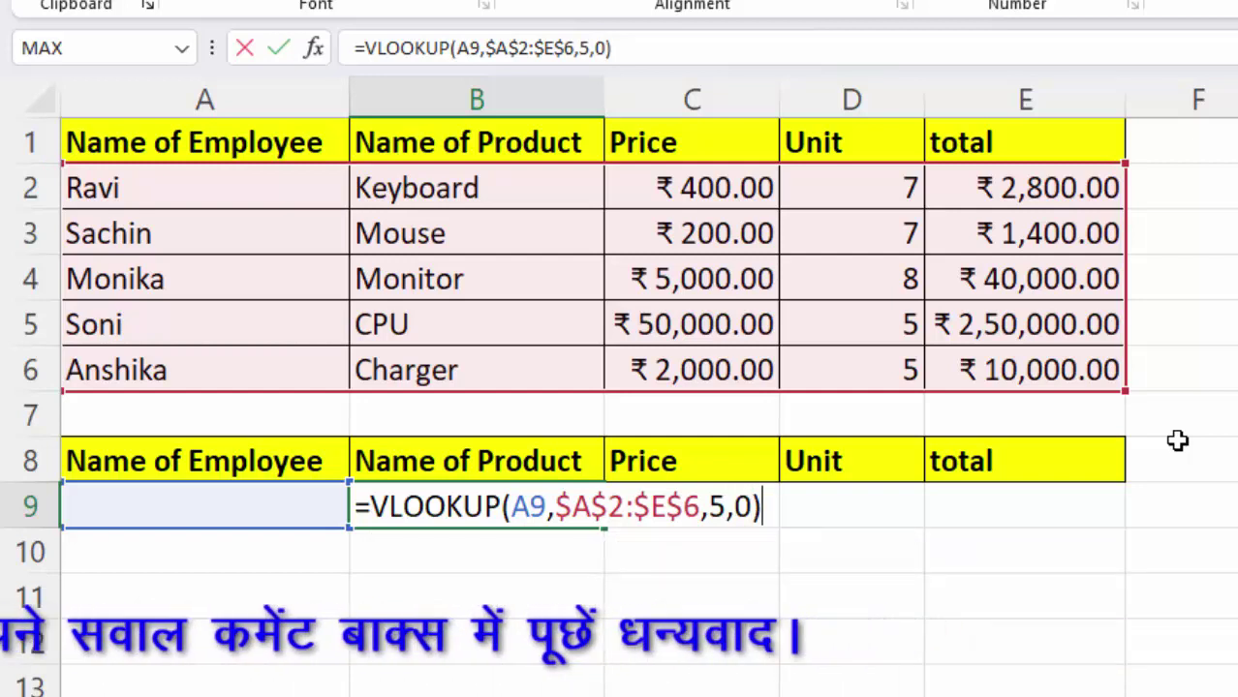
key("Return")
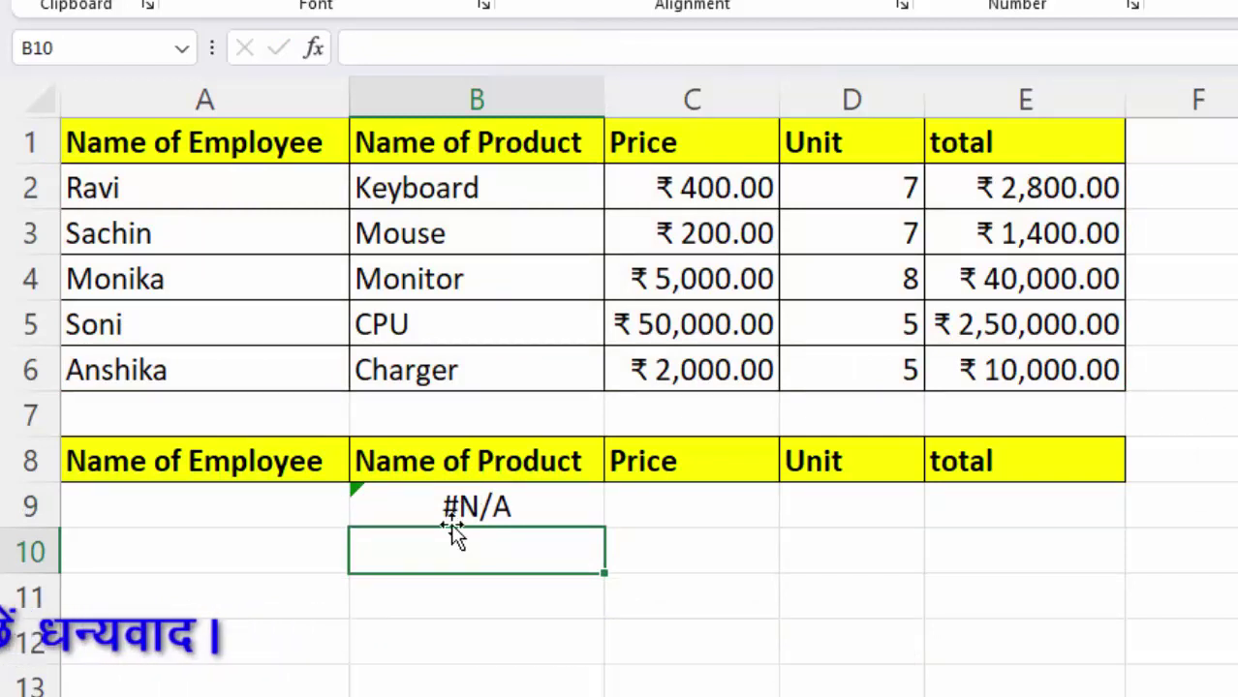
Step: Add List data validation to A9 with =$A$2:$A$6 as its source
left_click(193, 499)
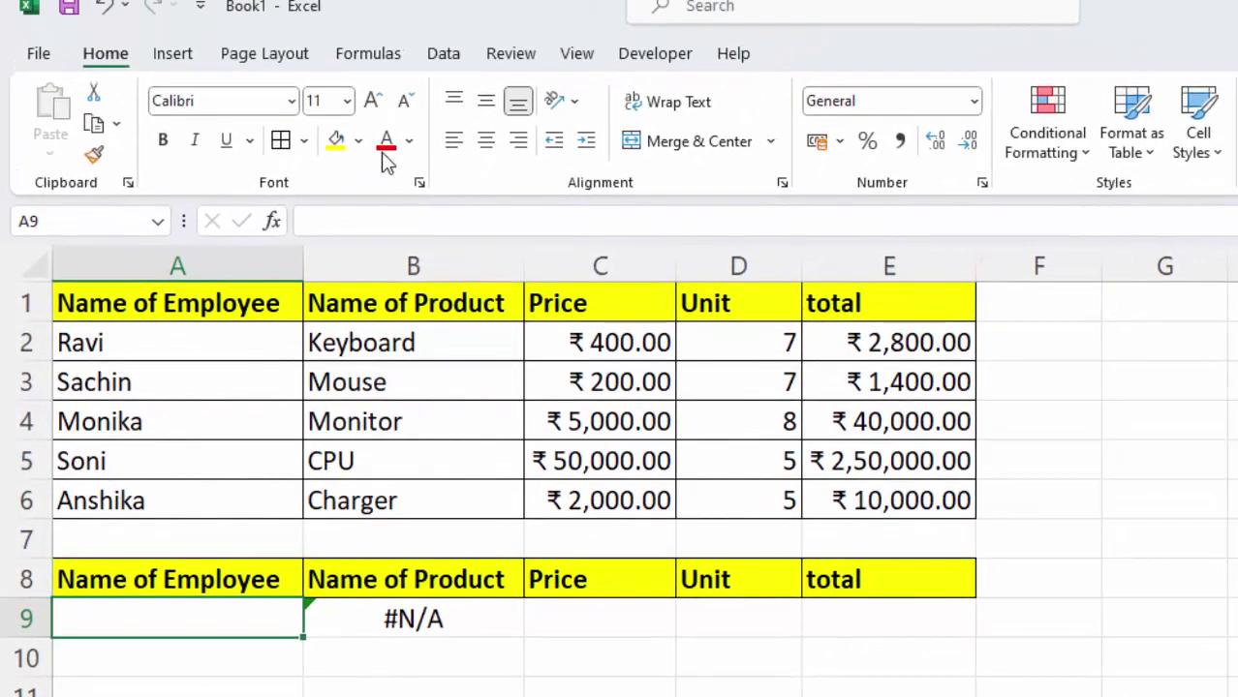
left_click(442, 58)
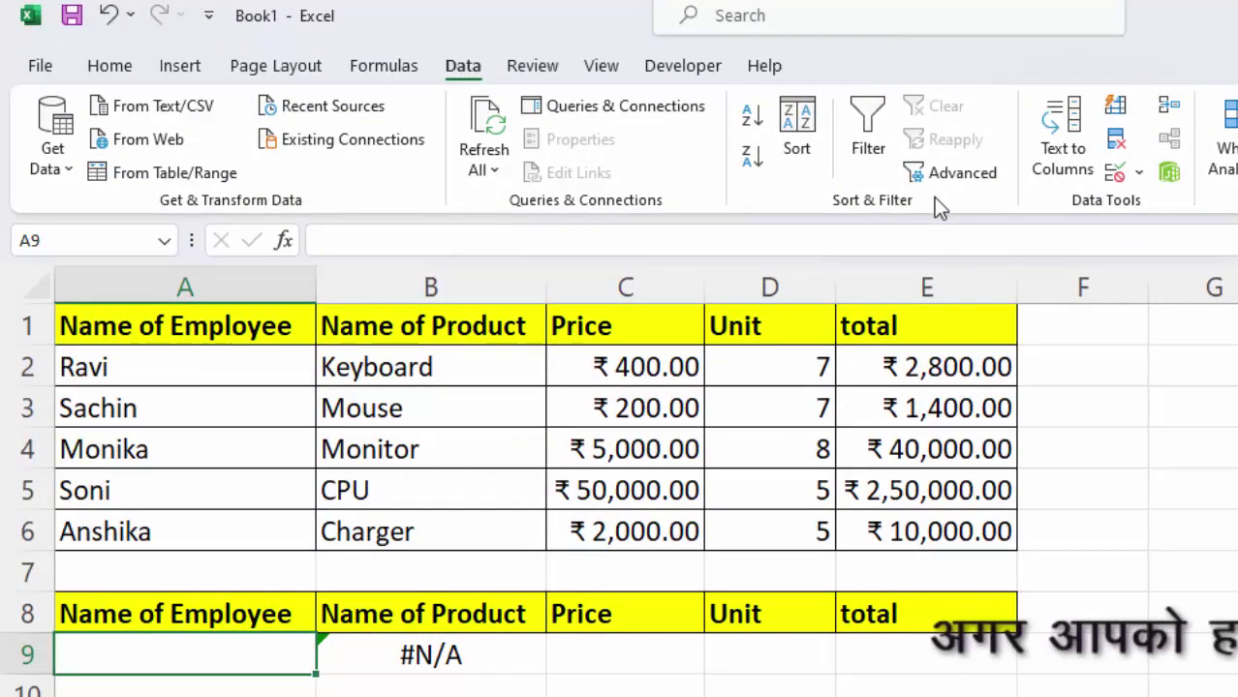
left_click(1140, 172)
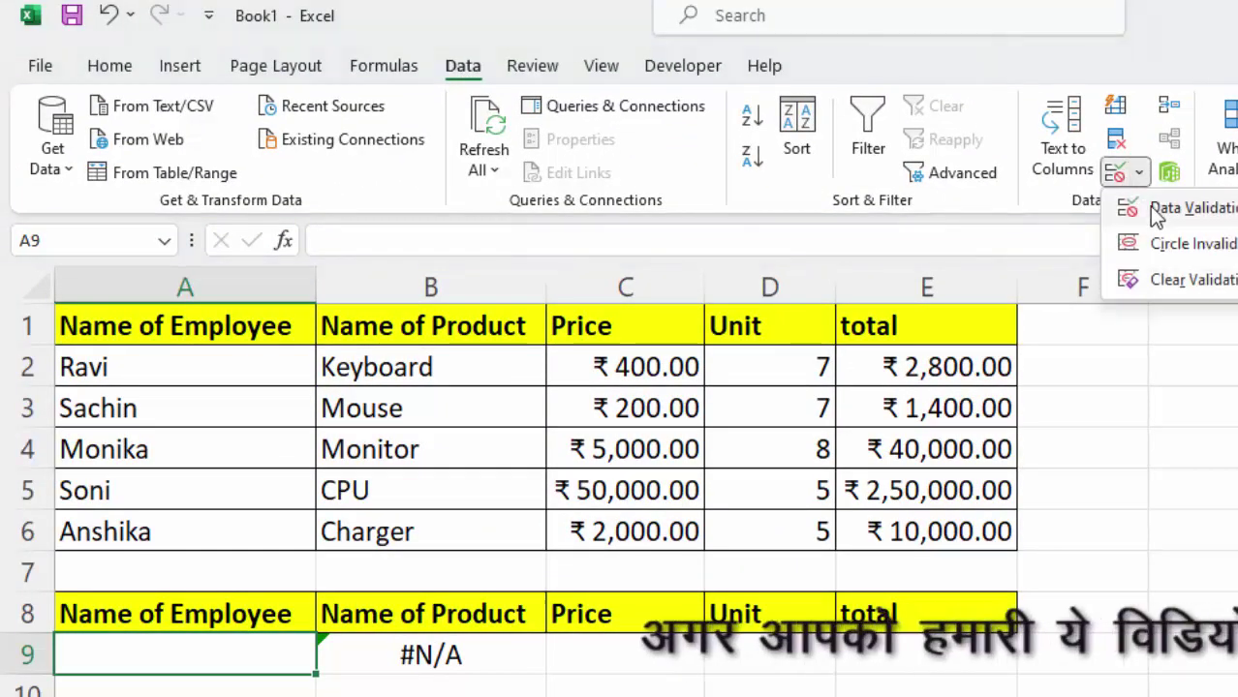
left_click(1162, 207)
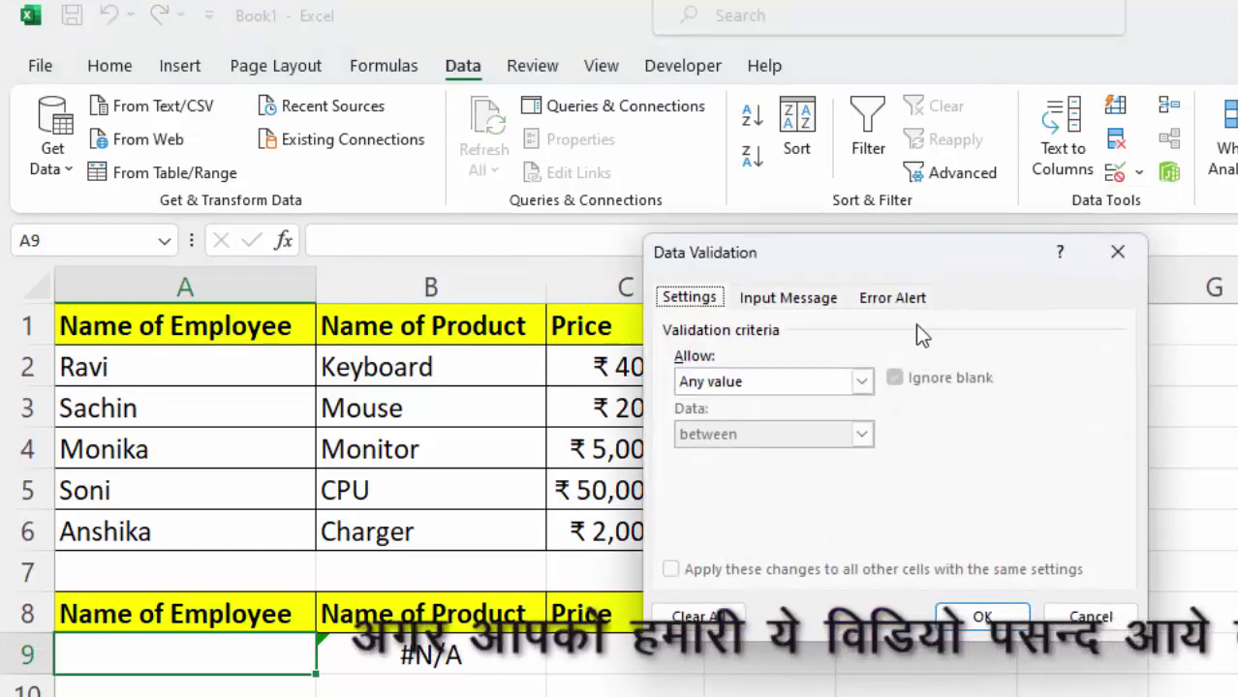
left_click(861, 384)
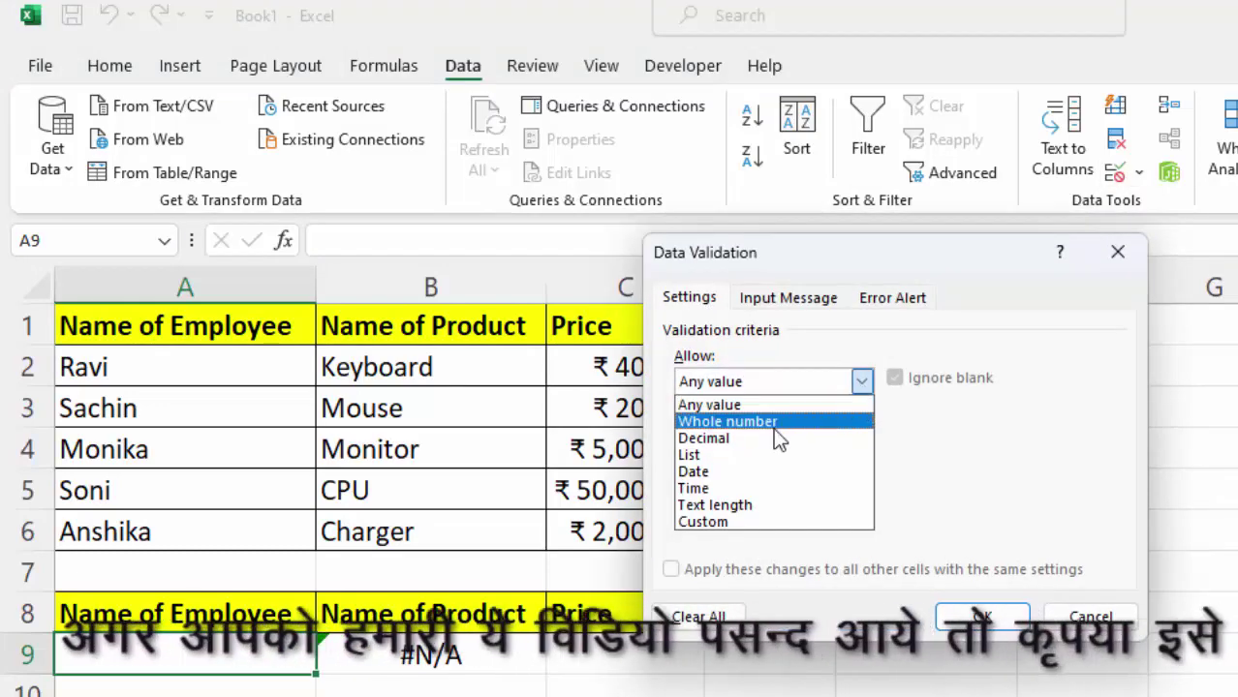
left_click(761, 455)
left_click(742, 481)
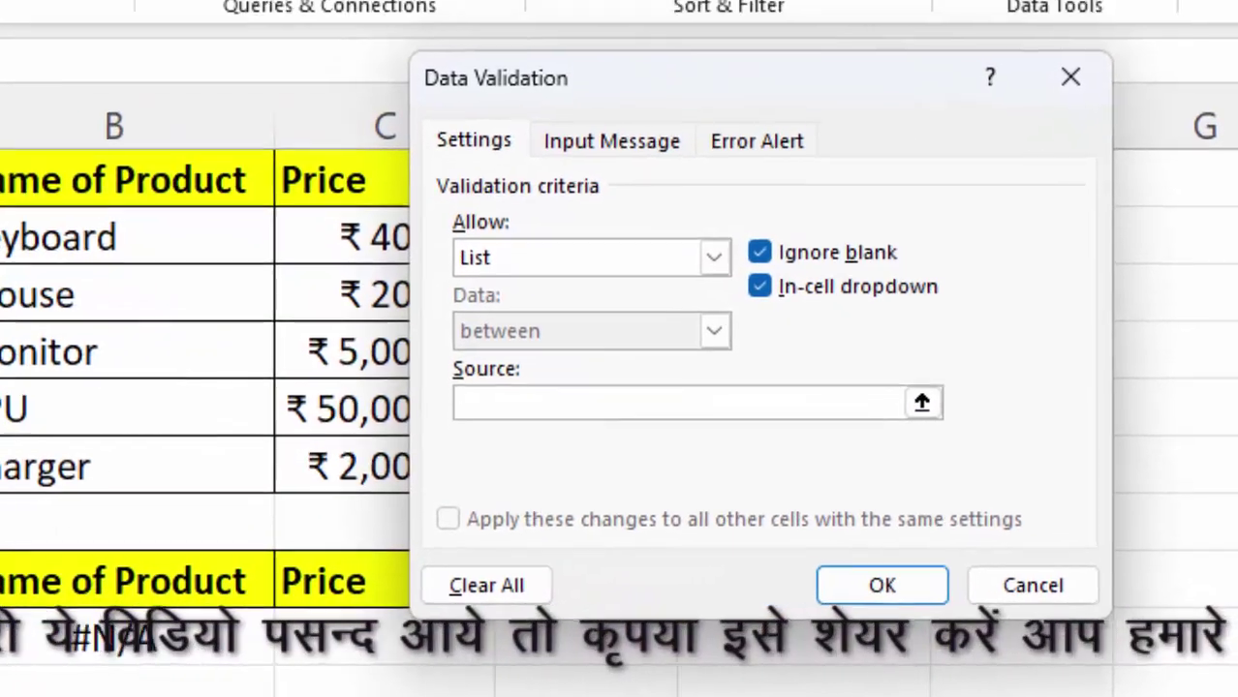
left_click(184, 367)
left_click_drag(5, 310, 5, 481)
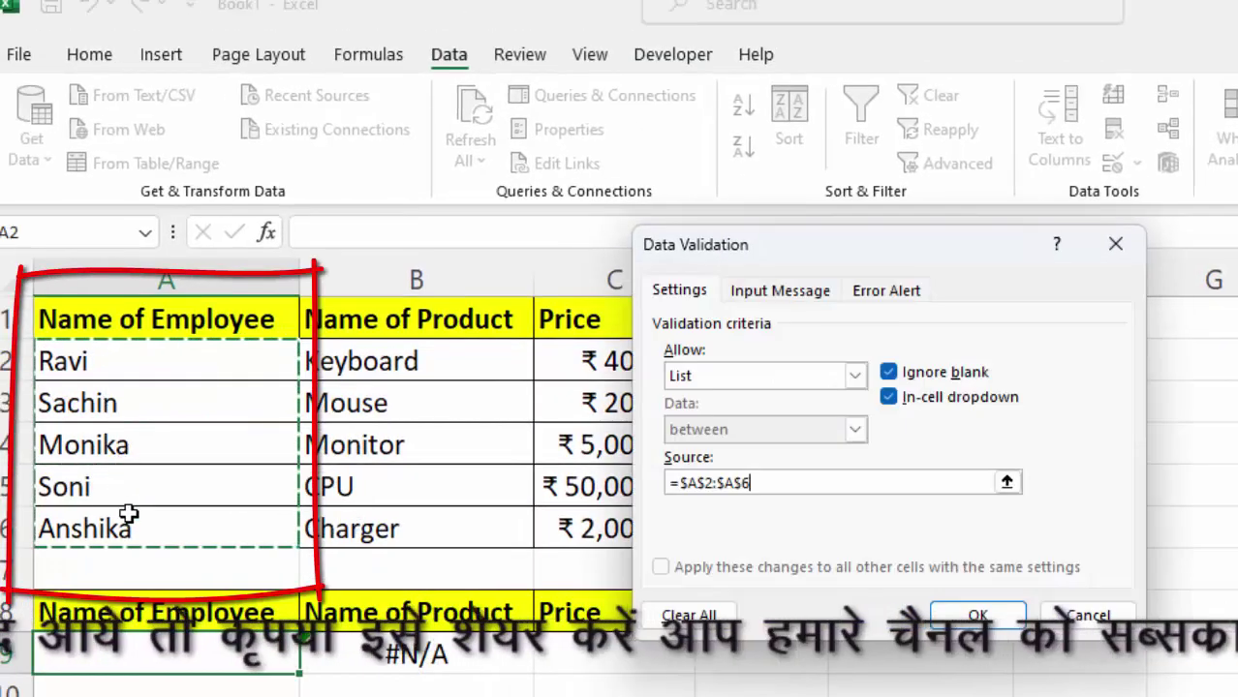
left_click(978, 616)
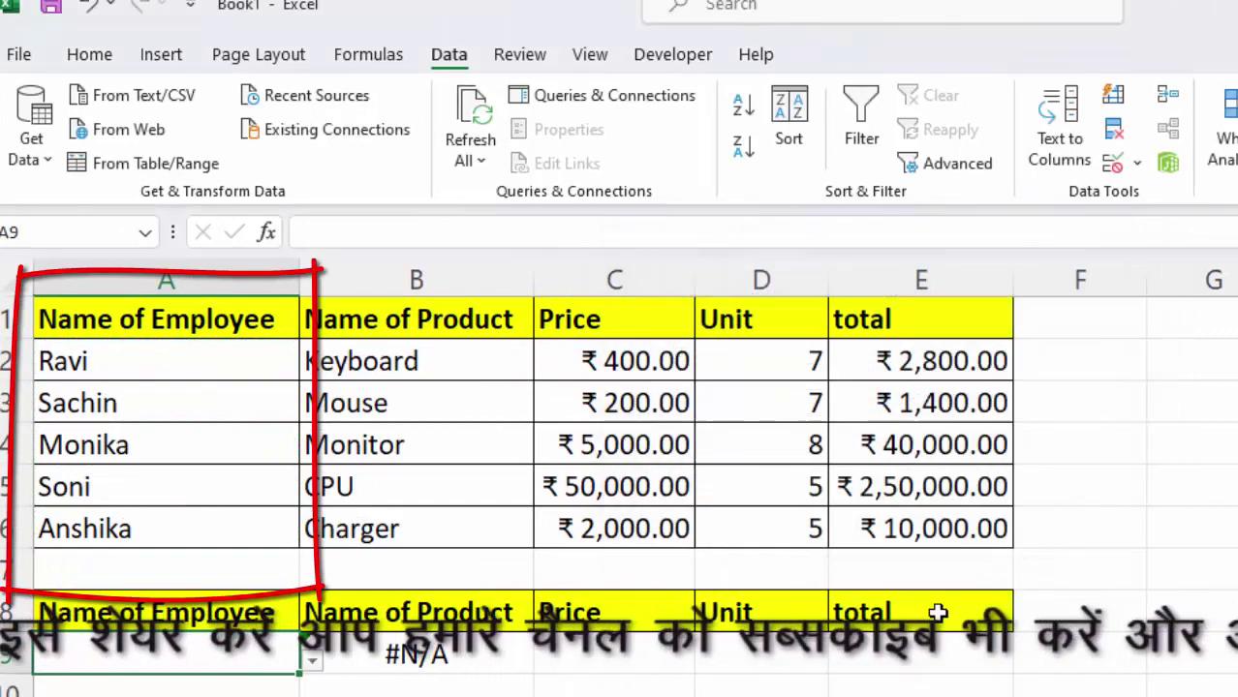
Step: Choose the first employee from A9's dropdown list and clear the VLOOKUP formula from B9
left_click(312, 664)
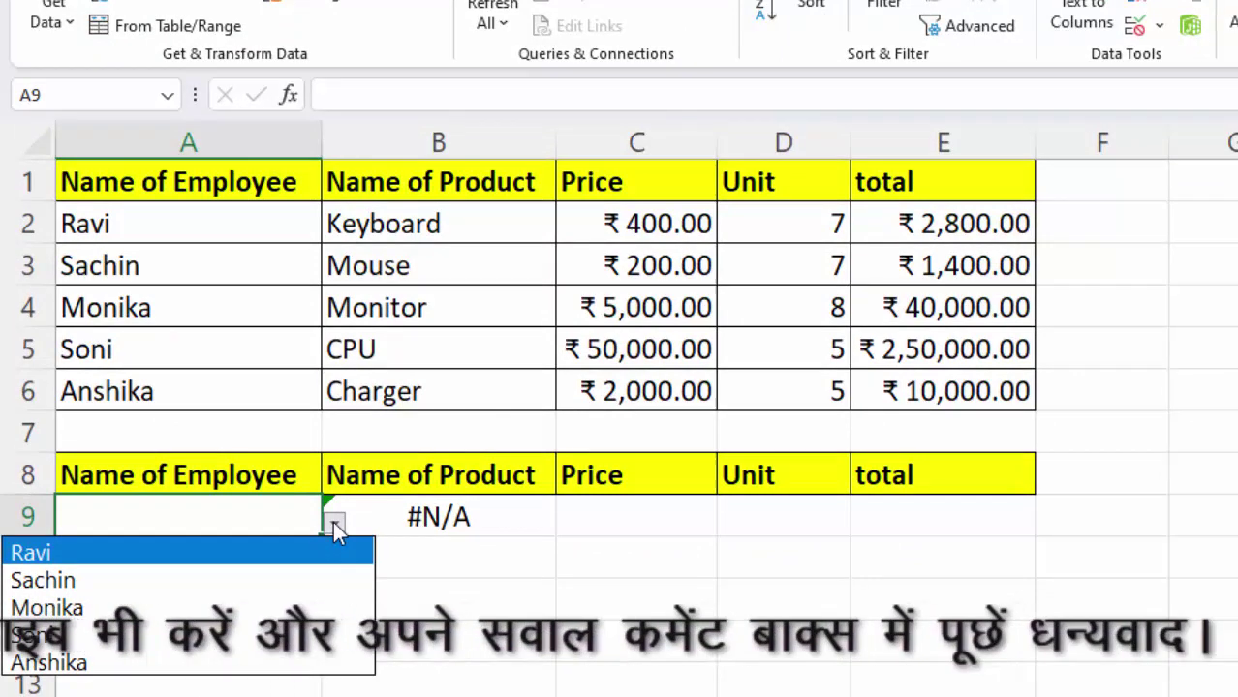
left_click(188, 559)
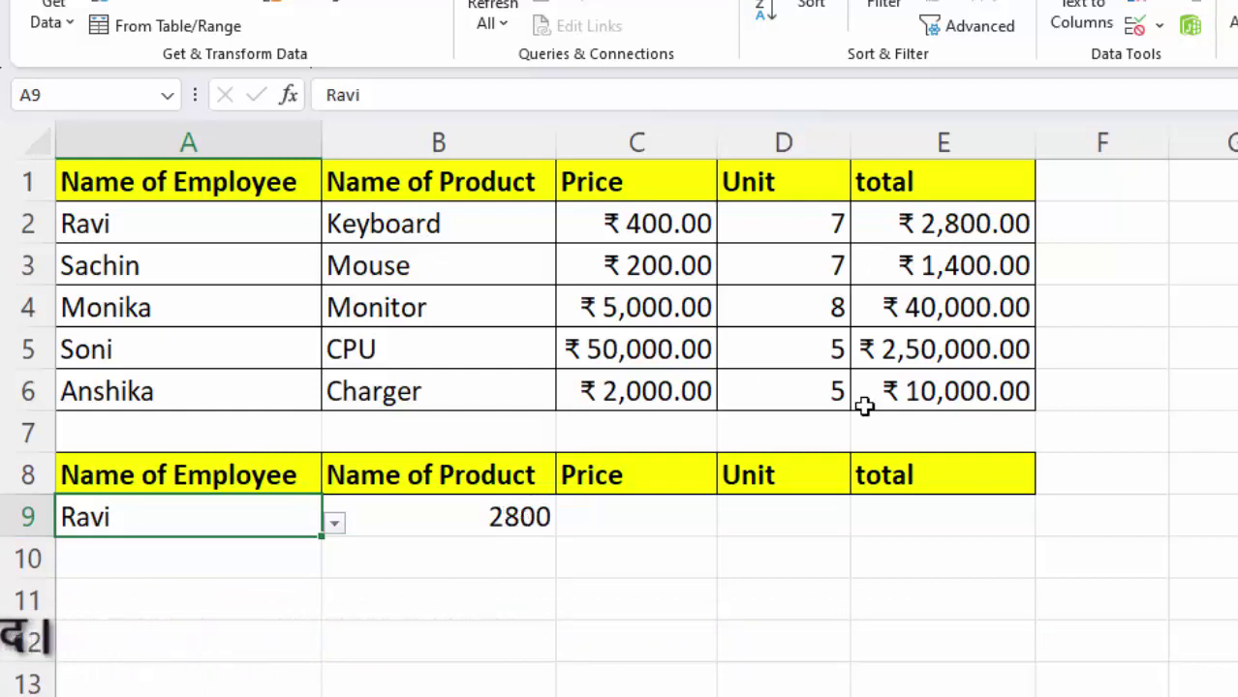
left_click(427, 506)
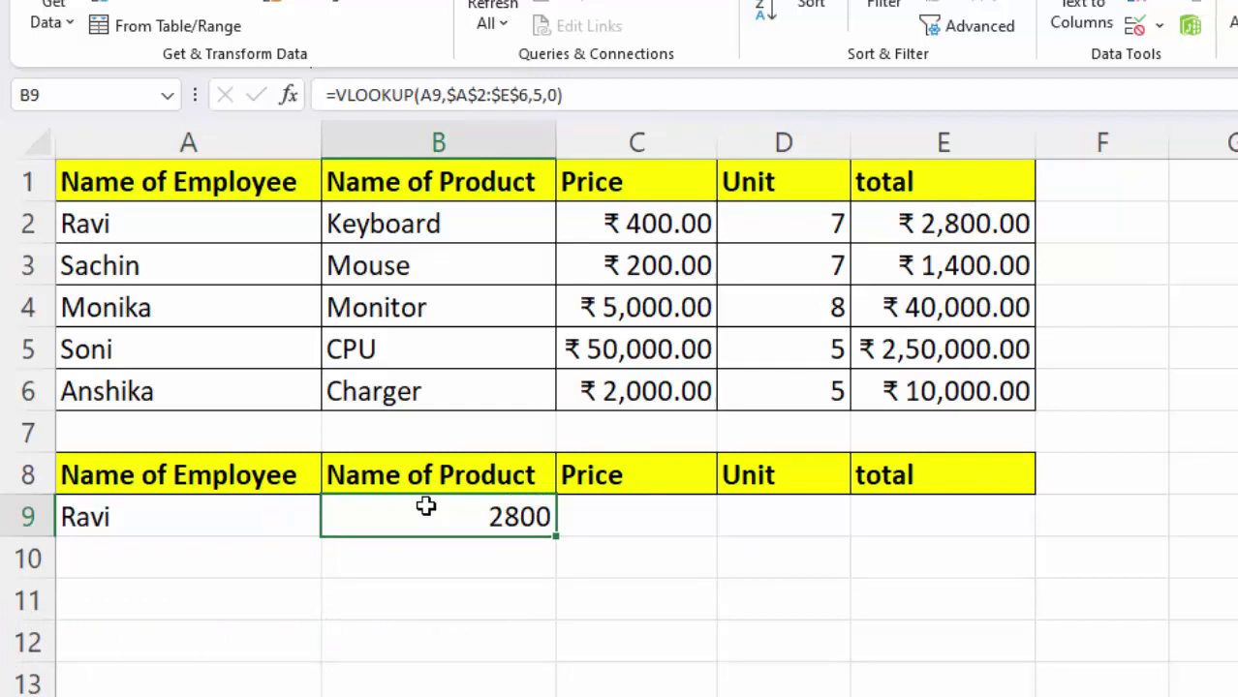
key("Delete")
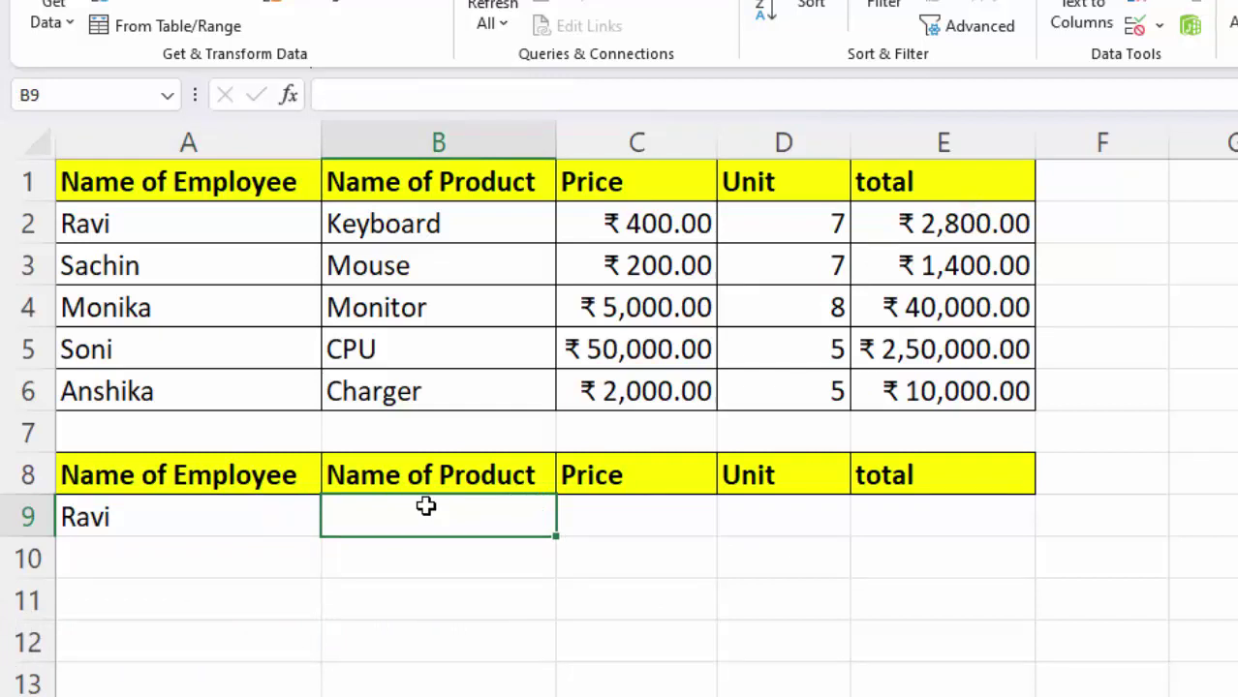
Step: Start a VLOOKUP formula in E9 with A9 as the lookup value and the absolute range $A$2:$E$6 as the table array
left_click(886, 518)
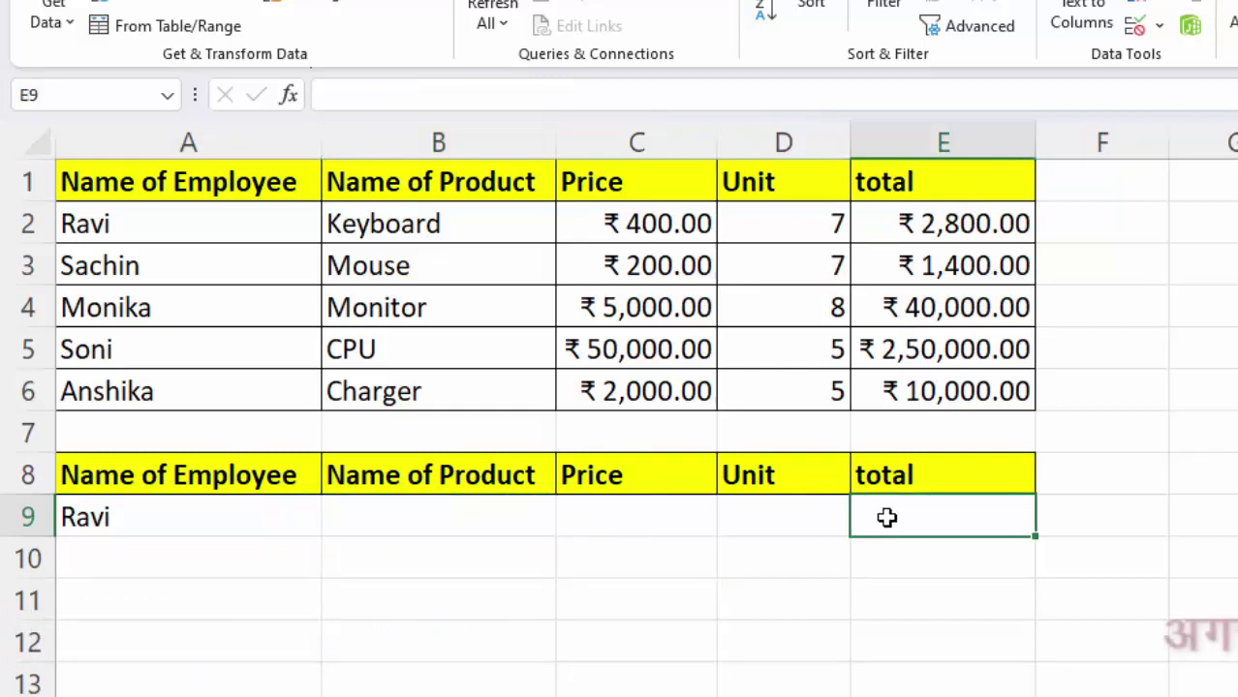
type("=vloo")
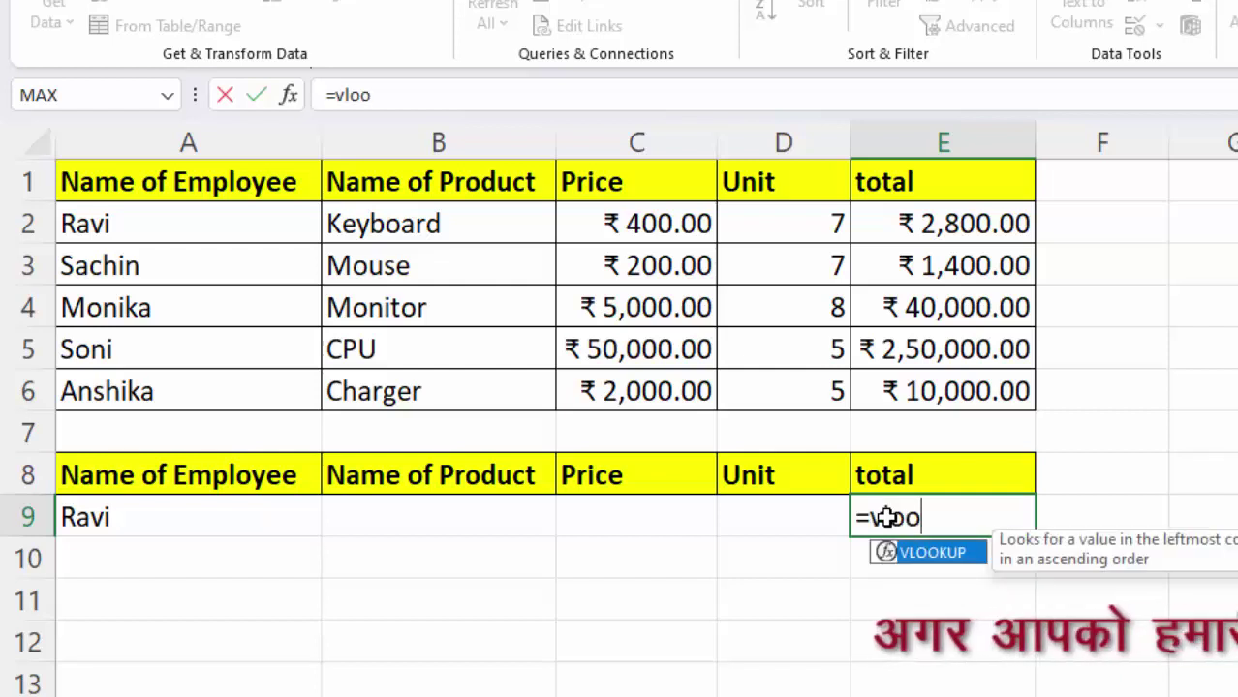
key("Tab")
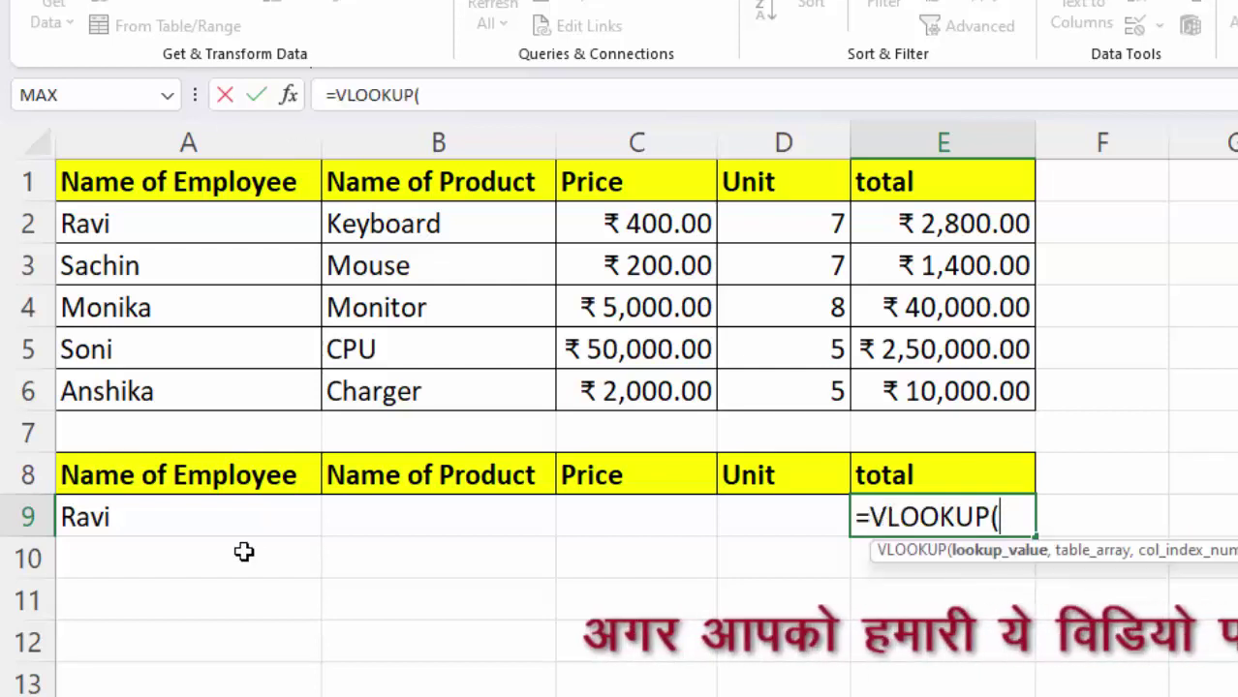
left_click(177, 512)
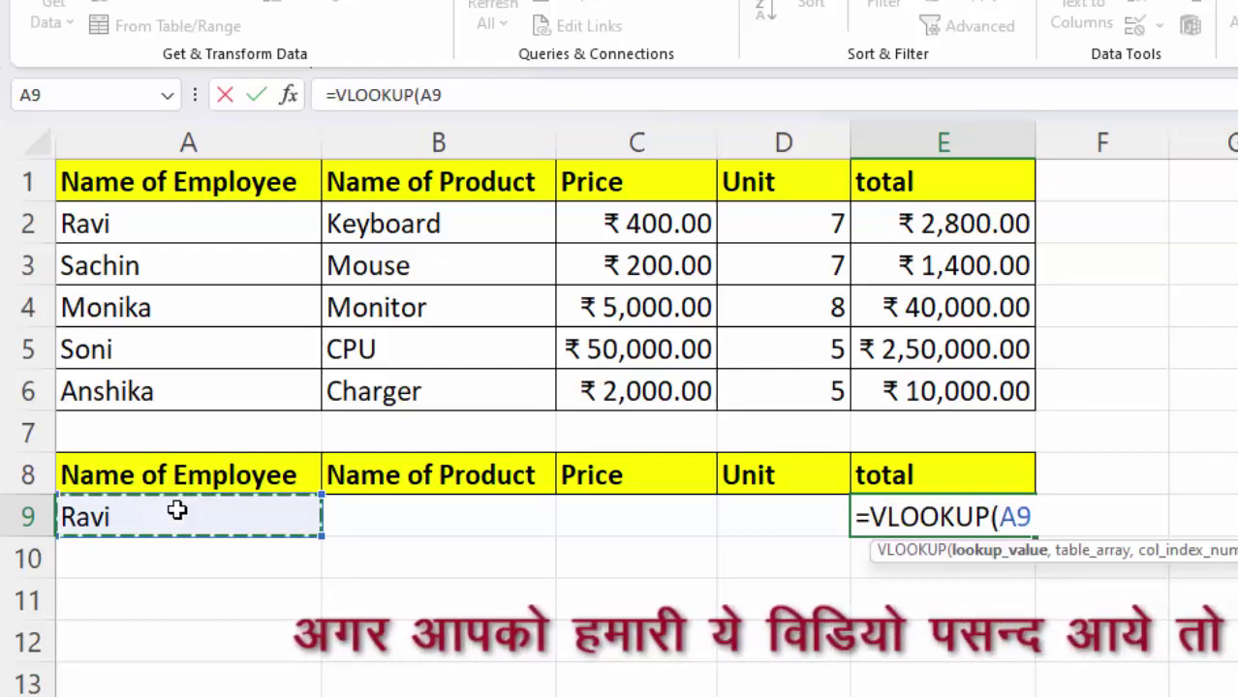
type(",")
mouse_move(143, 224)
left_mouse_down()
mouse_move(483, 324)
mouse_move(764, 387)
mouse_move(899, 396)
left_mouse_up()
key("F5")
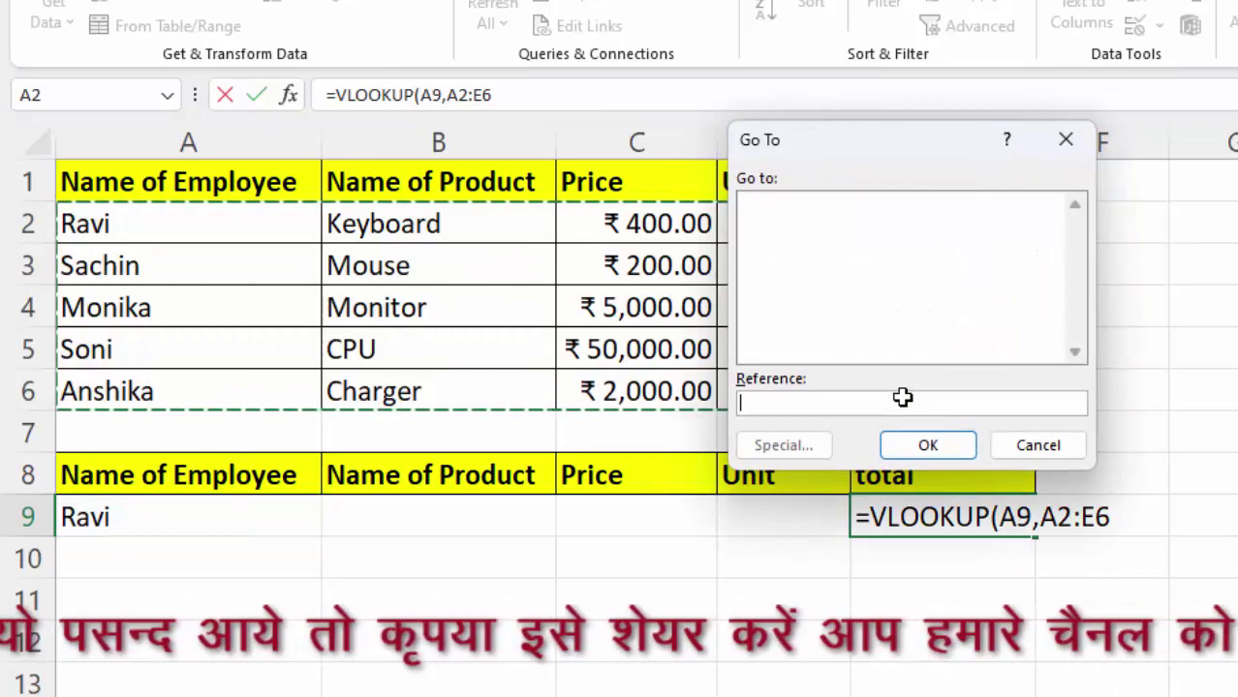
left_click(1065, 139)
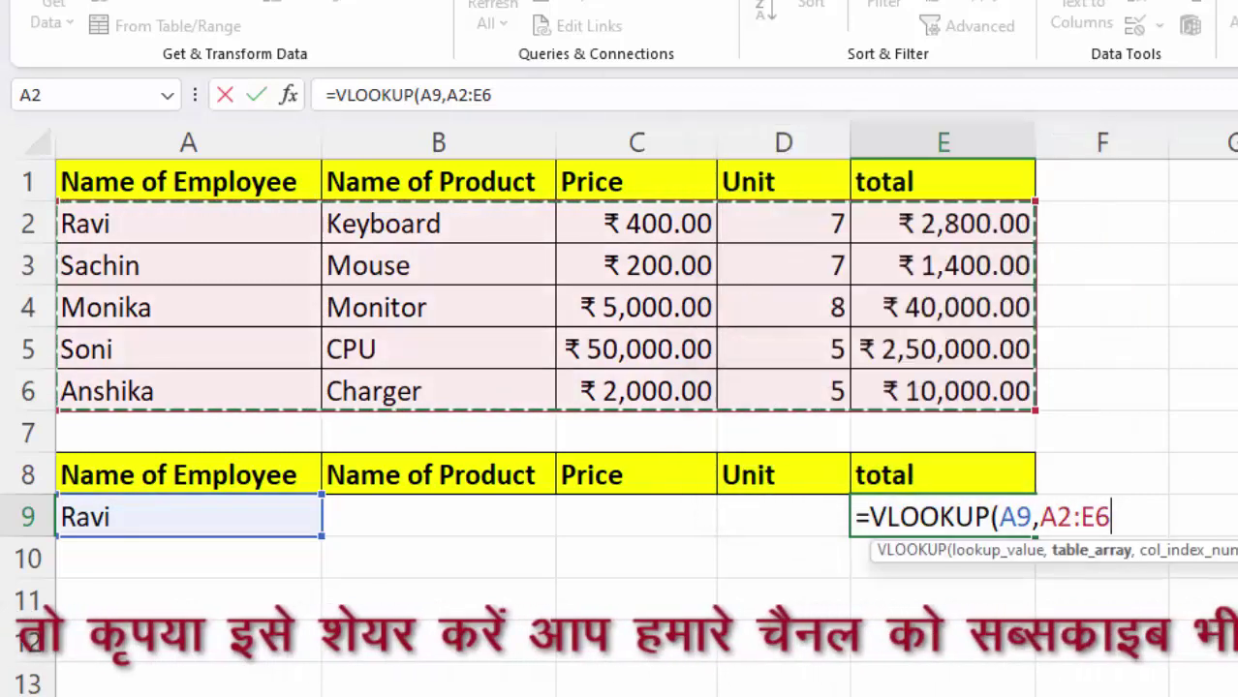
key("F4")
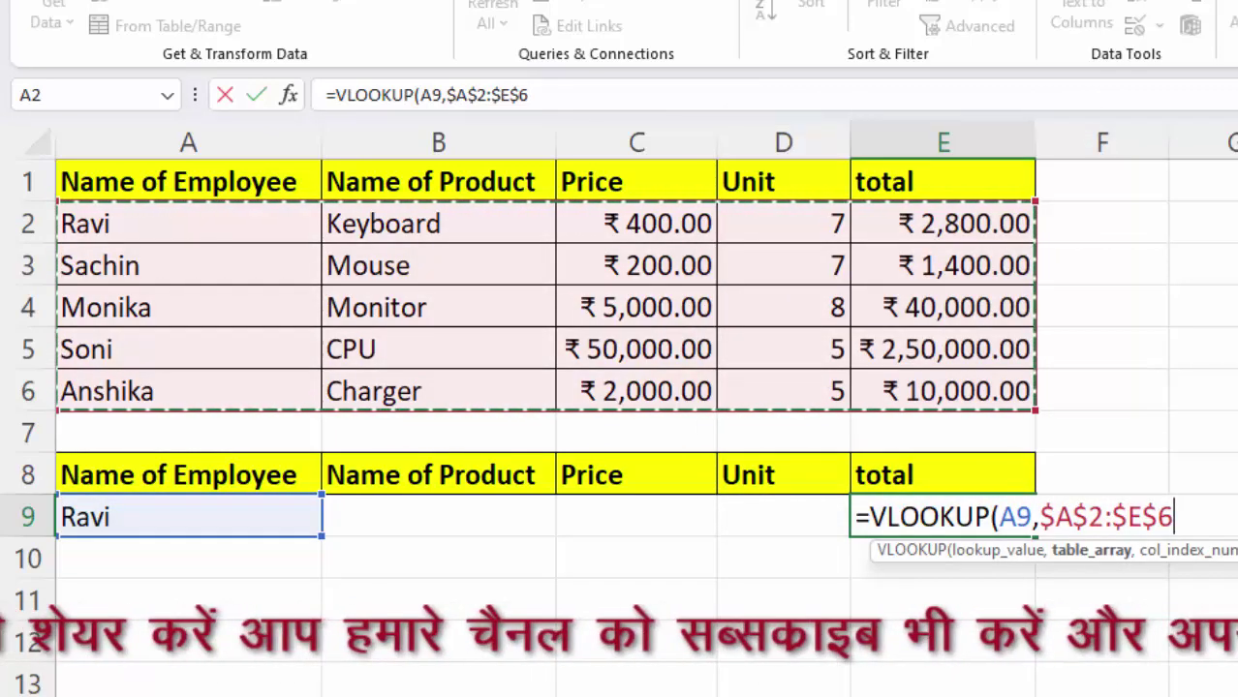
Step: Complete the VLOOKUP in E9 with column index 5 and 0 for an exact match, and clear the formula from the cell
type(",")
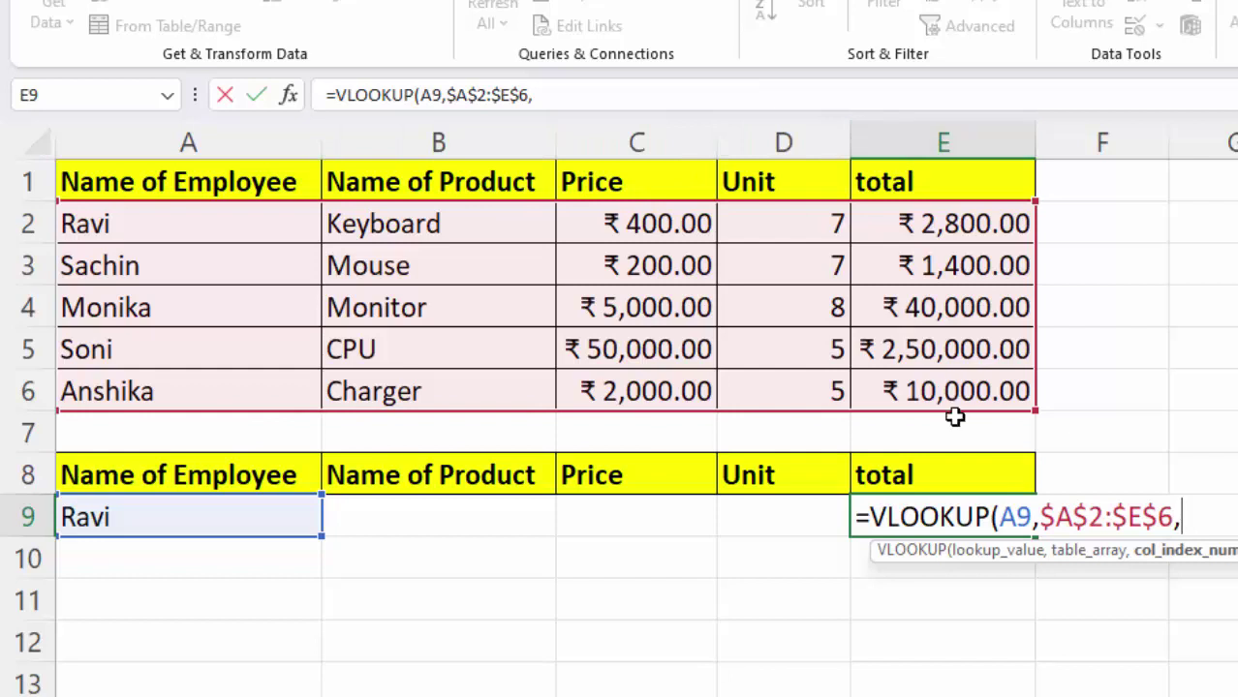
type(",0")
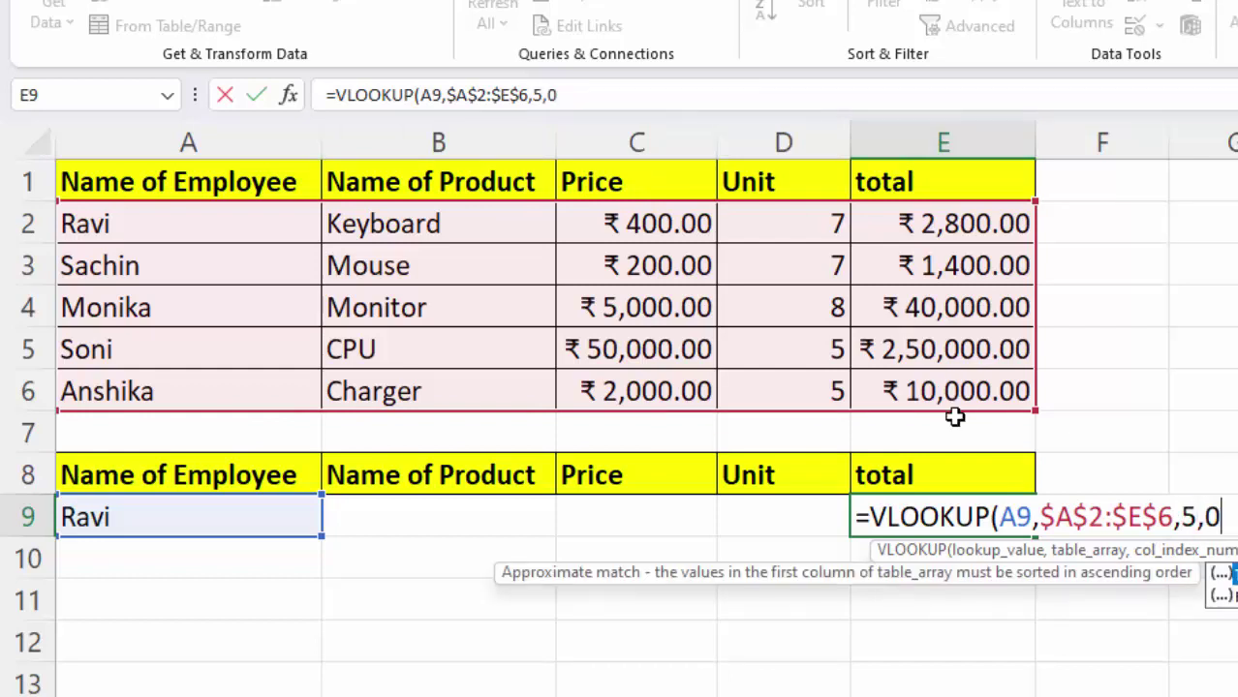
key("Return")
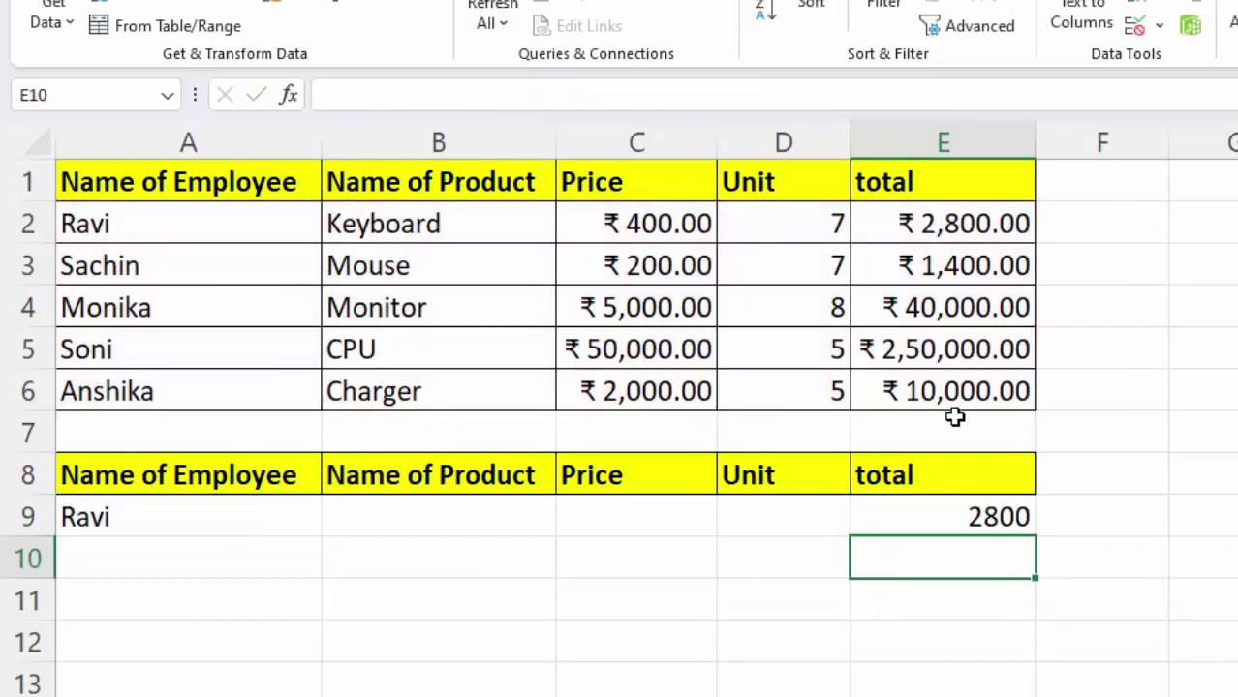
left_click(931, 515)
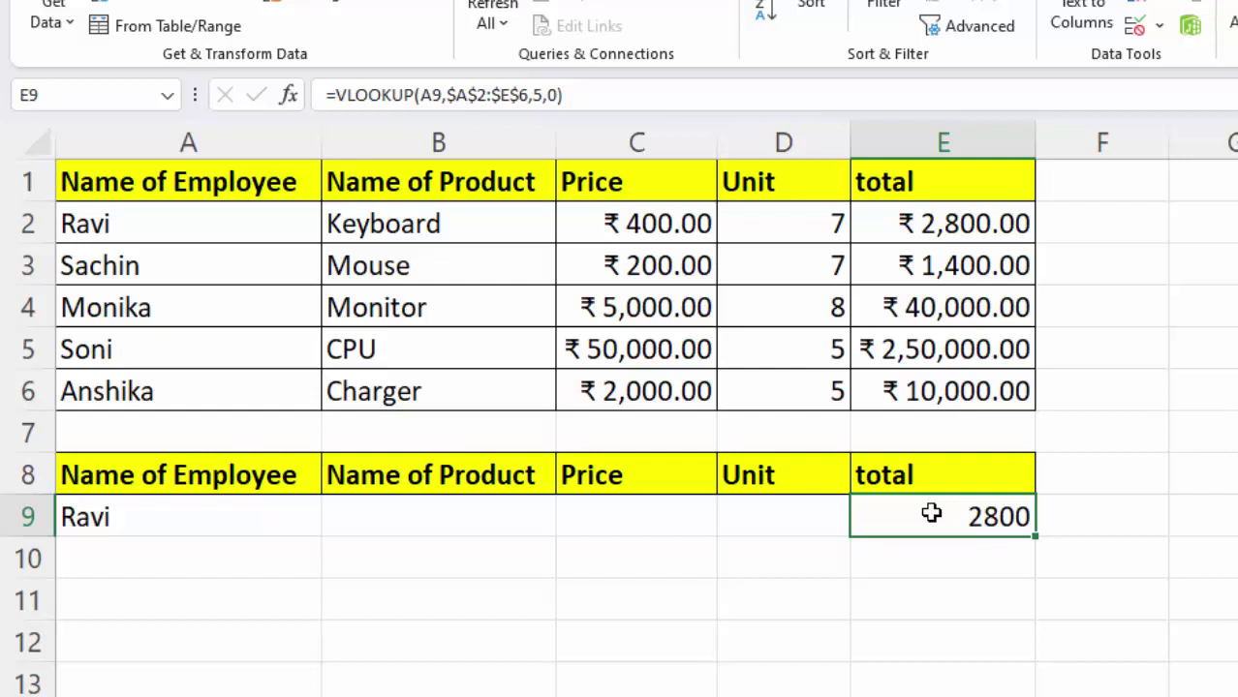
key("BackSpace")
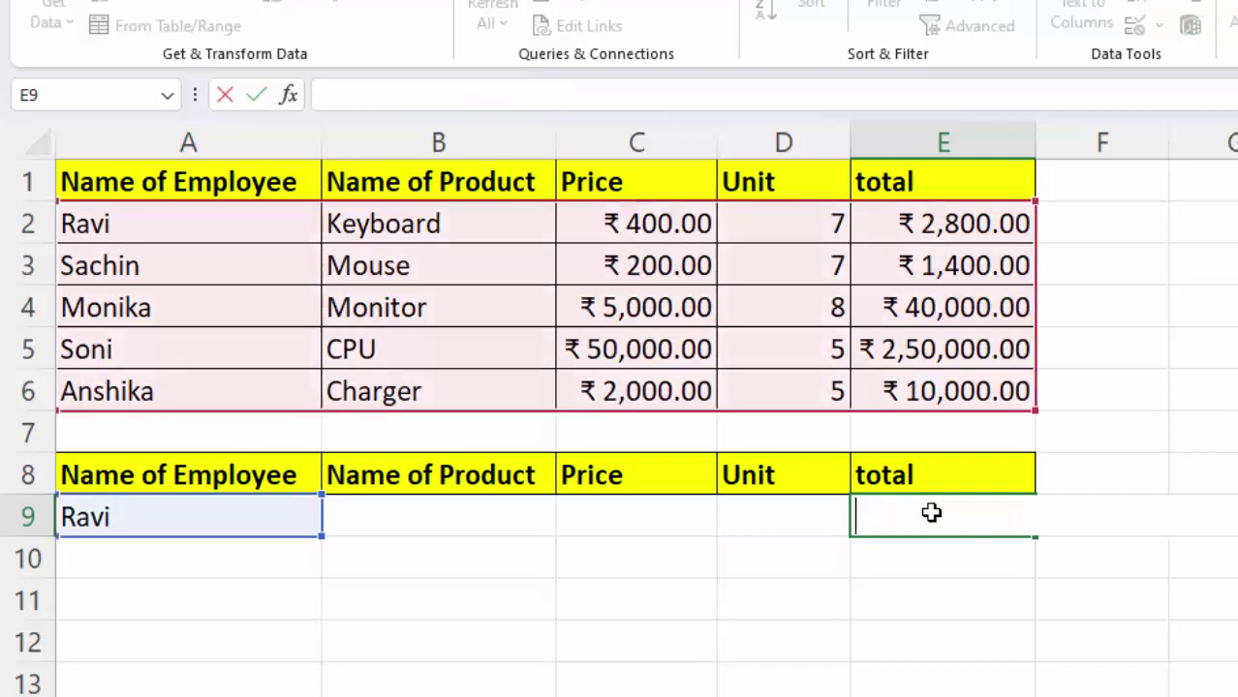
Step: Start a VLOOKUP formula in B9 with $A$9 as the absolute lookup value and $A$2:$E$6 as the table array
left_click(404, 514)
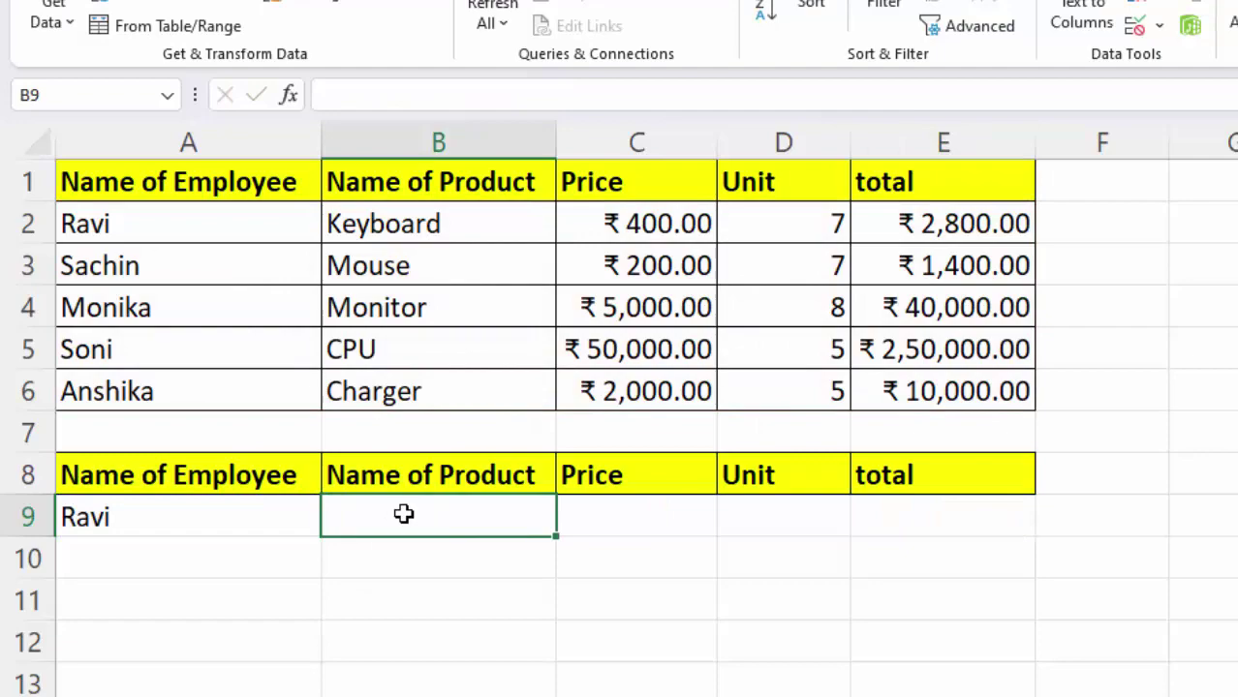
type("=")
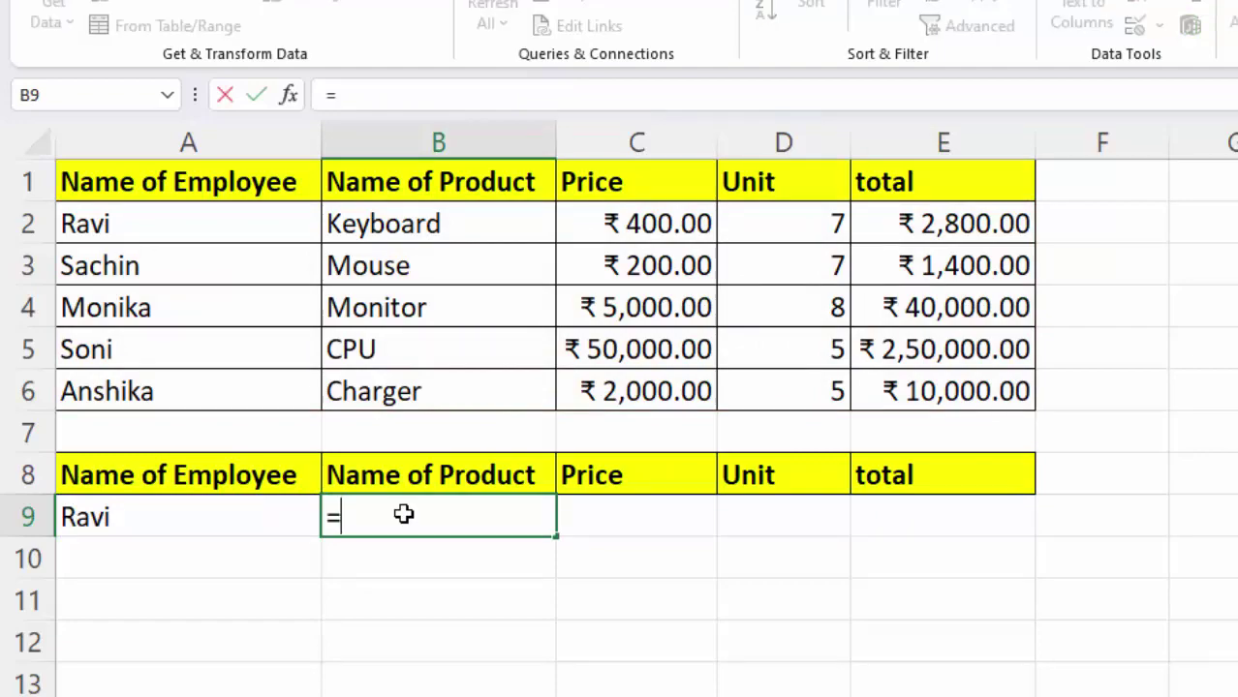
type("vloo")
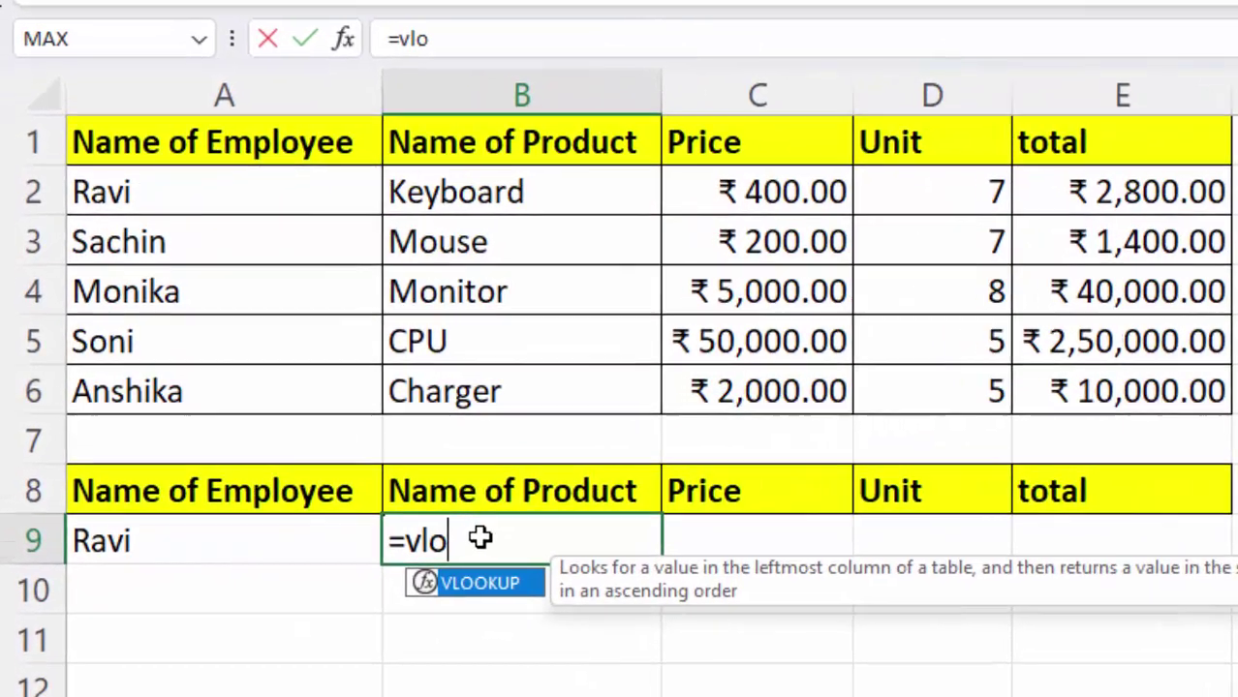
key("Tab")
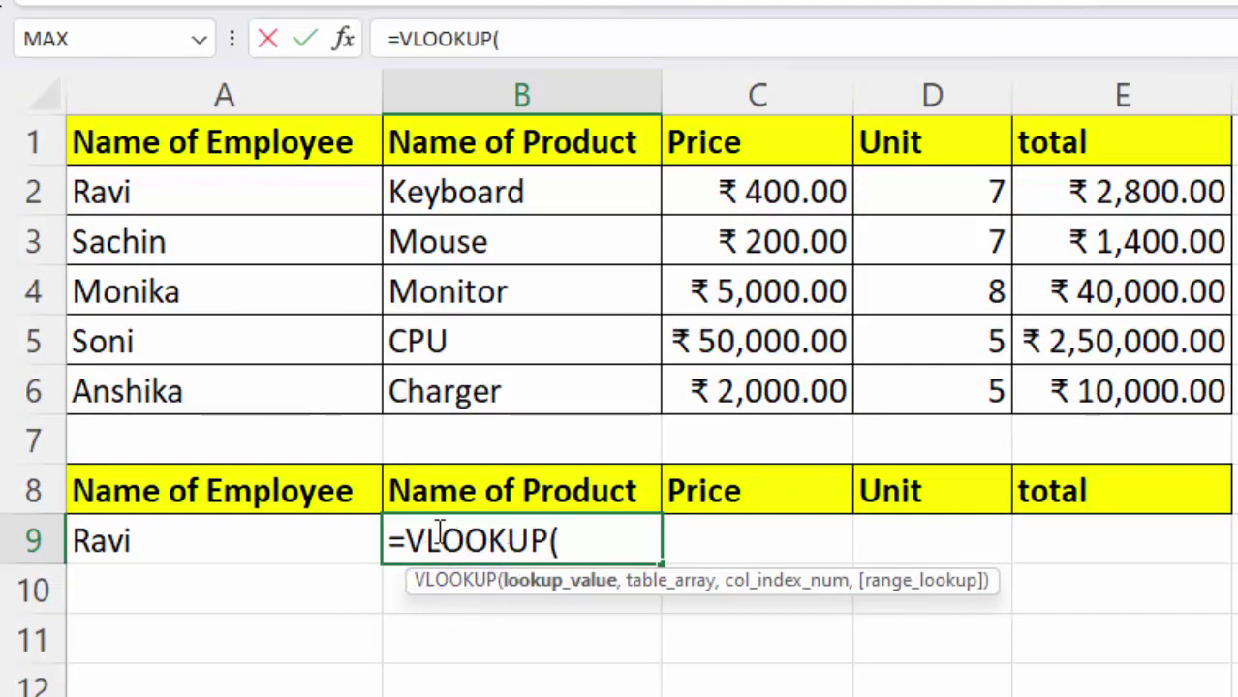
left_click(215, 548)
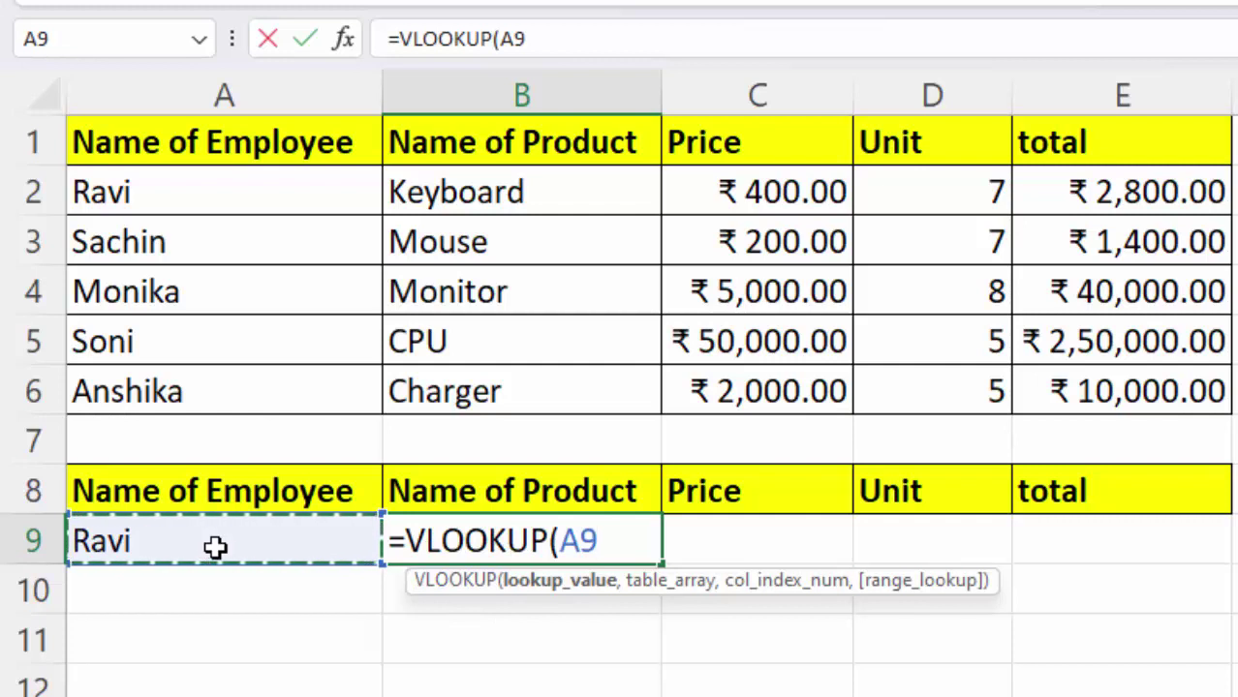
key("F4")
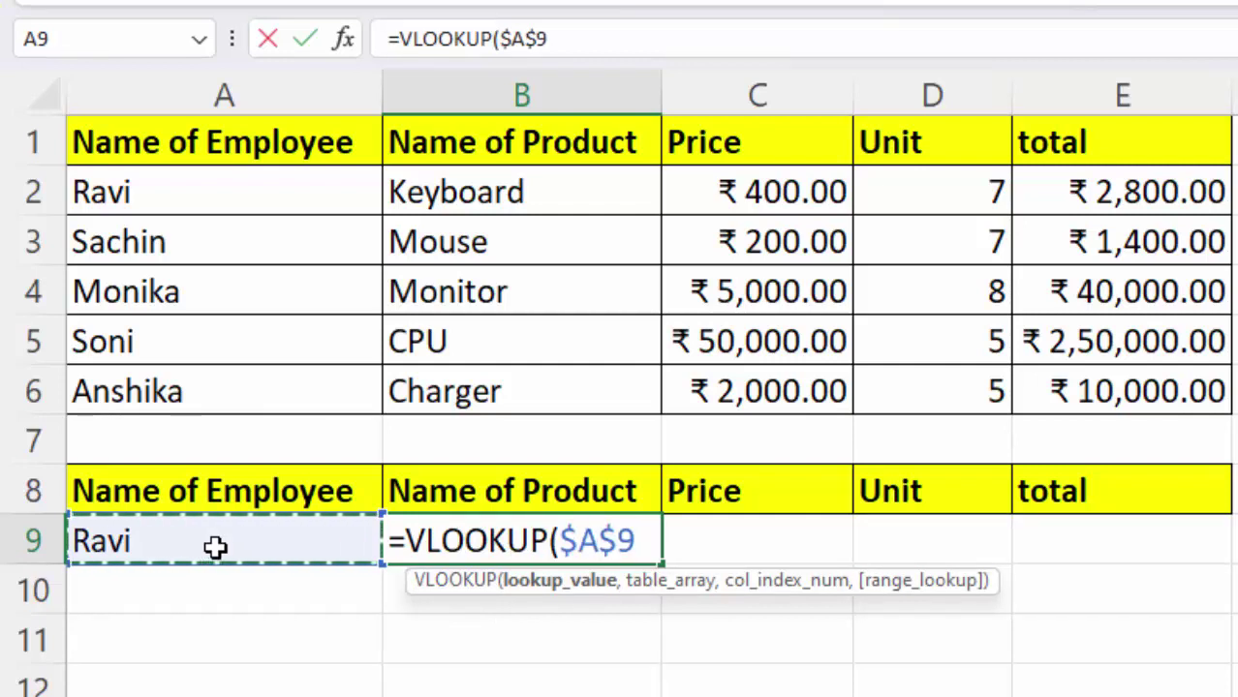
type(",")
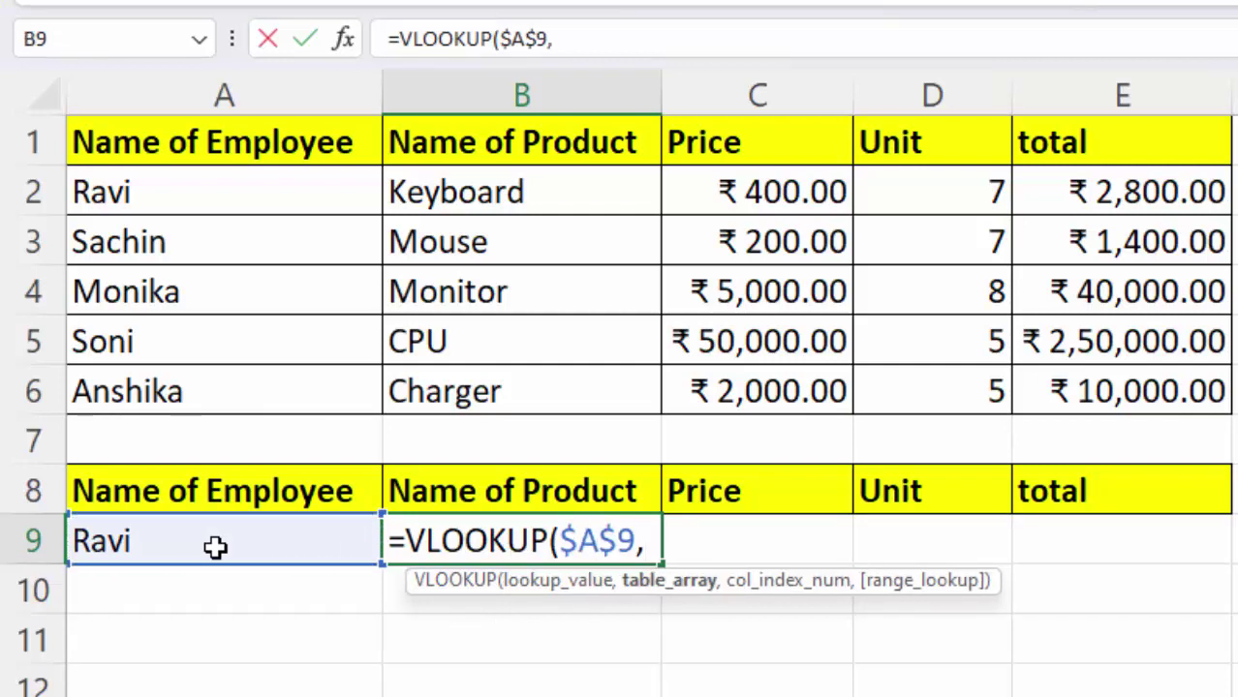
left_click_drag(206, 191, 1071, 403)
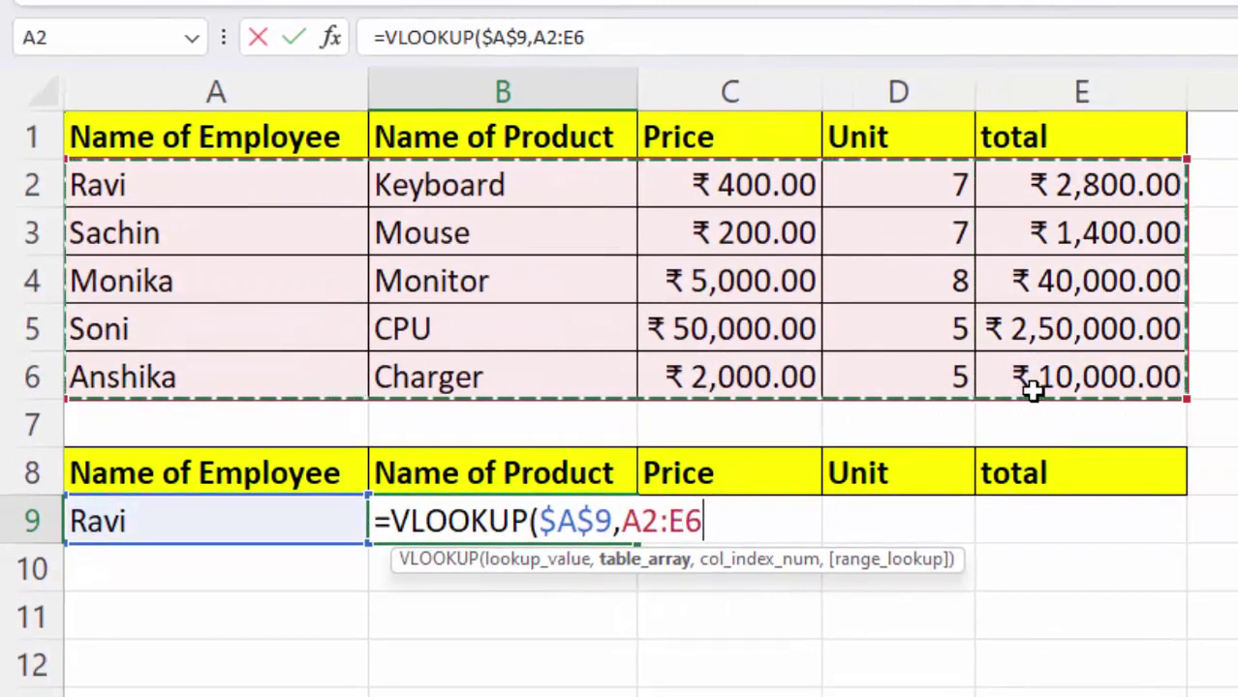
key("F4")
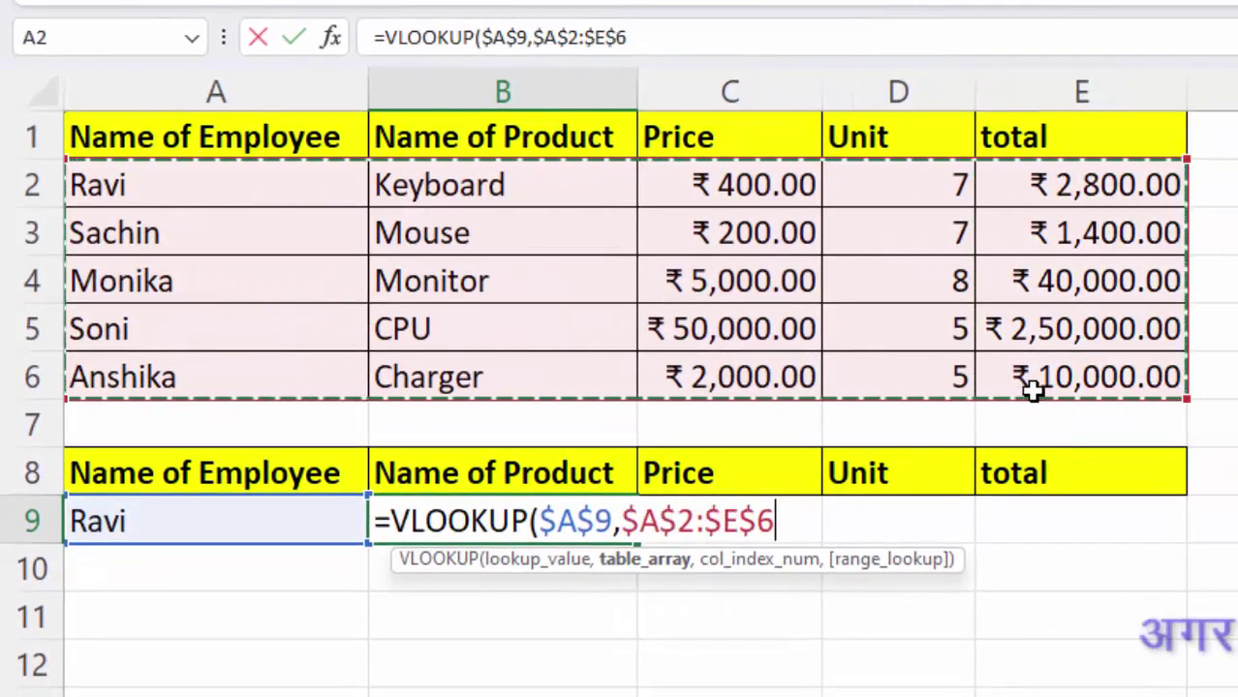
type(",")
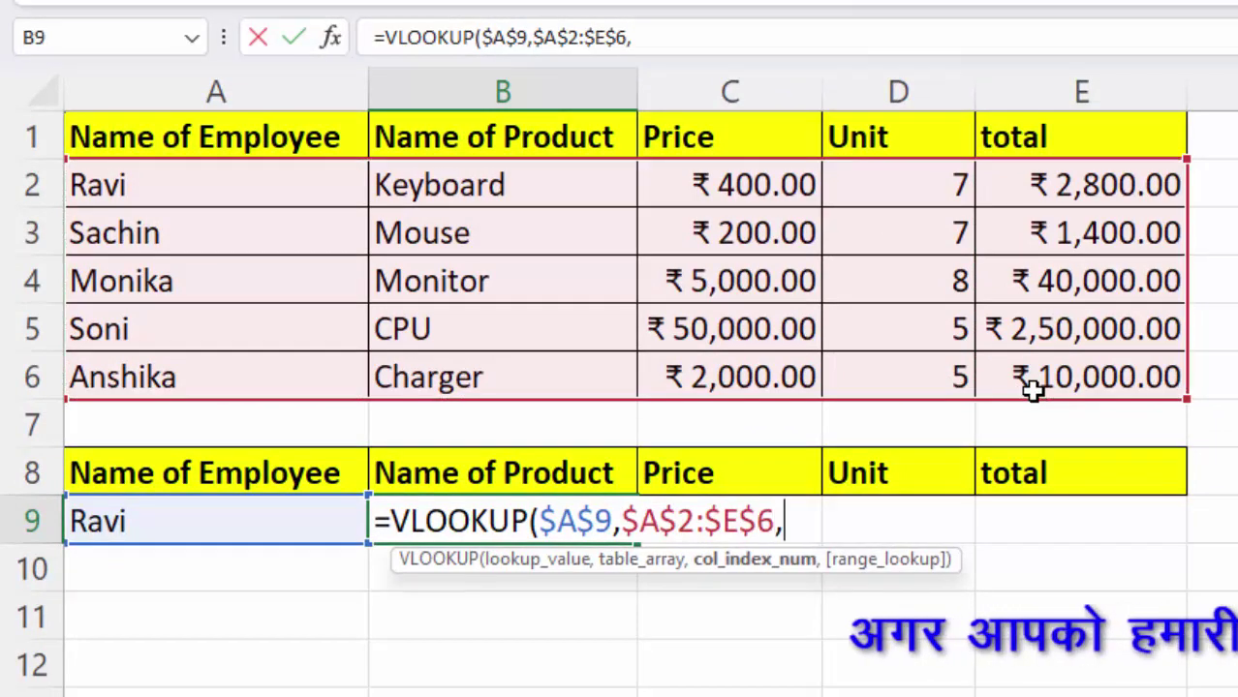
Step: Use COLUMNS($A$8:B8) as the column index of the B9 VLOOKUP, locking only the range's starting cell
type("col")
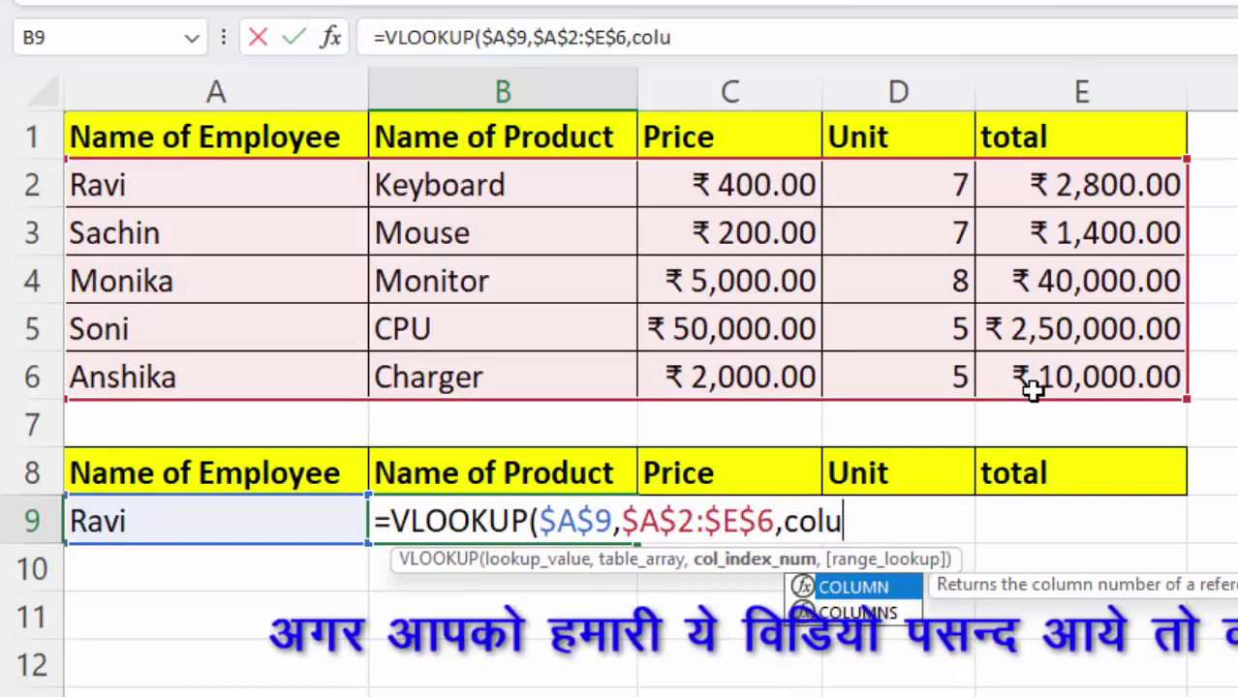
type("u")
key("Tab")
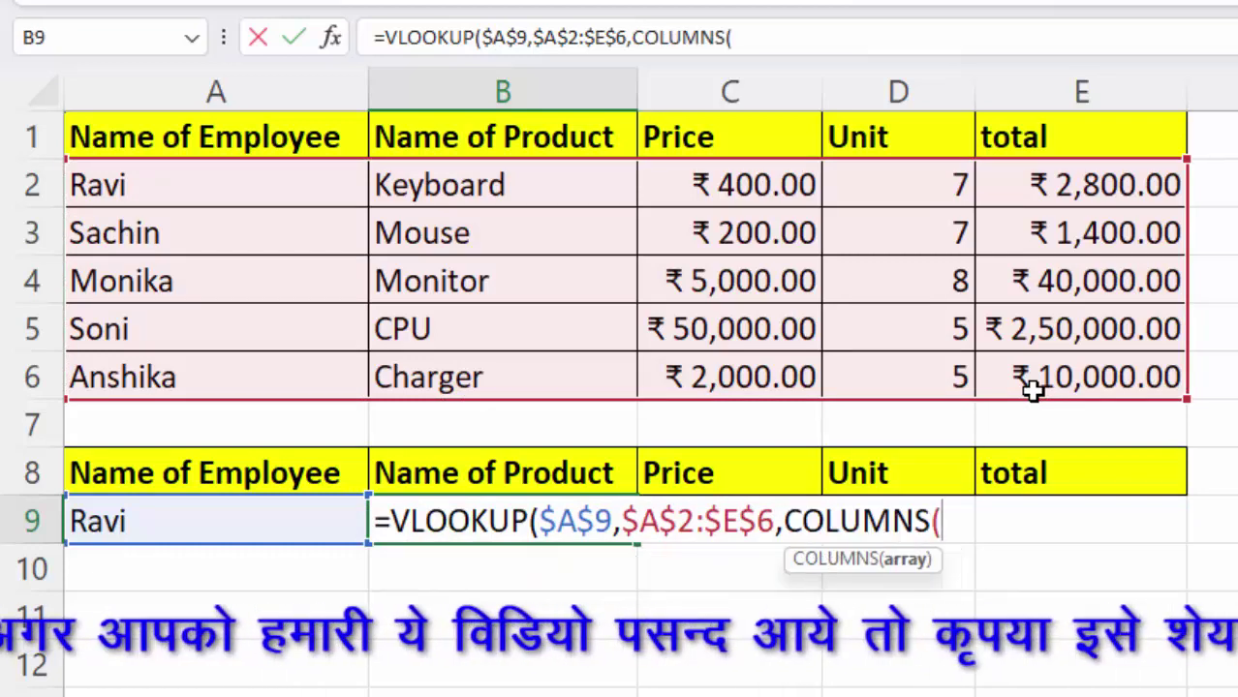
left_click(182, 484)
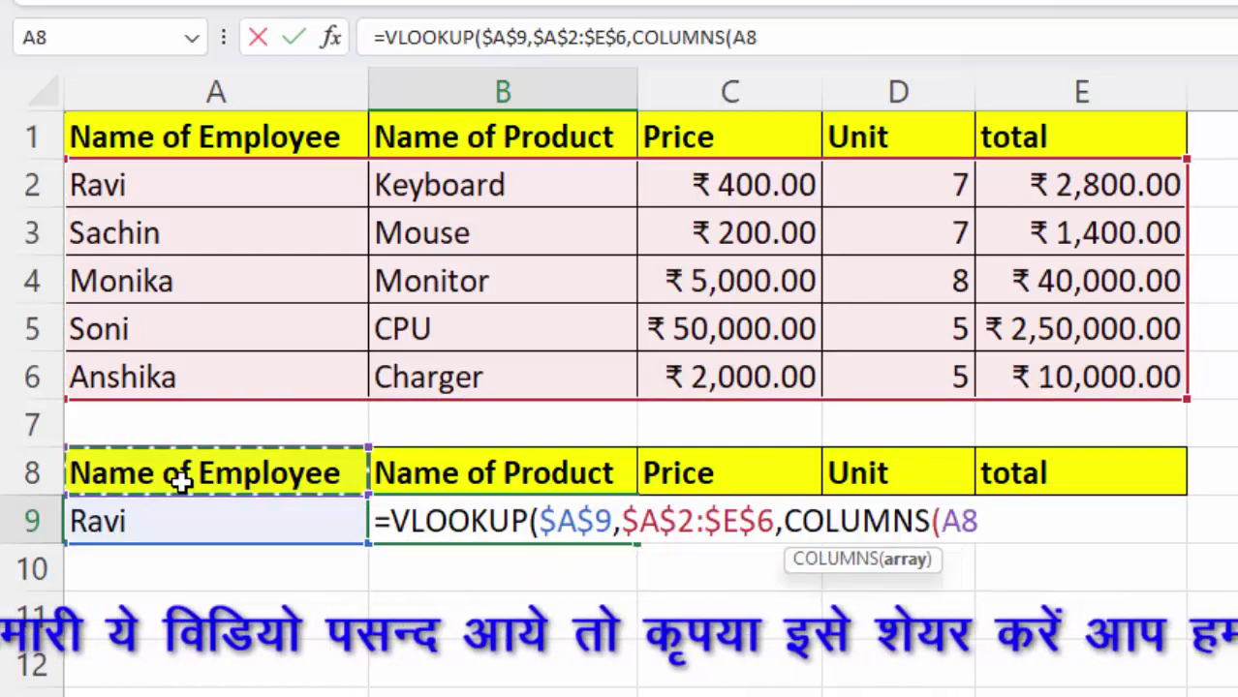
left_click_drag(181, 484, 457, 476)
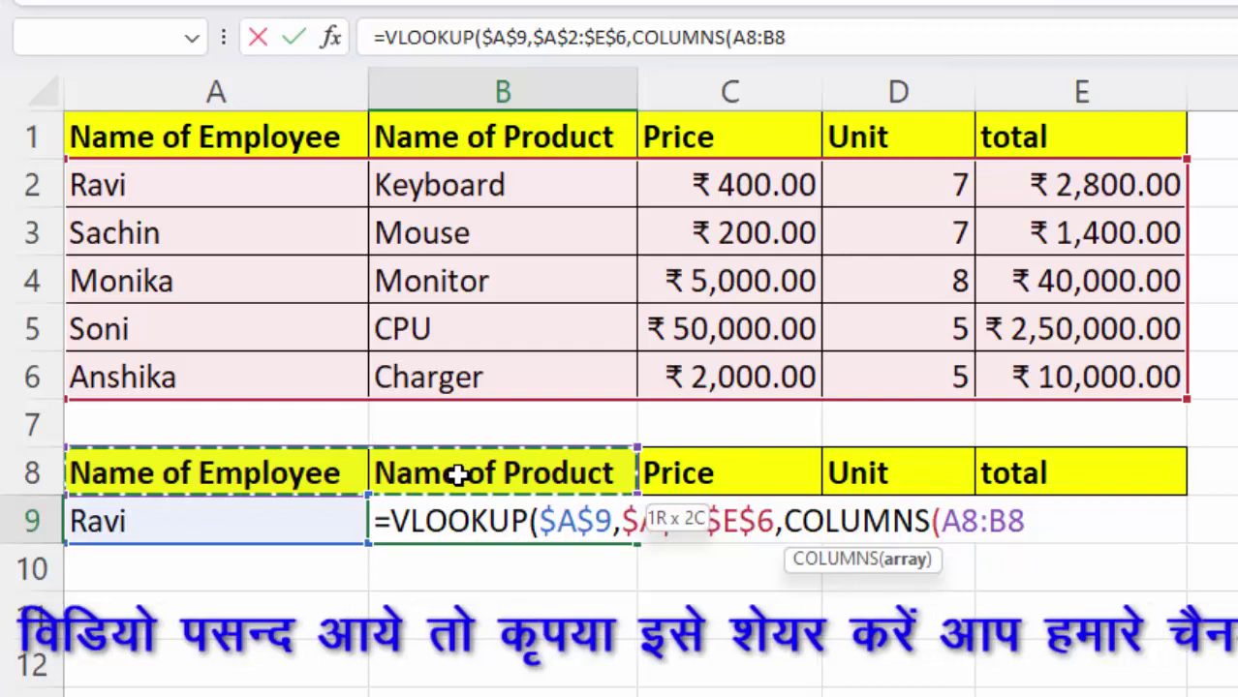
left_click(987, 523)
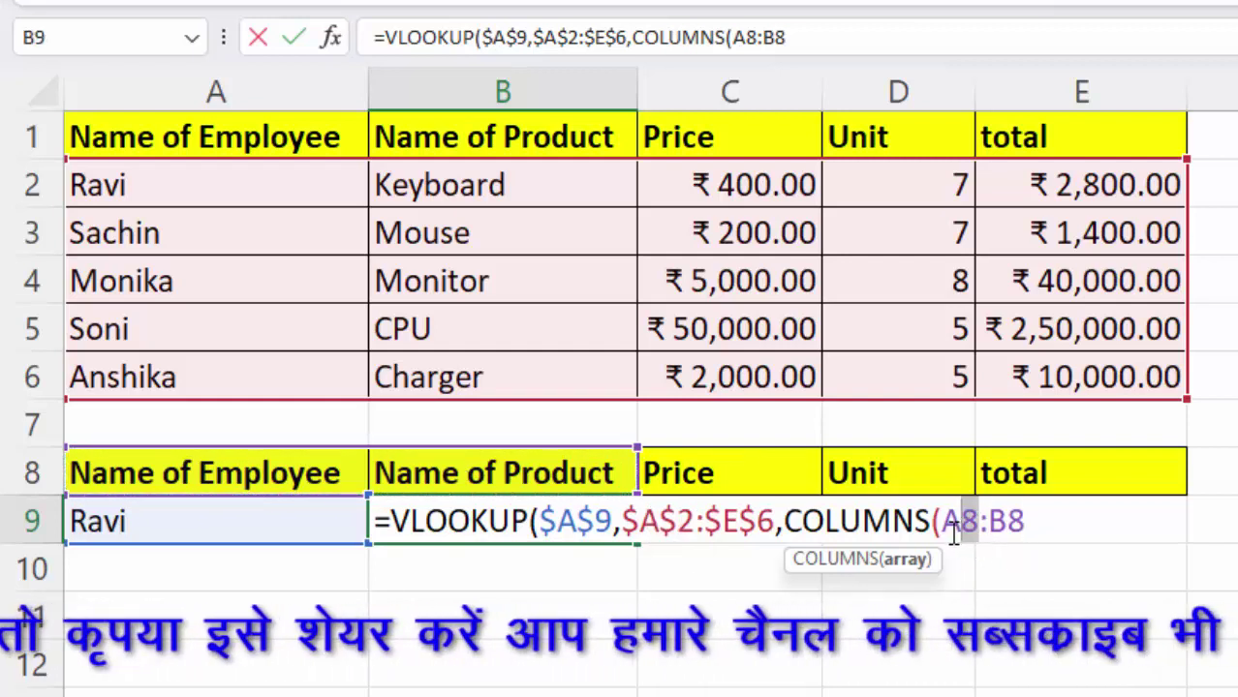
left_click_drag(954, 530, 941, 531)
key("F4")
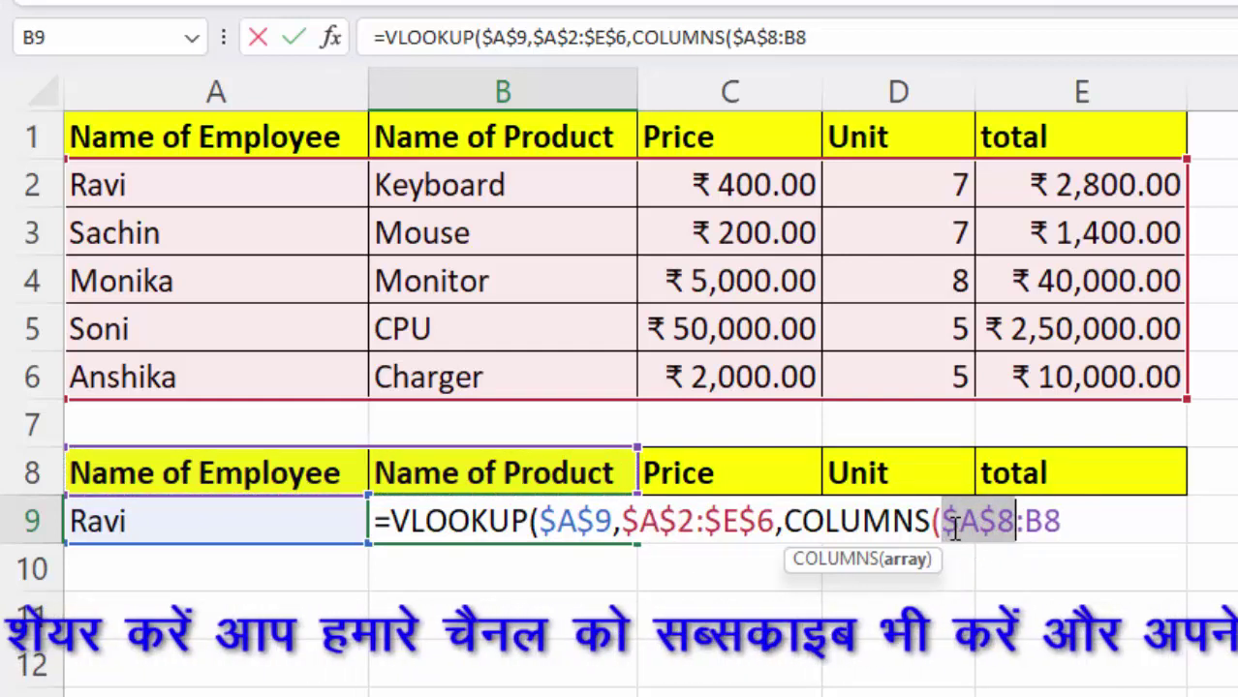
left_click(1107, 520)
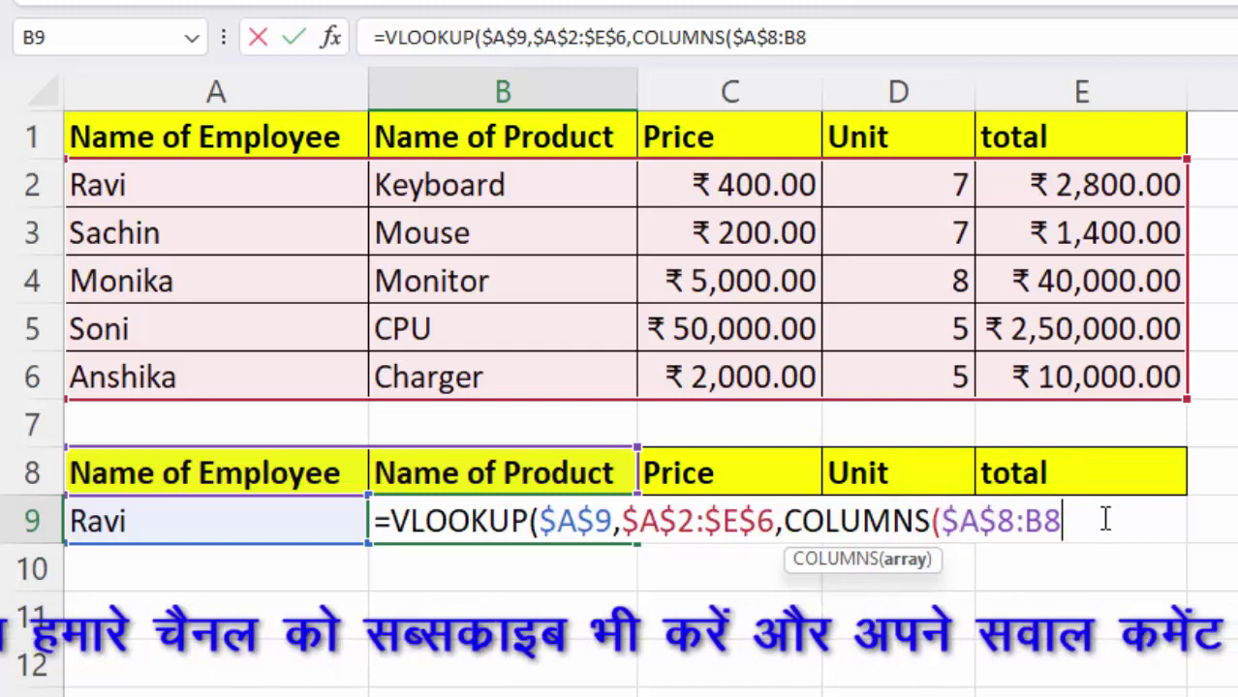
Step: Finish the B9 formula with 0 for an exact match and fill it across through E9
type("),")
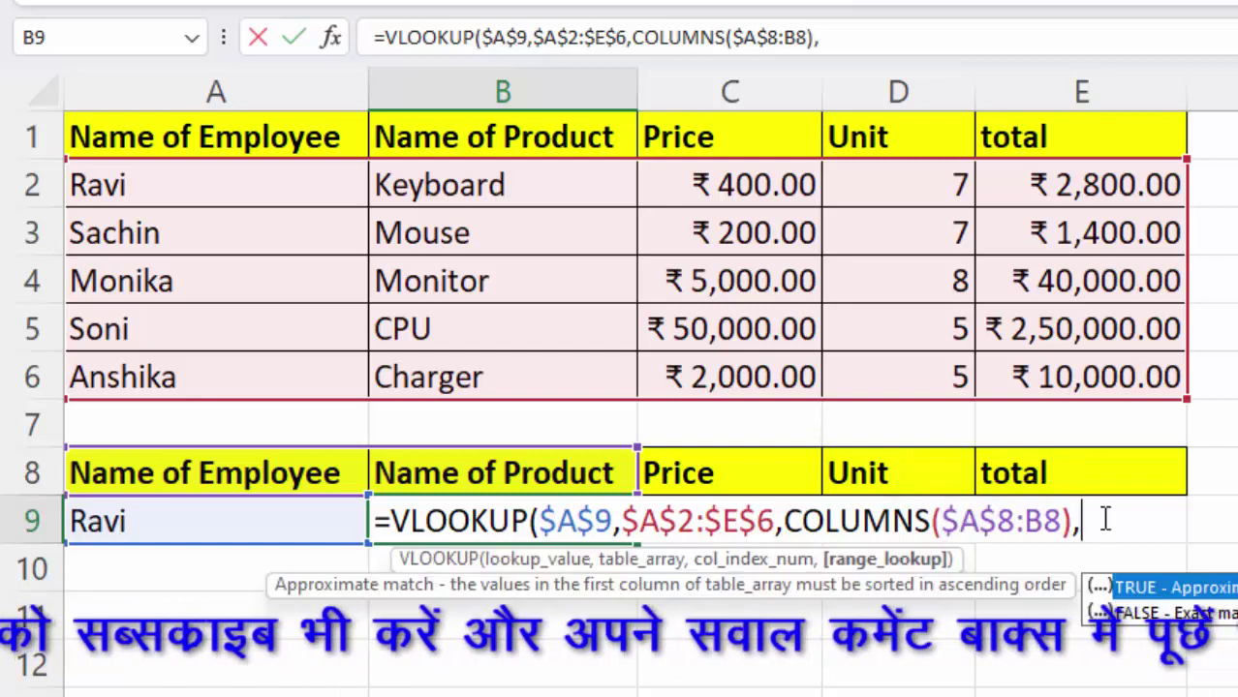
type("0)")
key("Return")
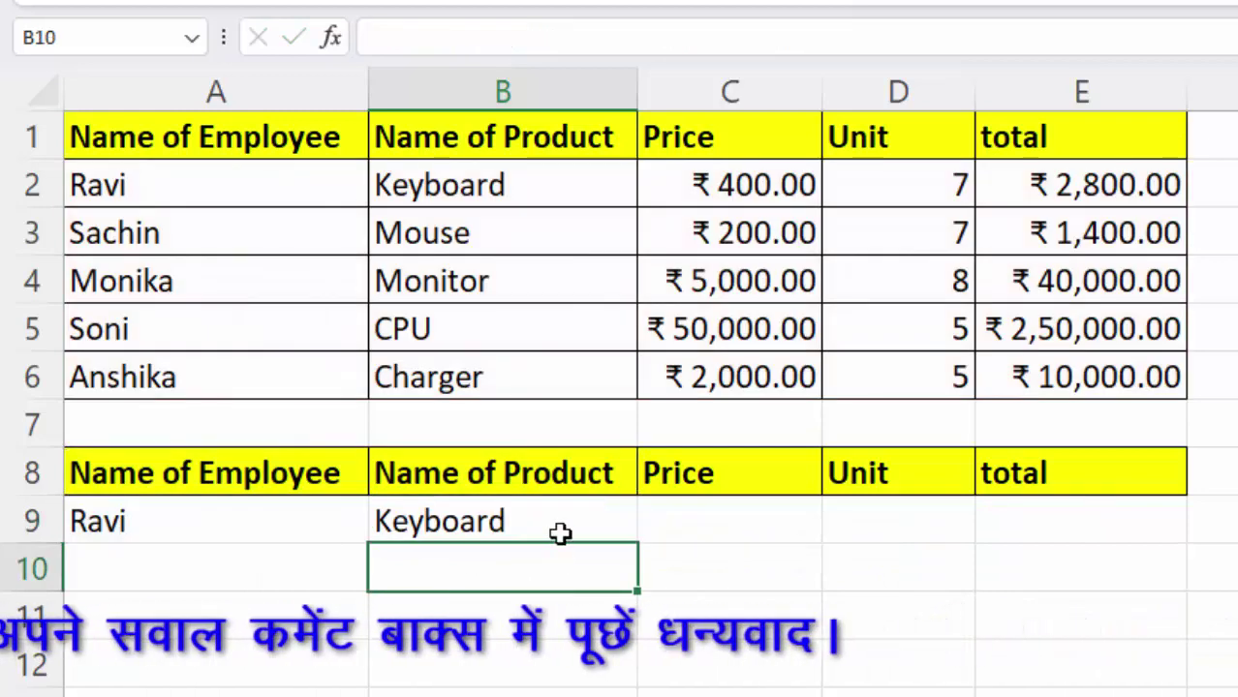
left_click(567, 526)
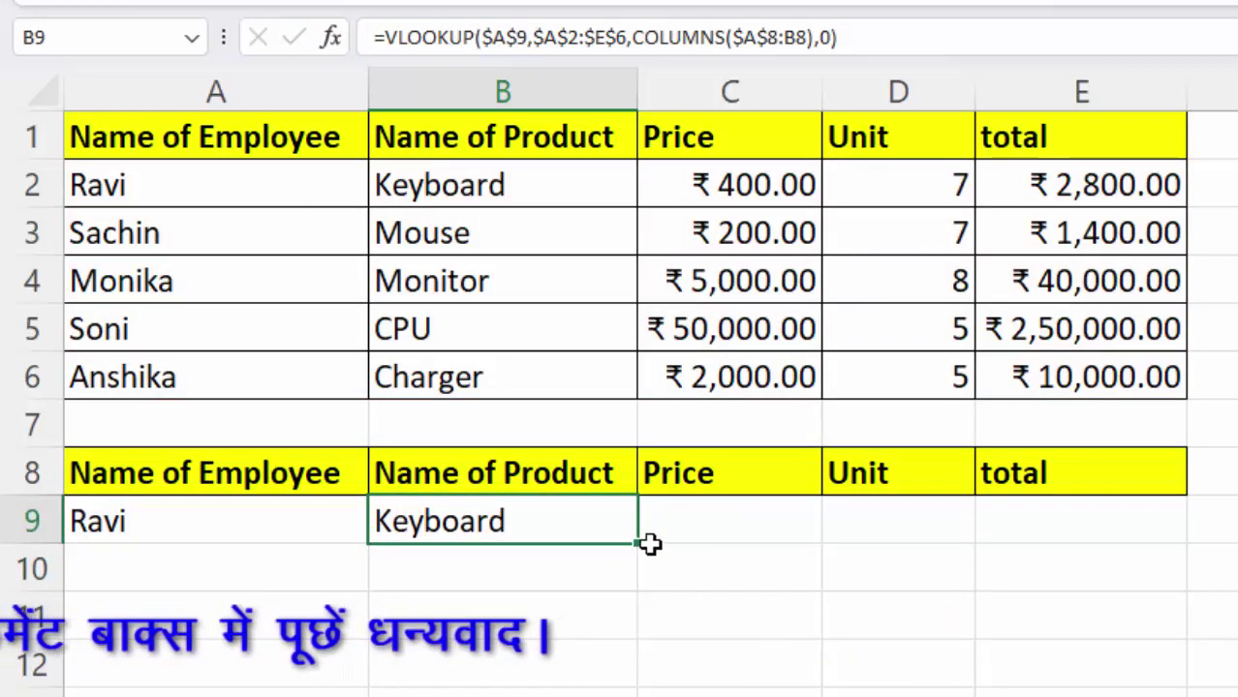
left_click_drag(741, 546, 1127, 541)
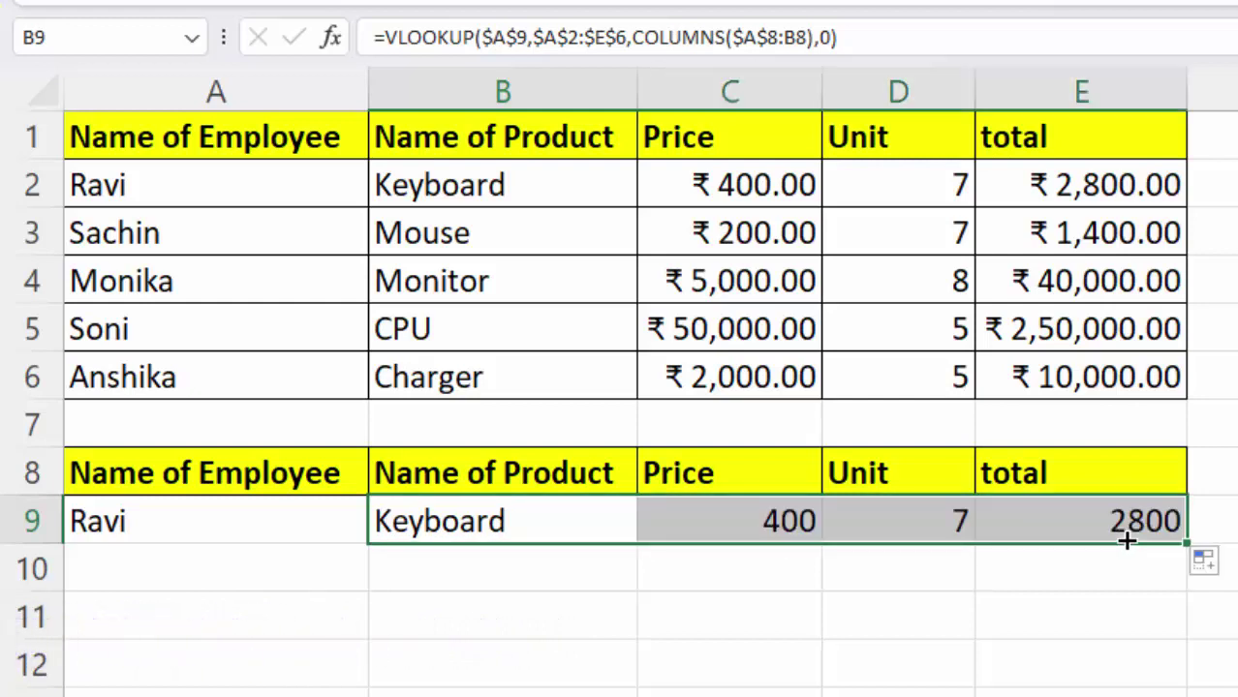
Step: Test the lookup row by choosing the second and then the last employee from the dropdown in A9
left_click(260, 525)
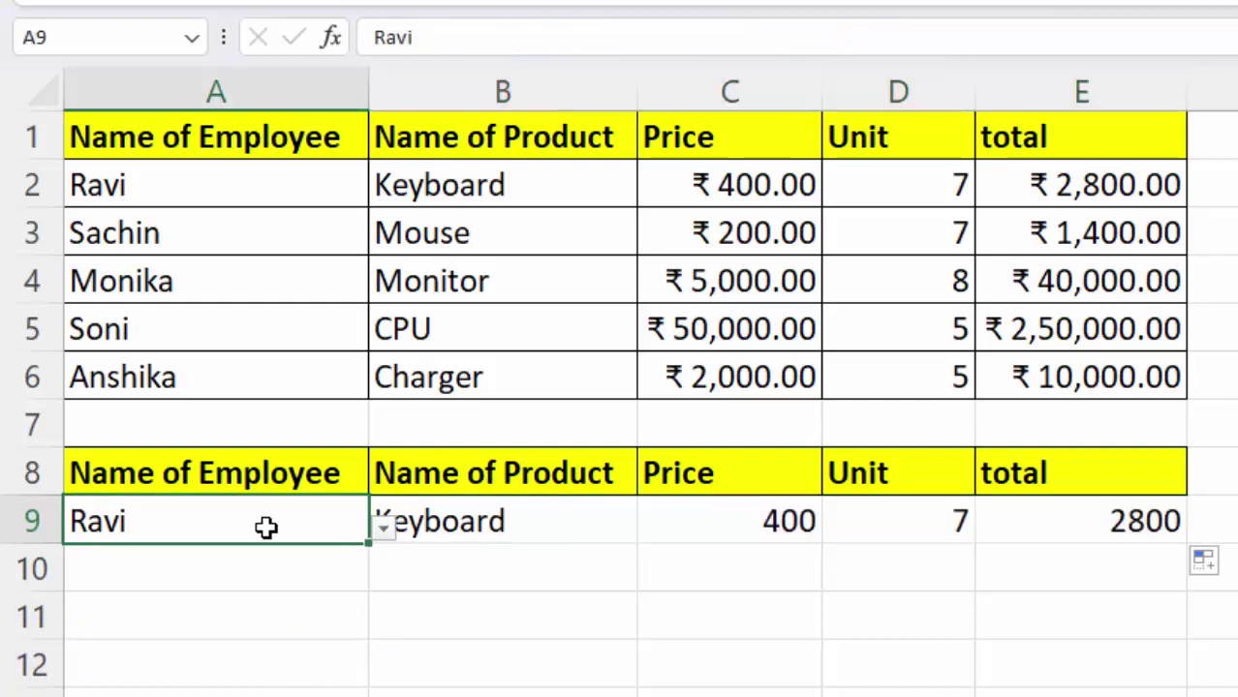
left_click(383, 528)
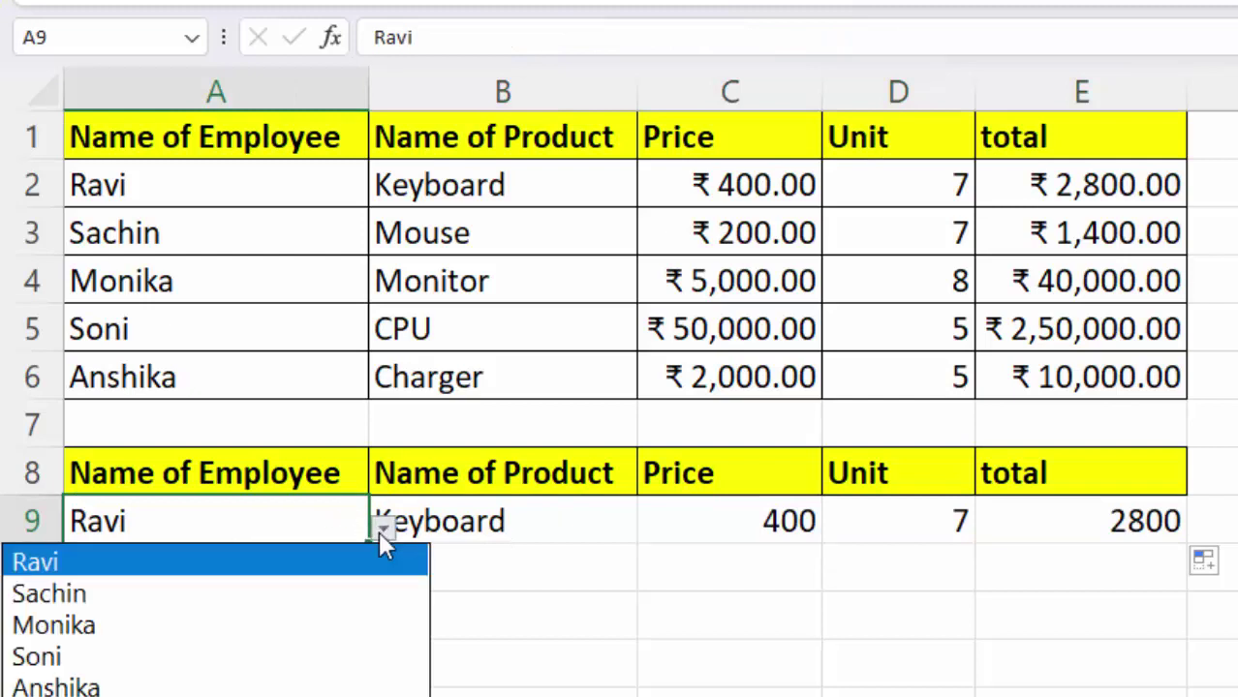
left_click(327, 592)
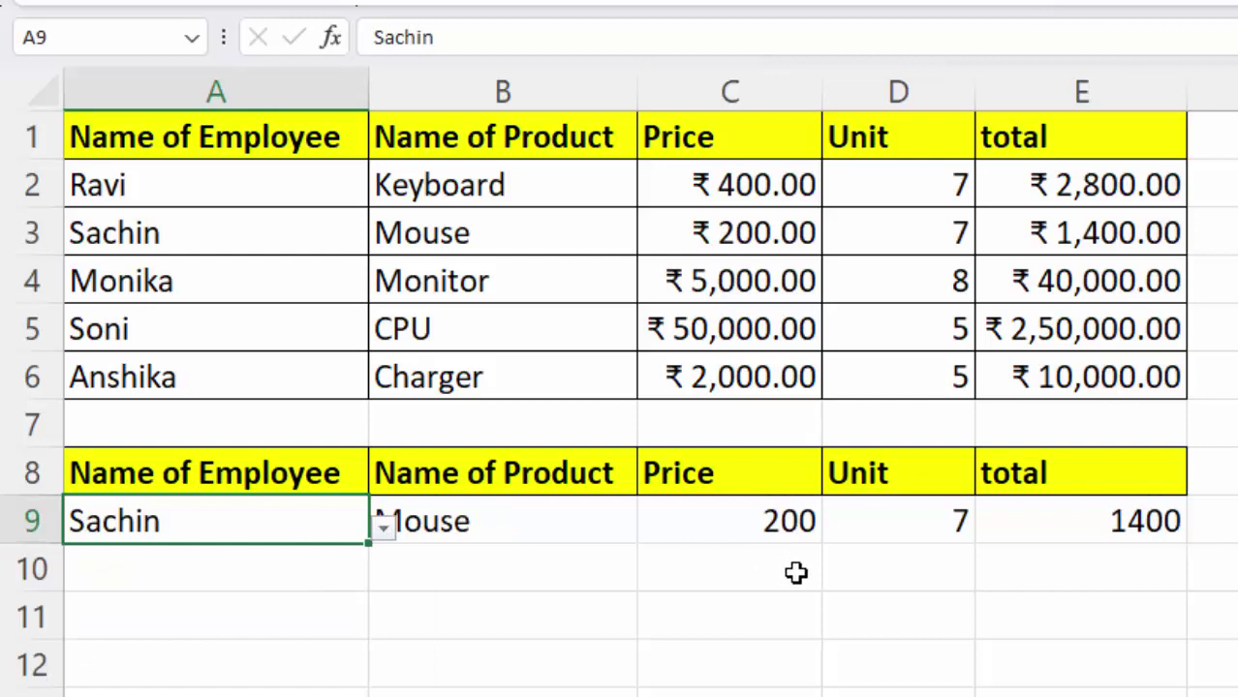
left_click(385, 529)
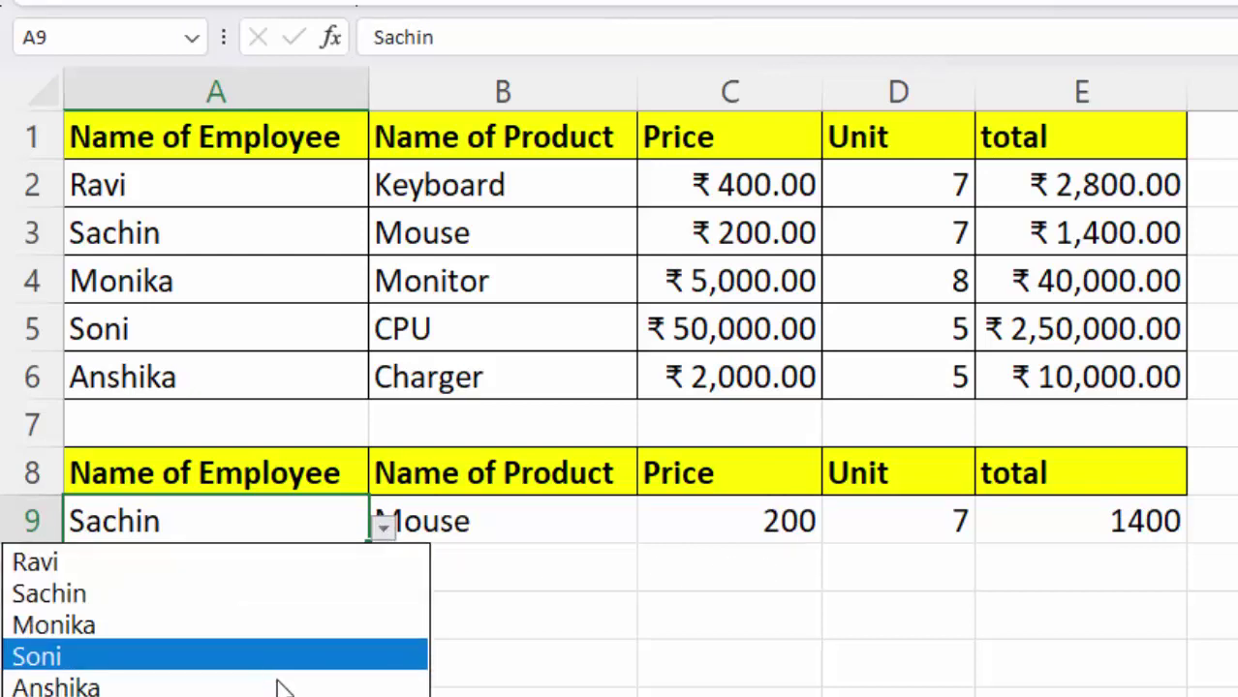
left_click(281, 685)
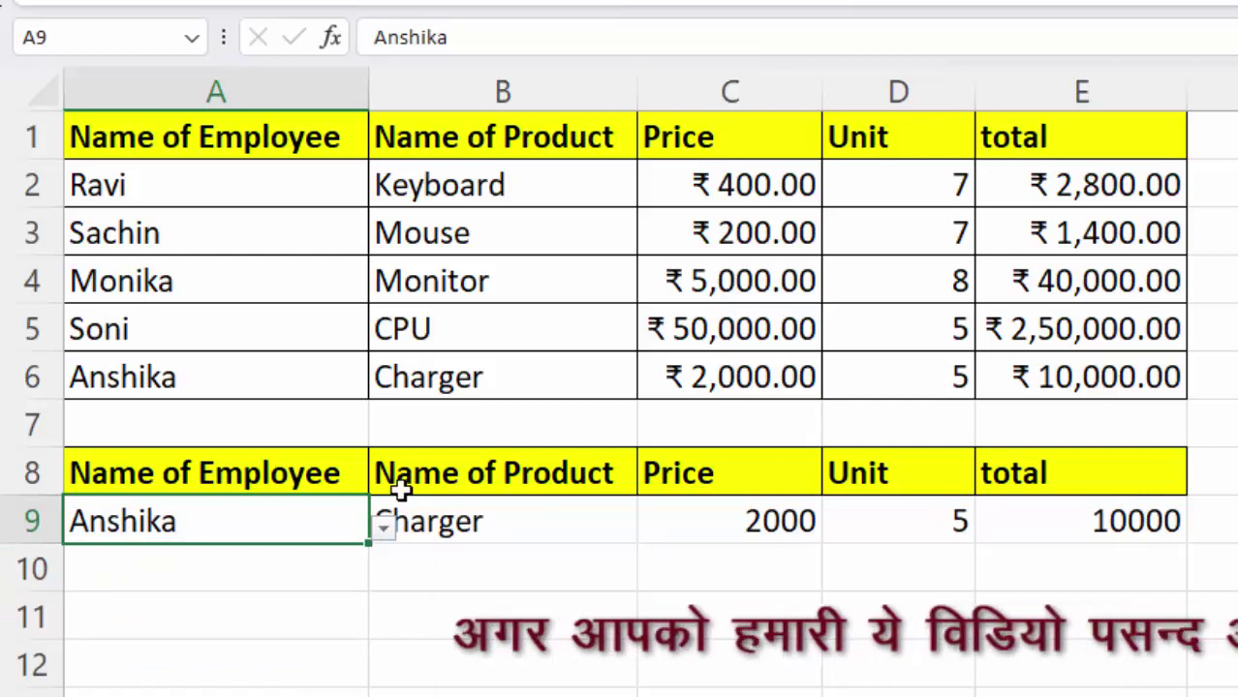
Step: Copy the header row A8:E8 into Sheet2 starting at A1 and autofit the column widths
left_click_drag(319, 475, 1044, 466)
right_click(1048, 469)
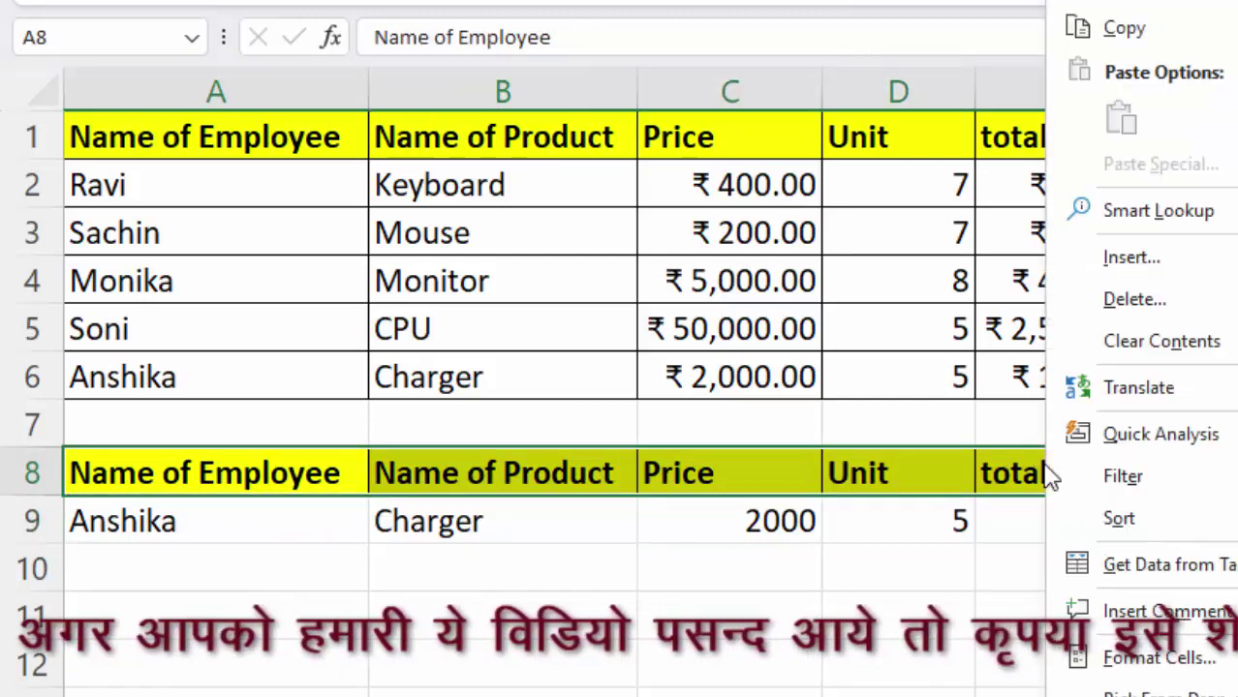
left_click(1114, 29)
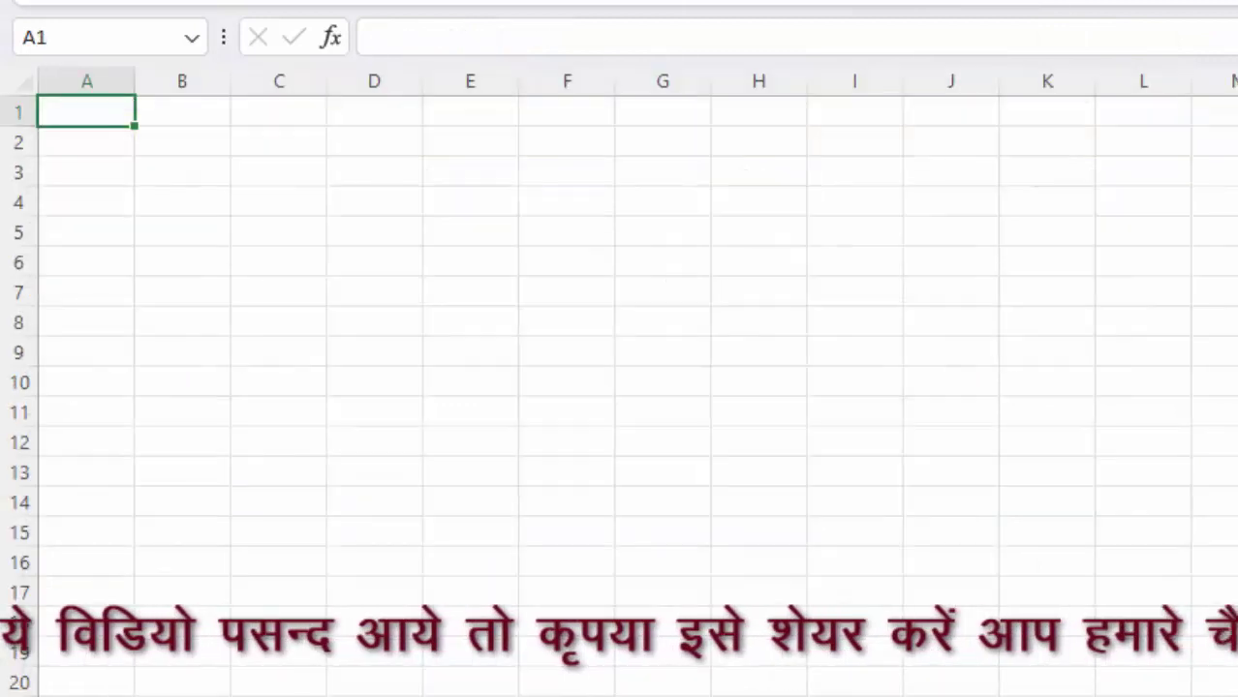
scroll(620, 310, "up", 5)
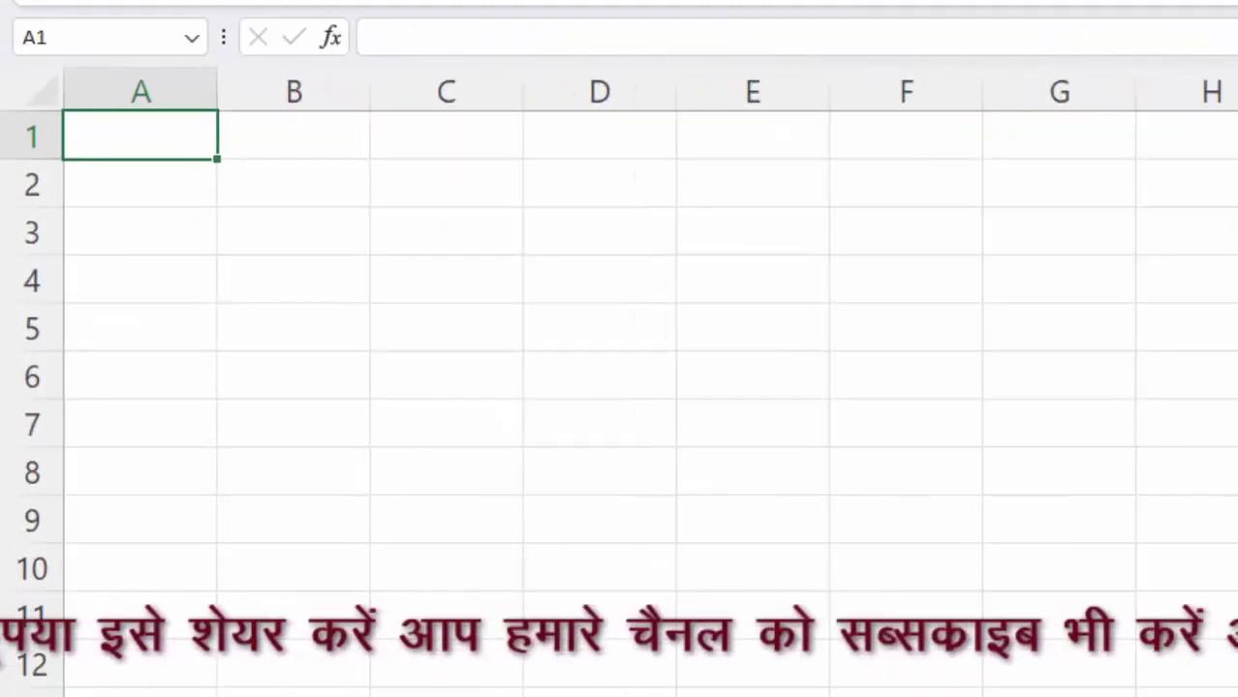
key("ctrl+v")
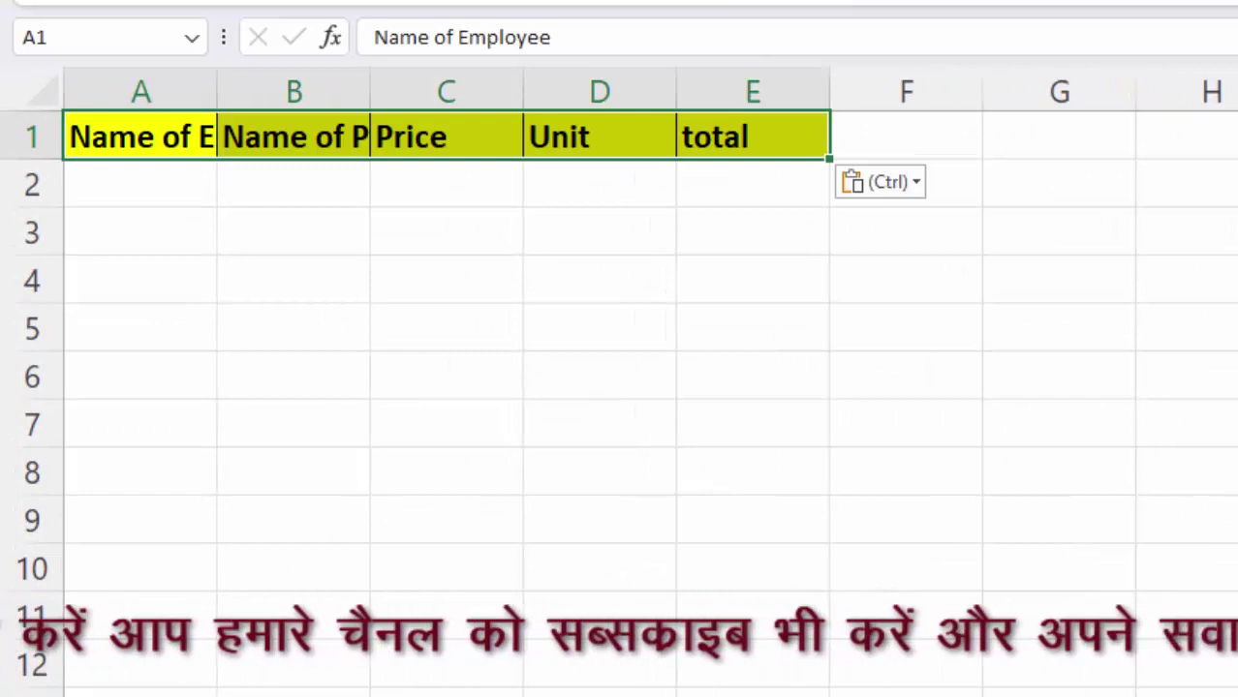
key("Escape")
key("alt+h")
key("o")
key("i")
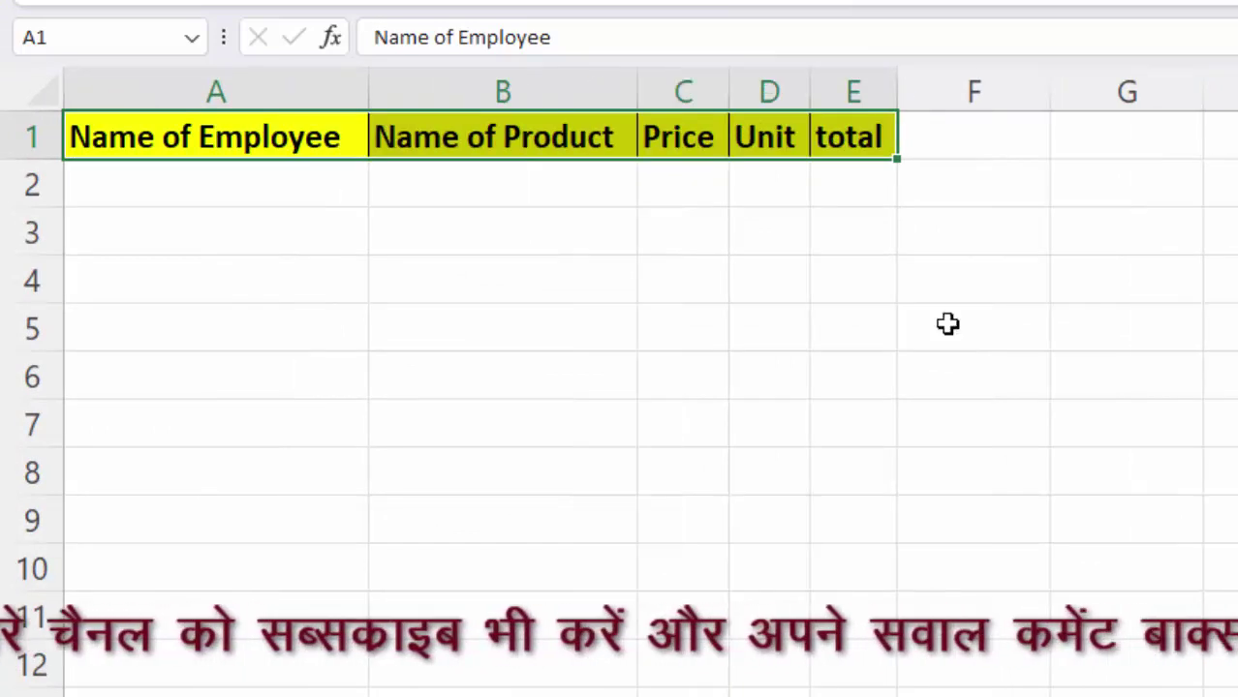
Step: Add a List data validation to A2 of Sheet2 with =Sheet1!$A$2:$A$6 as its source
left_click(251, 183)
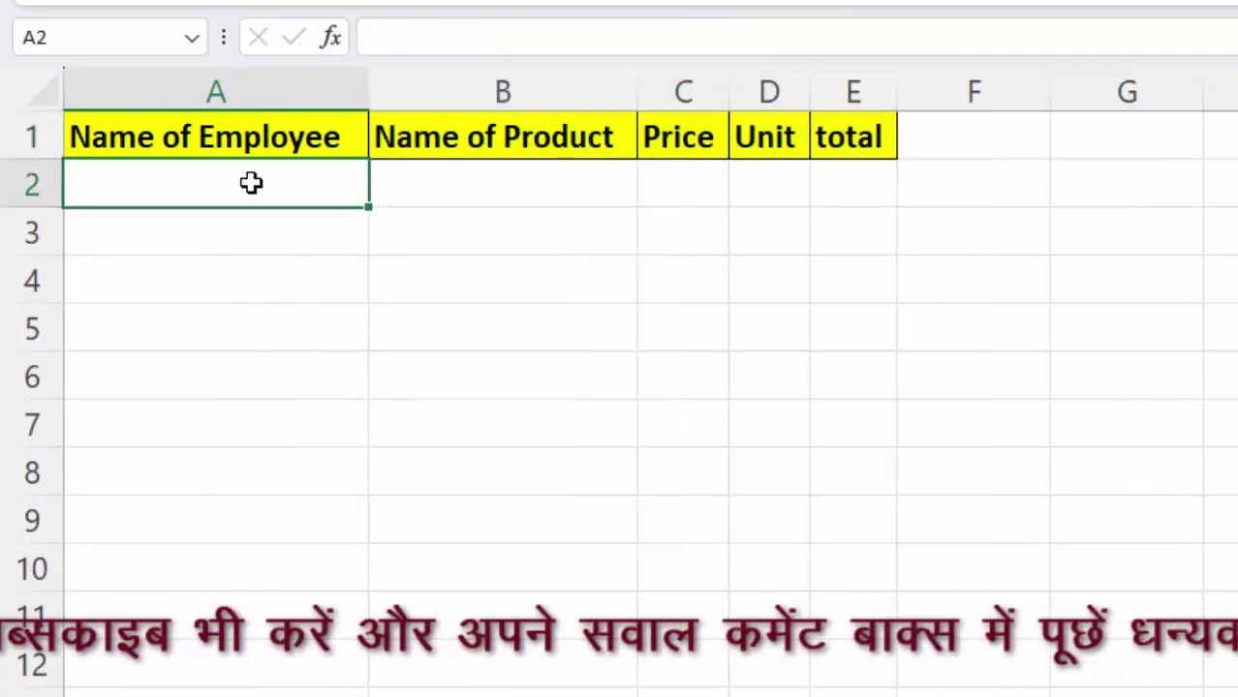
left_click(500, 195)
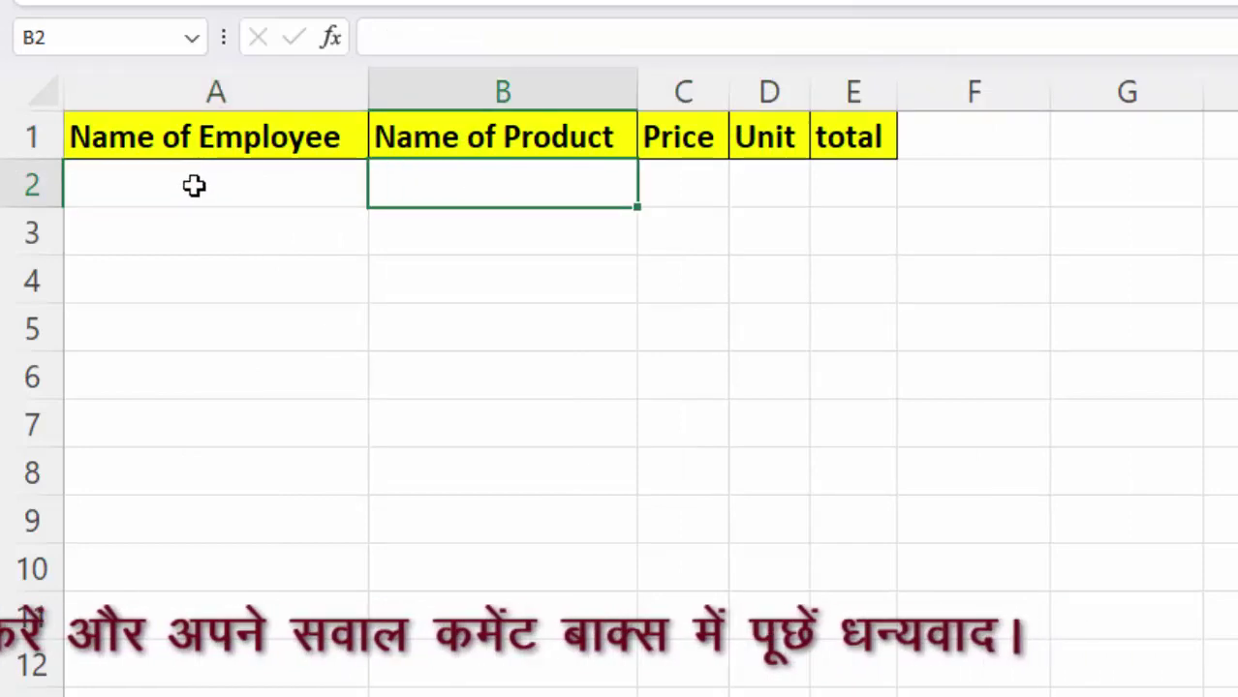
left_click(194, 185)
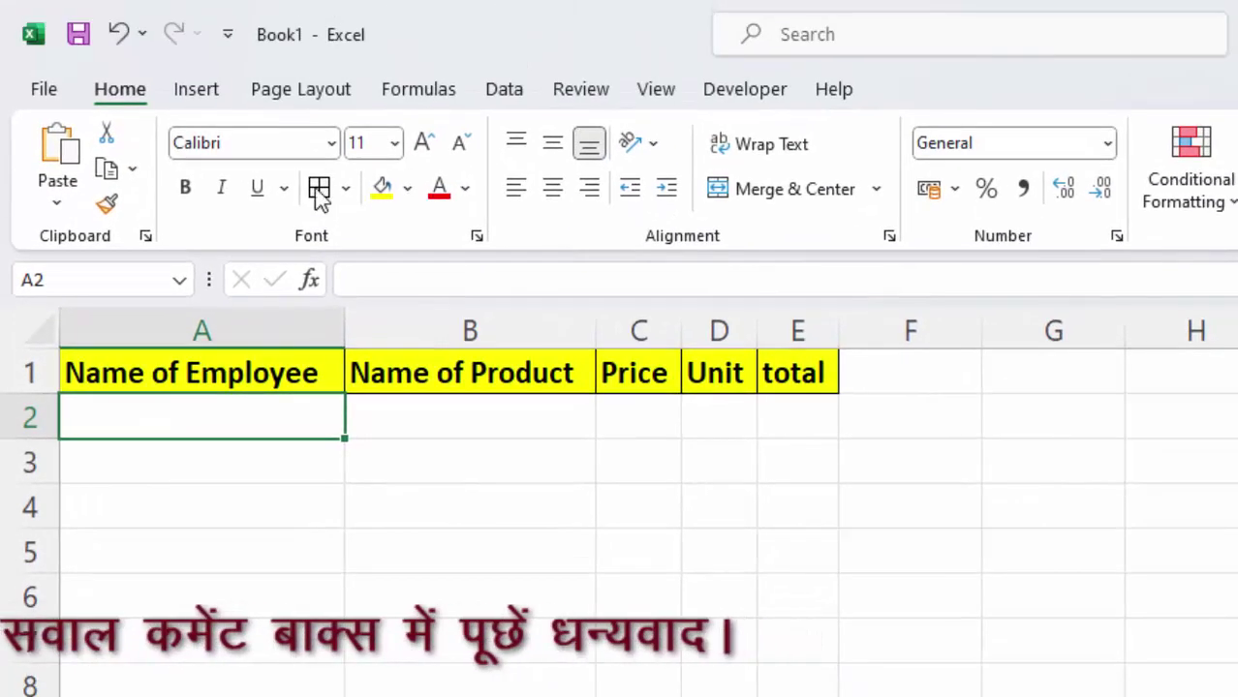
left_click(501, 90)
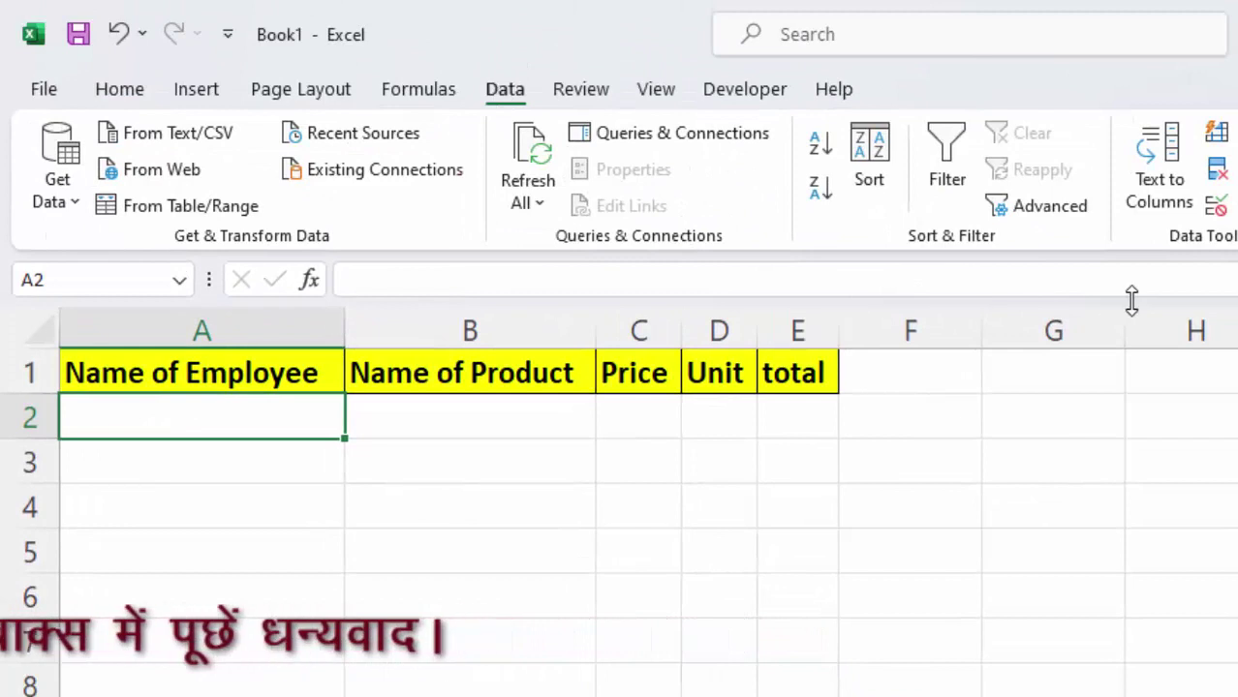
left_click(1218, 206)
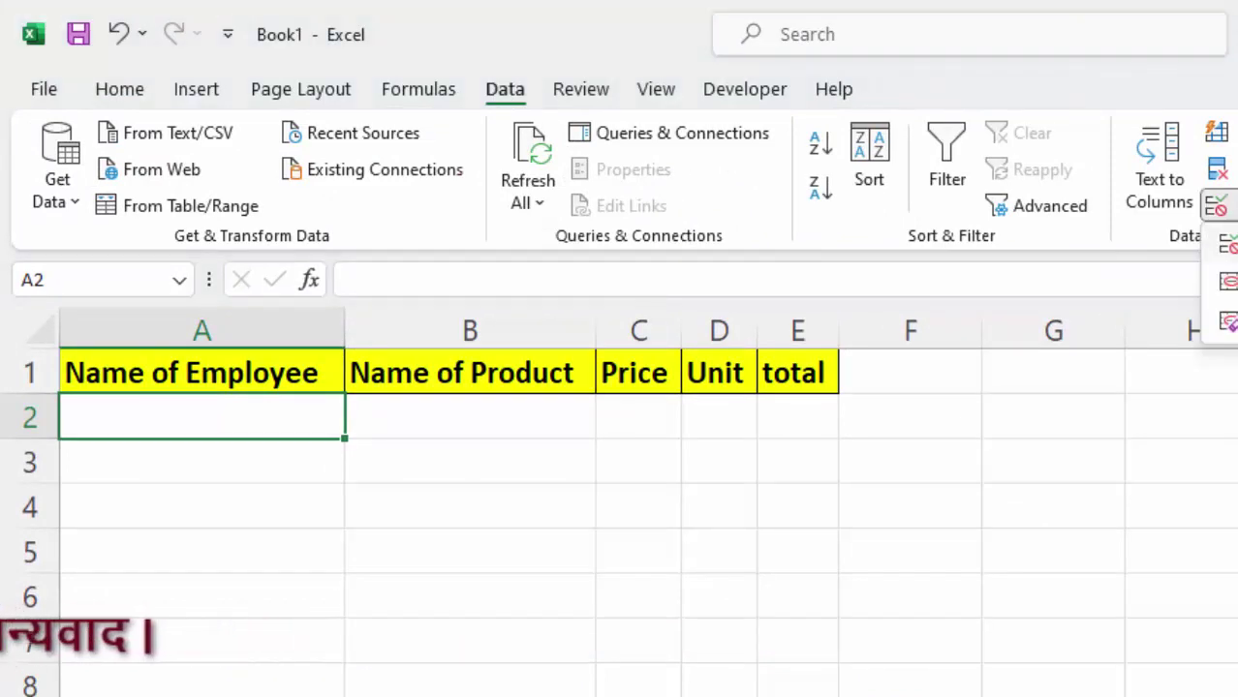
left_click(1226, 246)
left_click(939, 433)
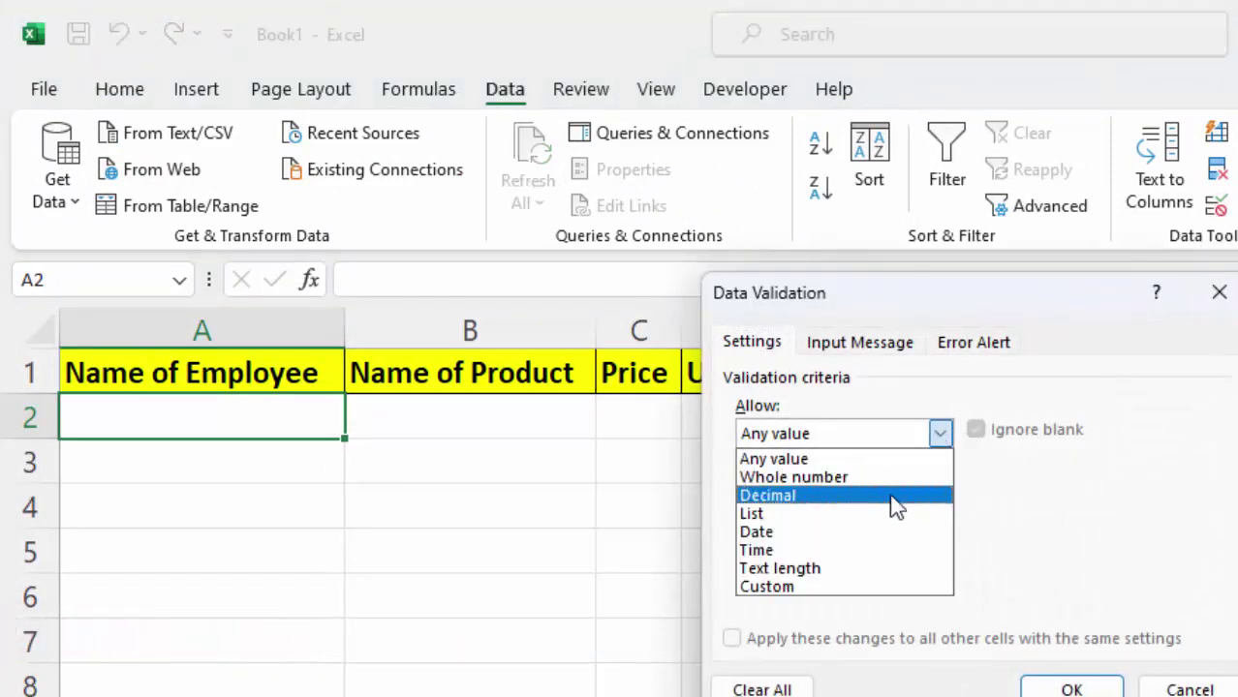
left_click(868, 513)
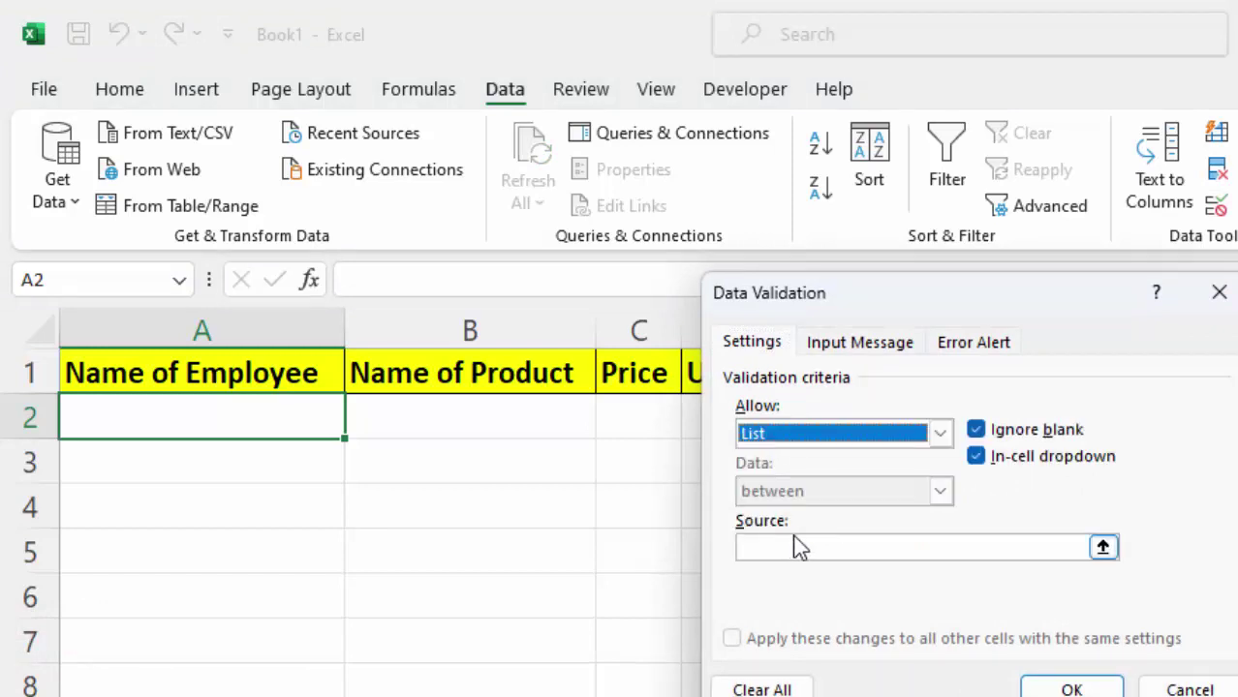
left_click(825, 547)
key("ctrl+Page_Up")
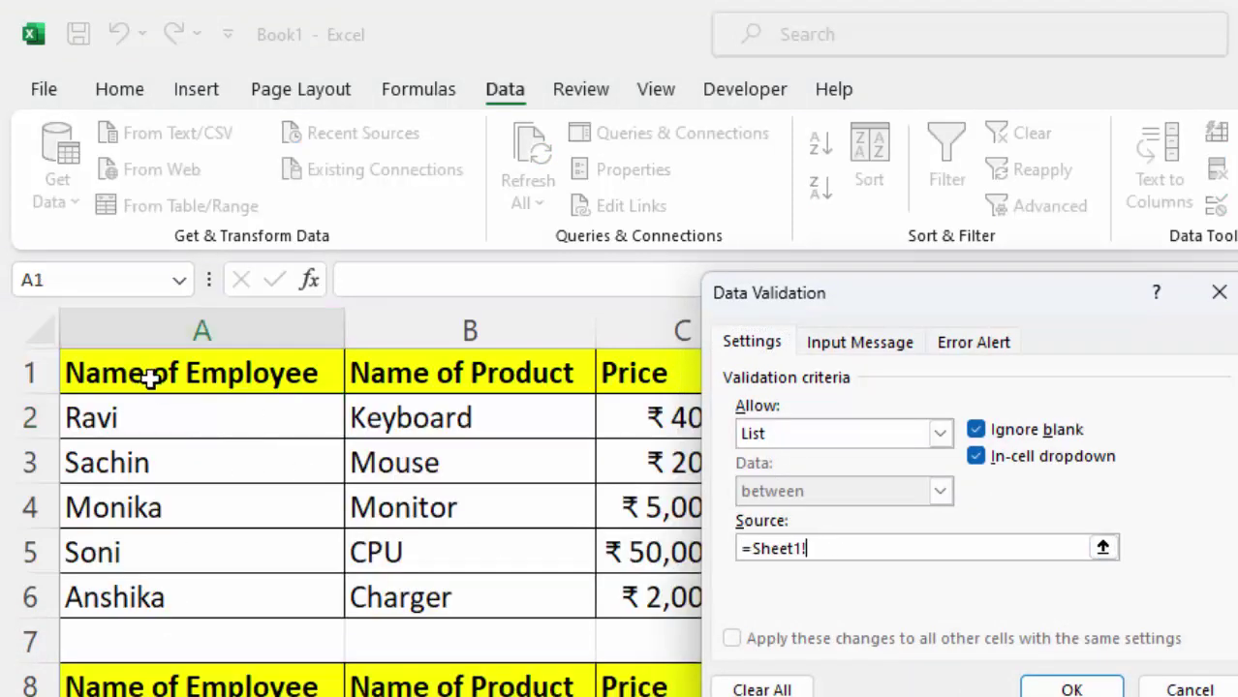
left_click_drag(152, 405, 158, 584)
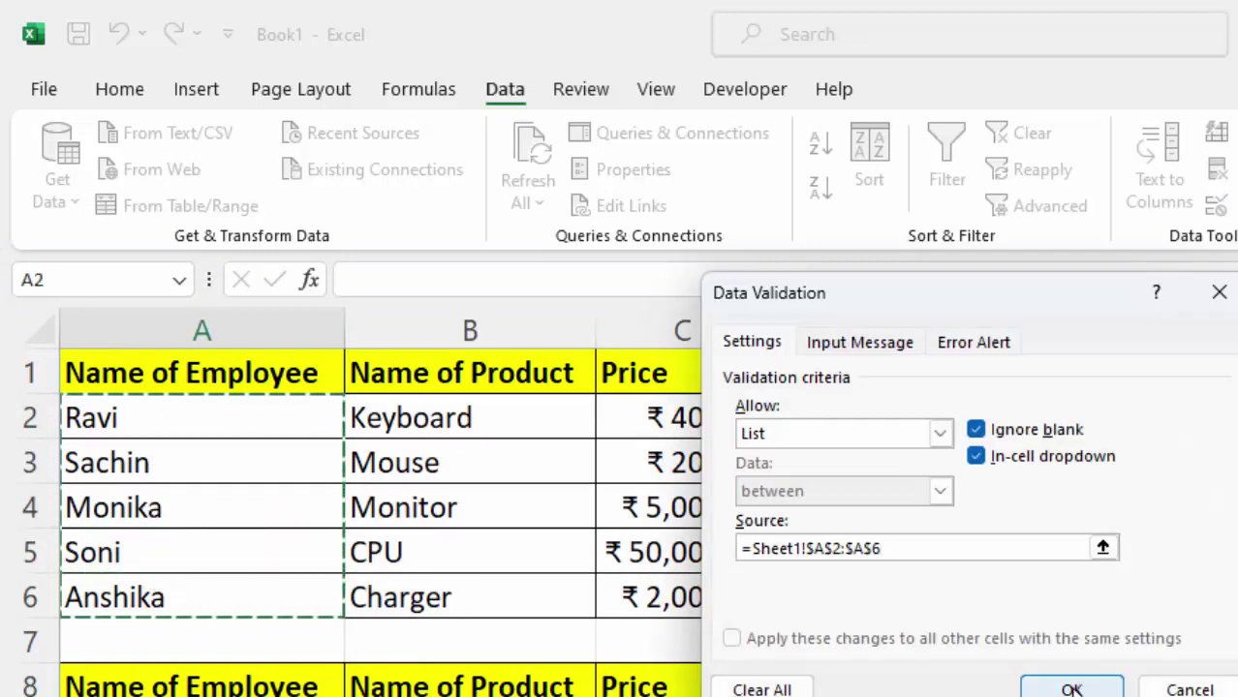
left_click(1071, 689)
Step: Start a VLOOKUP formula in B2 of Sheet2 with $A$2 as the lookup value and Sheet1!$A$2:$E$6 as the table array
left_click(413, 416)
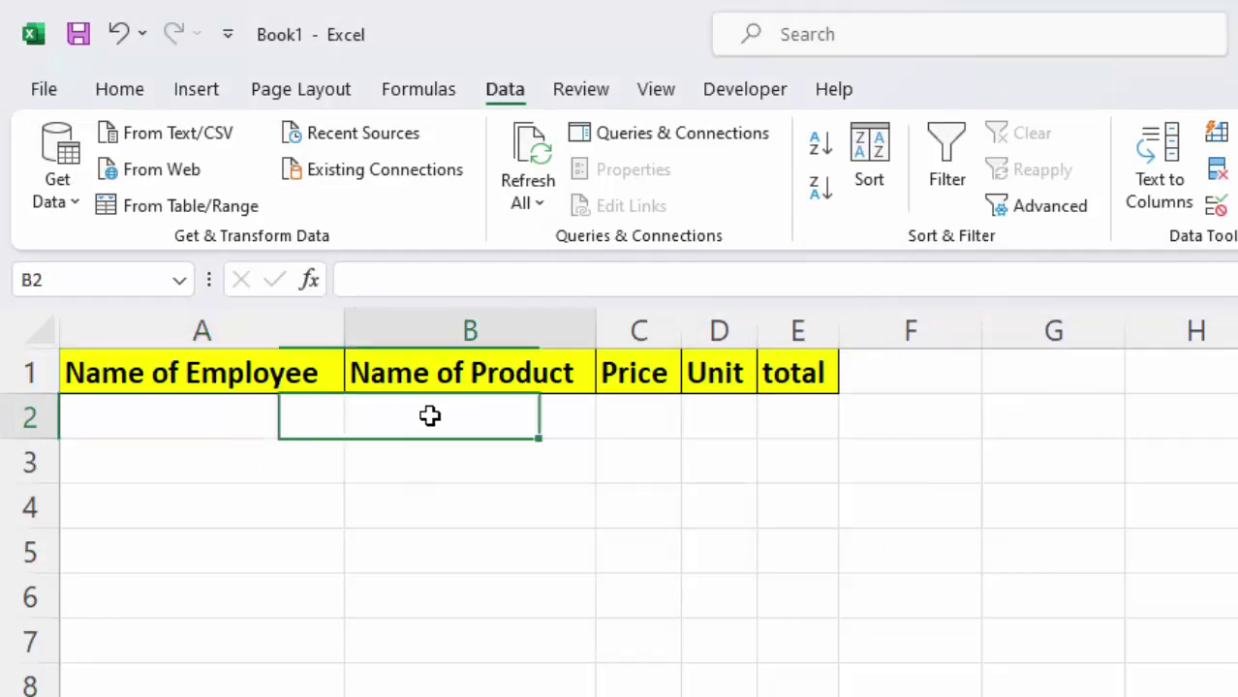
type("=vl")
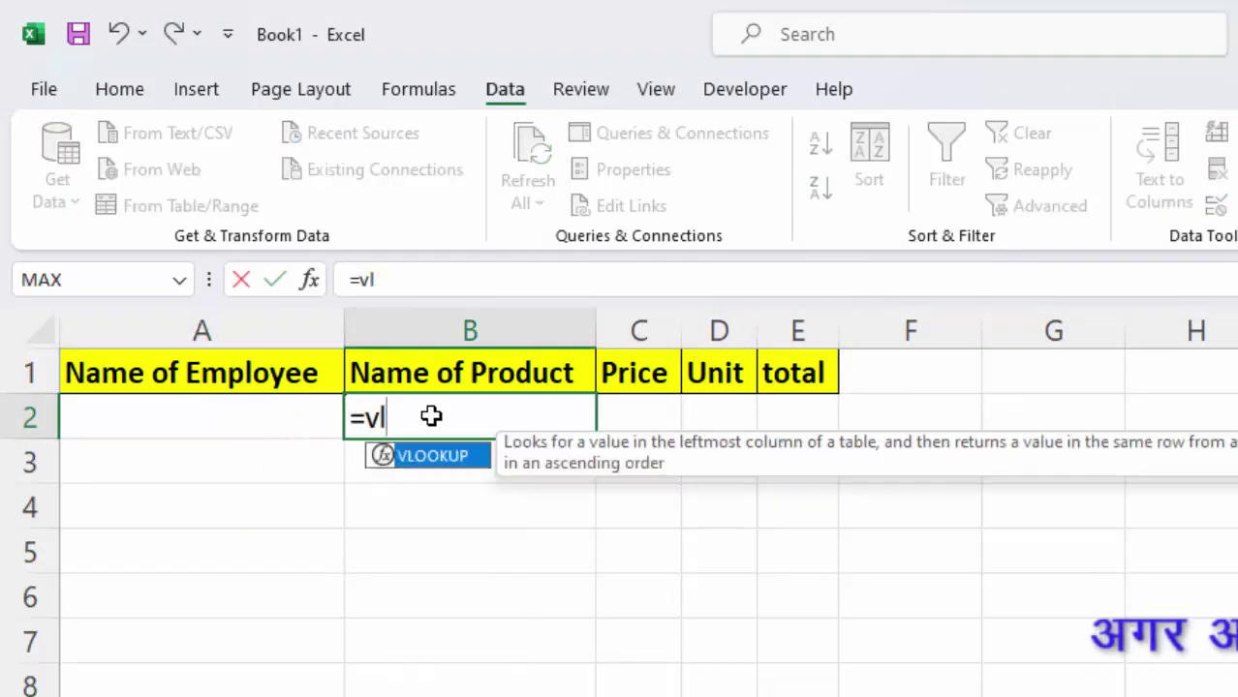
type("oo")
key("Tab")
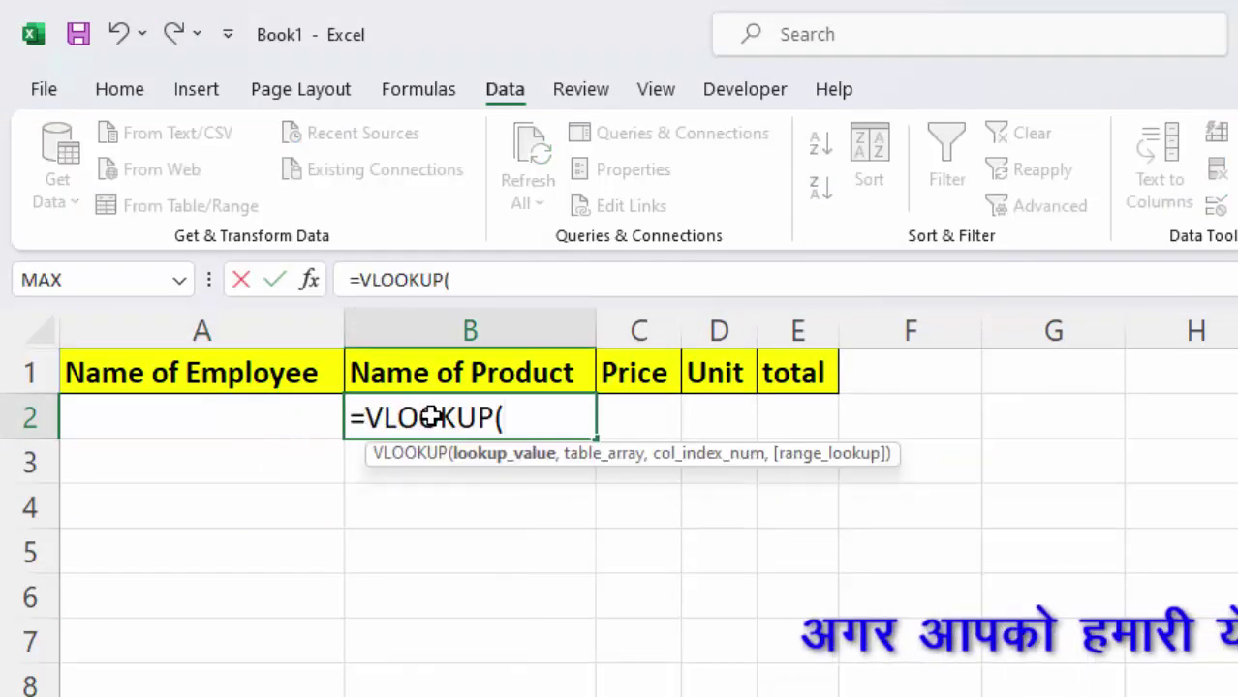
left_click(188, 413)
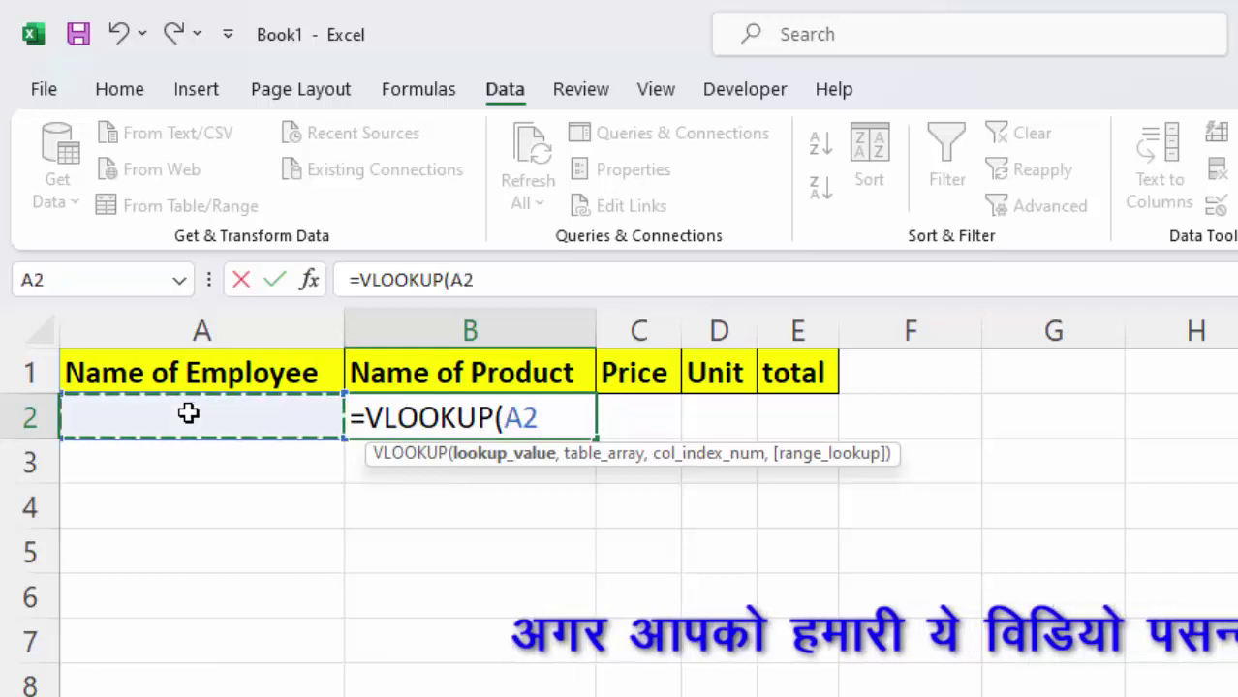
key("F4")
type(",")
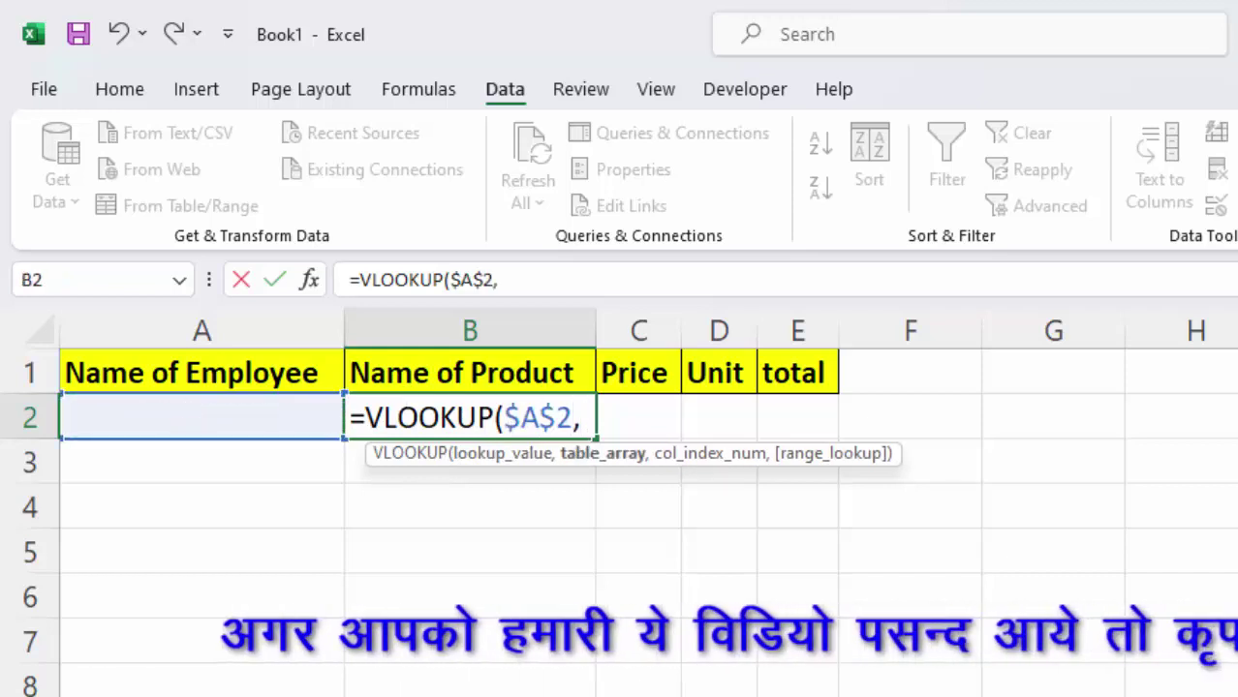
key("ctrl+Page_Up")
left_click_drag(247, 421, 975, 597)
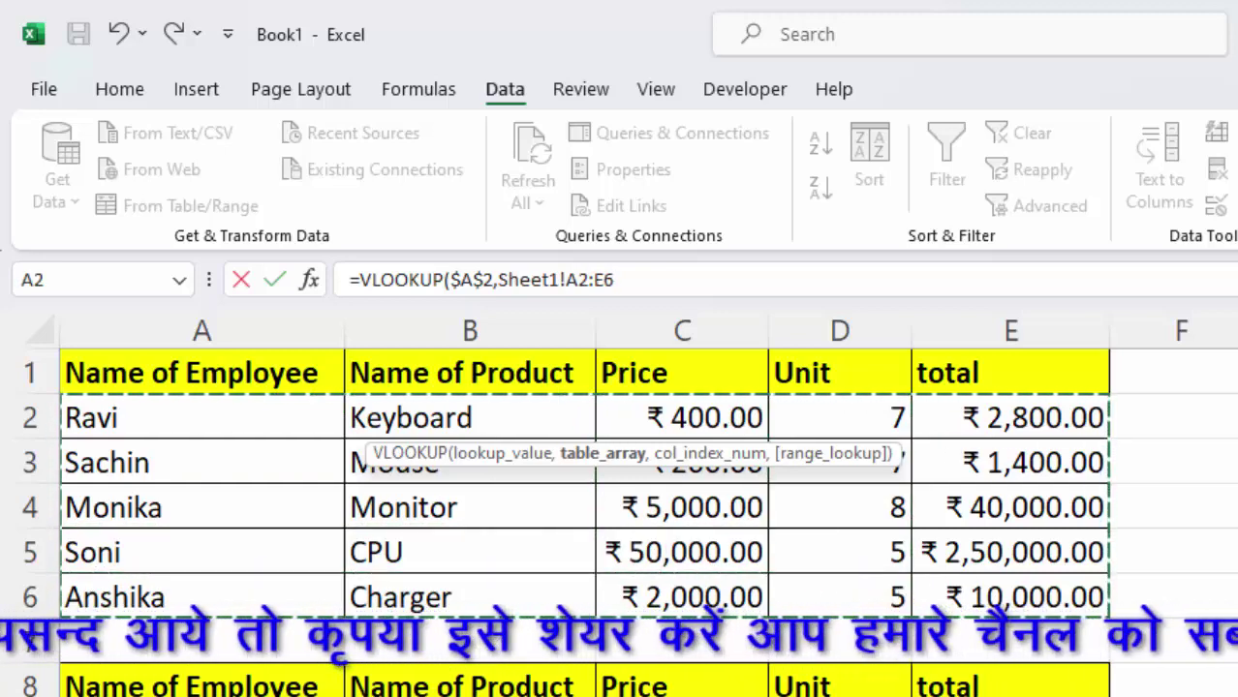
key("F4")
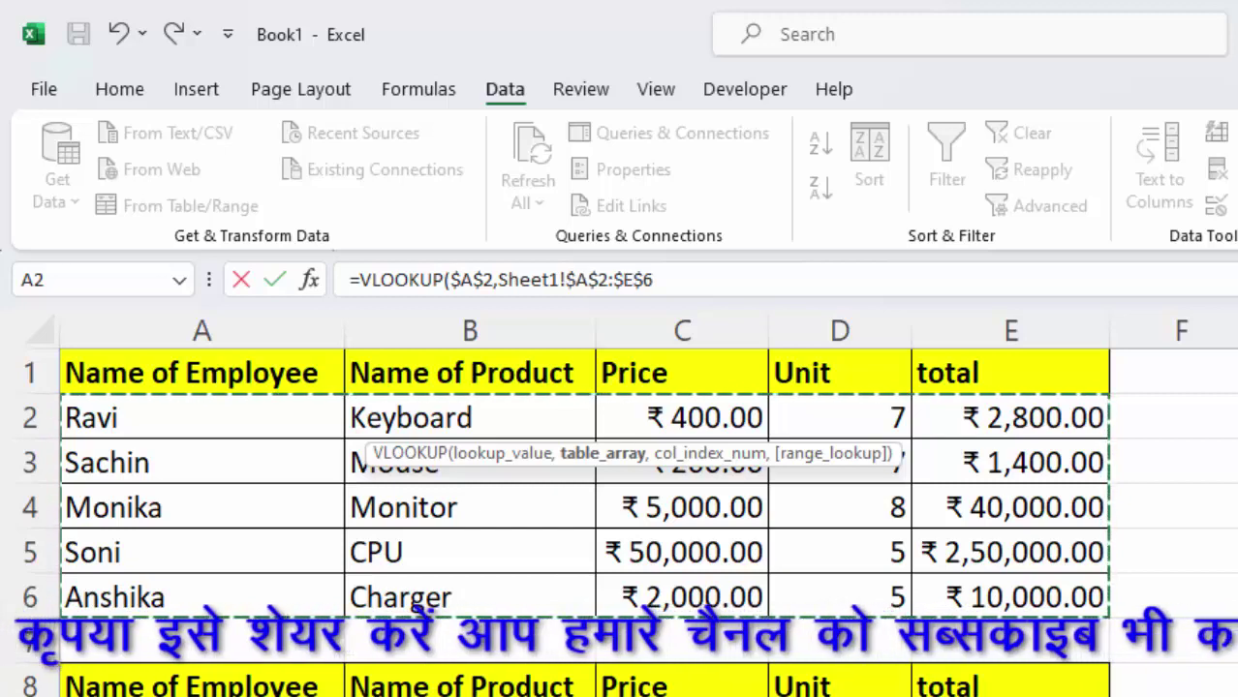
type(",")
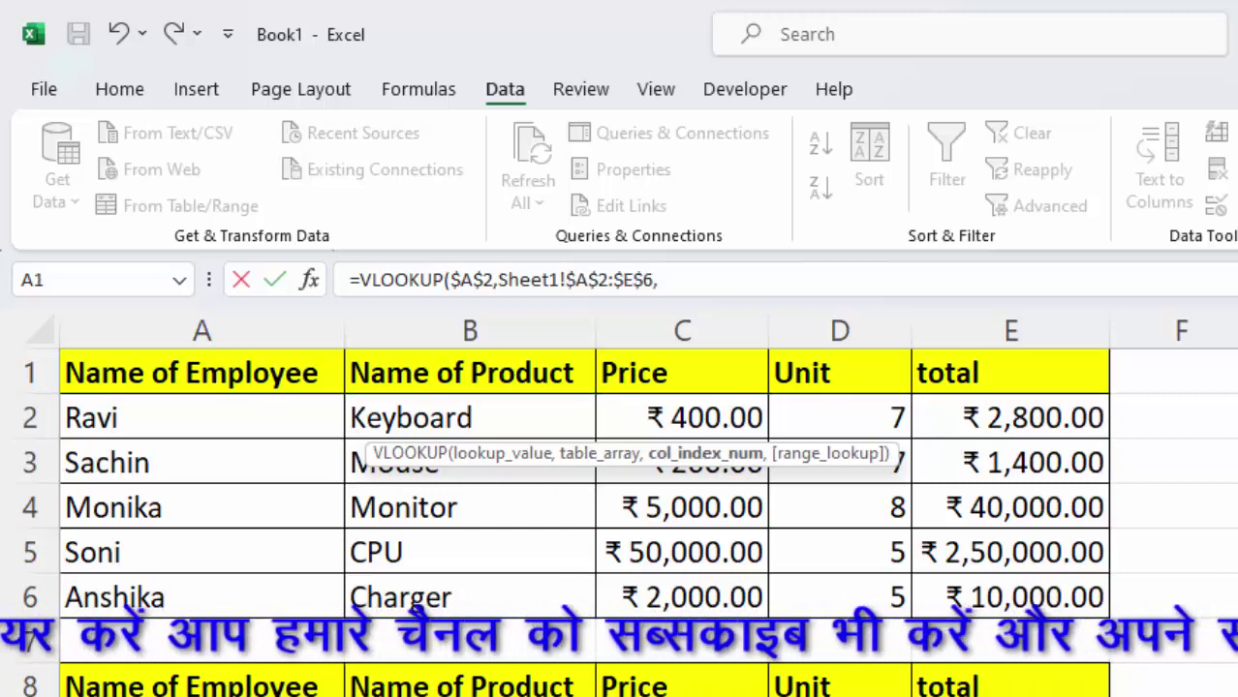
Step: Complete the B2 VLOOKUP with COLUMNS(Sheet2!$A$1:B1) as the column index and 0 for an exact match
type("column")
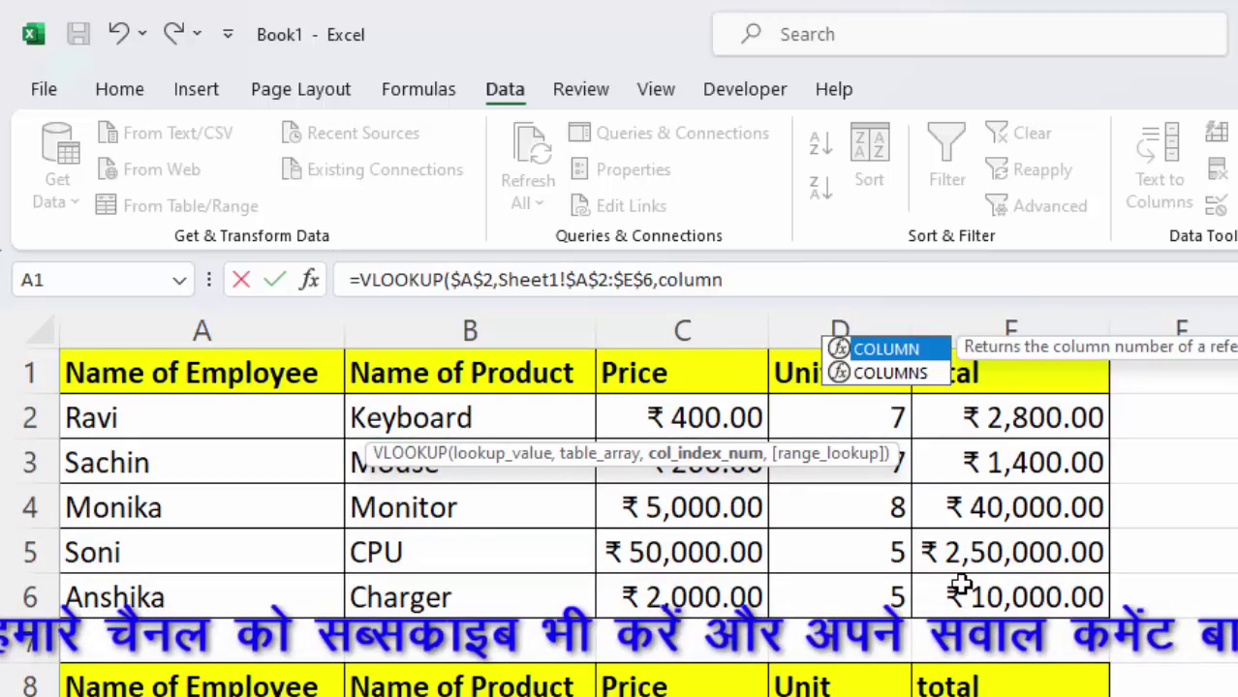
key("Down")
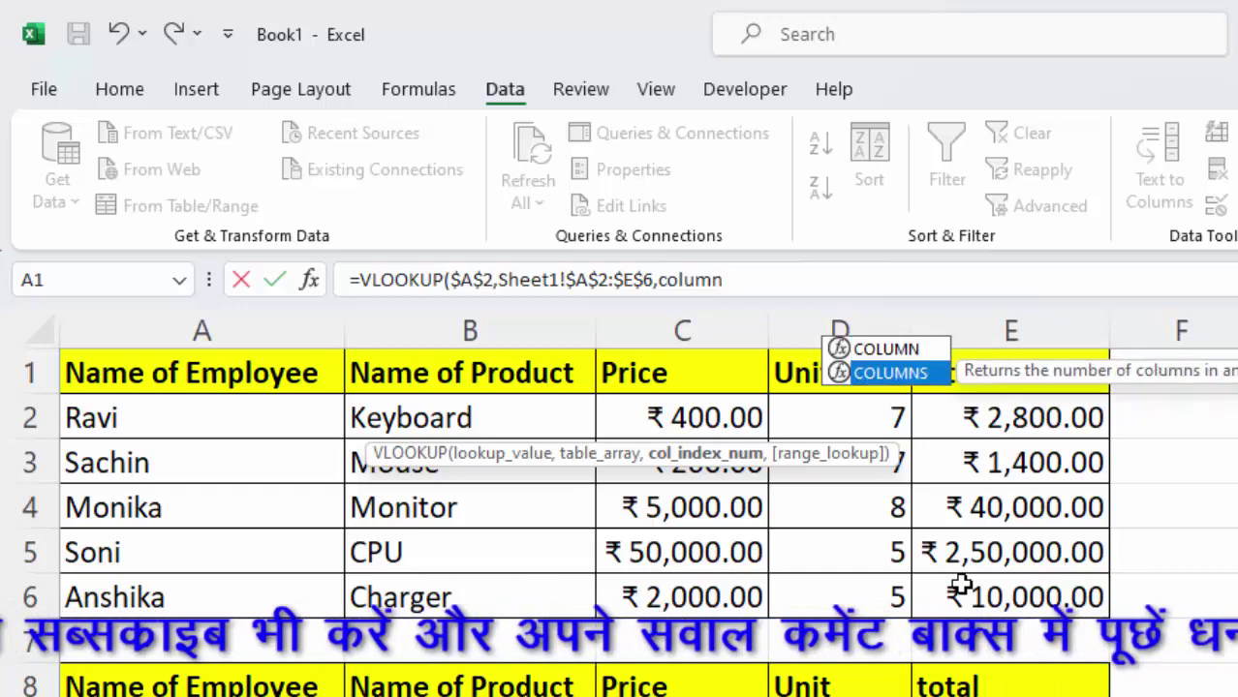
key("Tab")
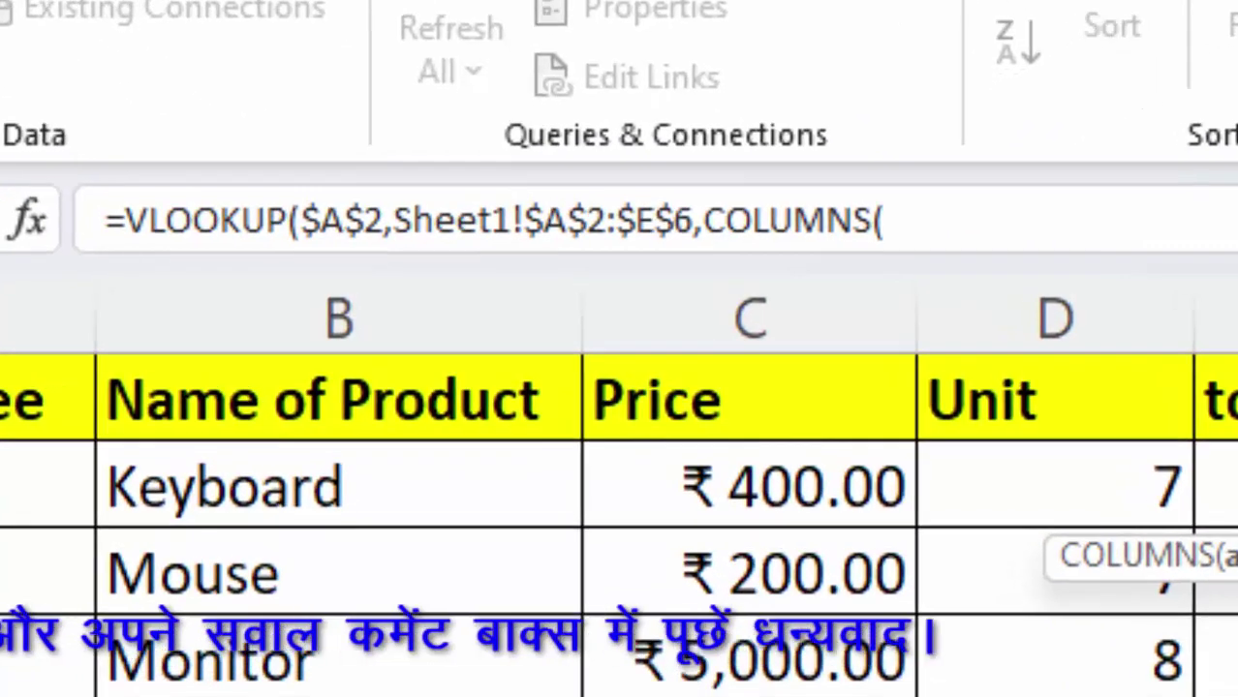
key("ctrl+Page_Down")
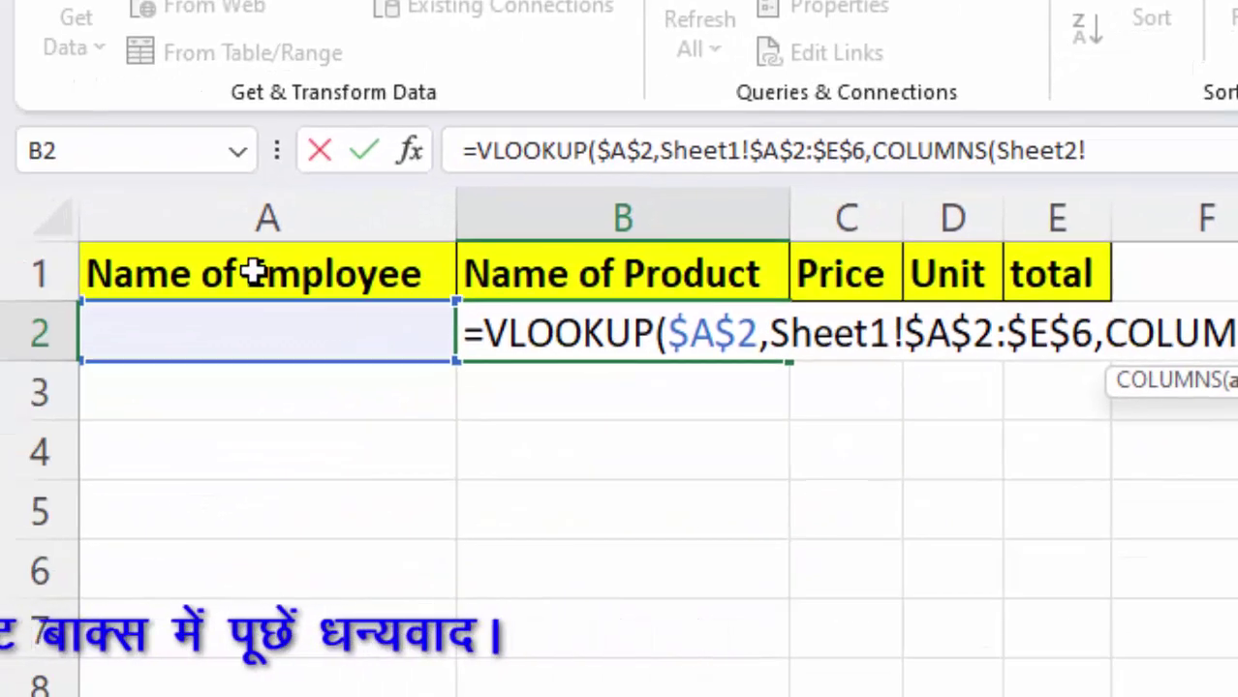
left_click_drag(253, 271, 523, 273)
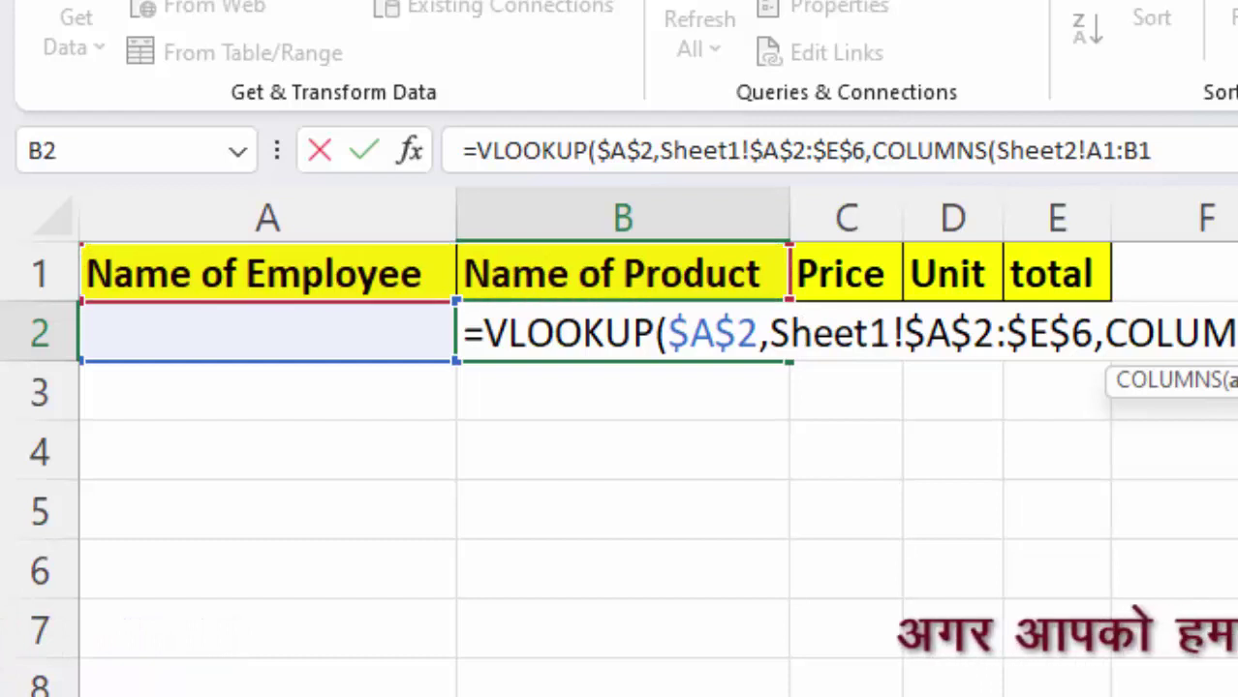
key("F4")
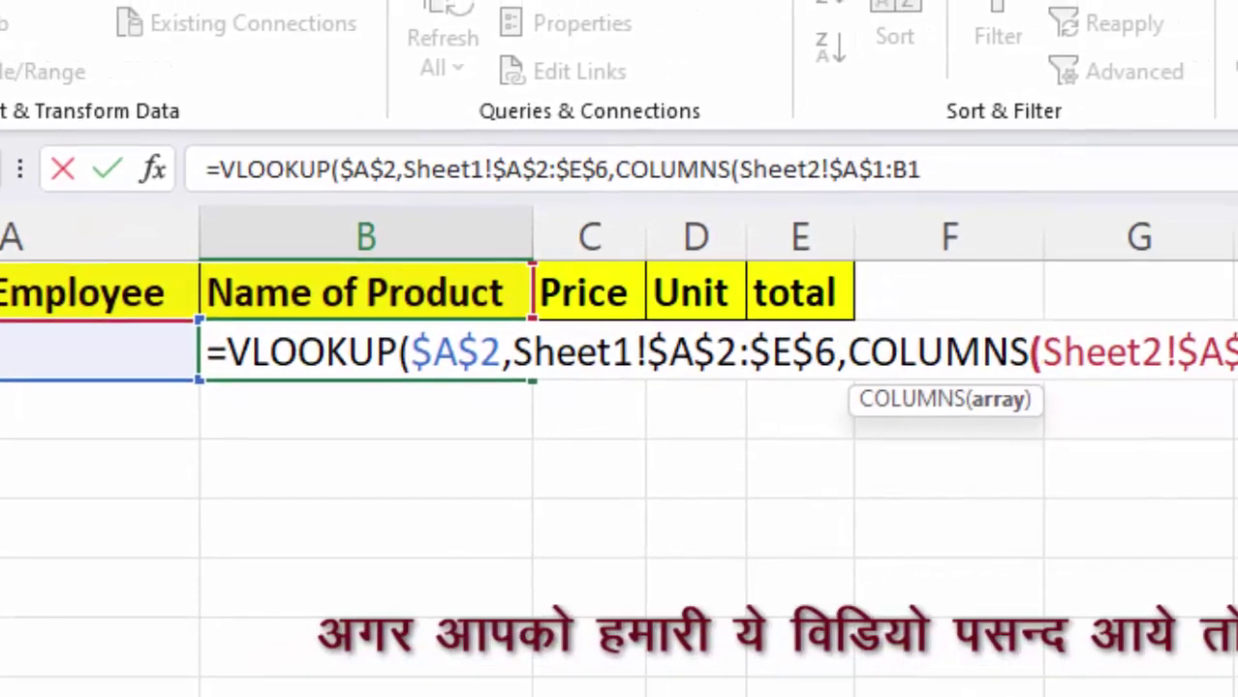
type("),0)")
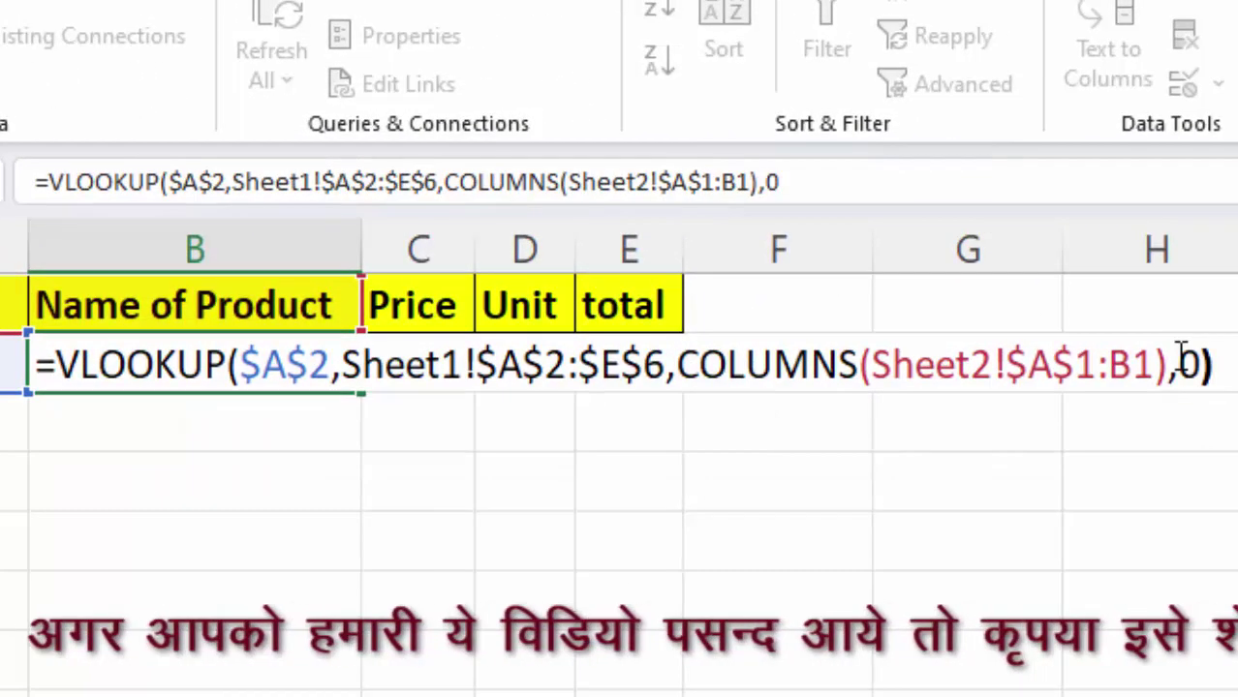
key("Return")
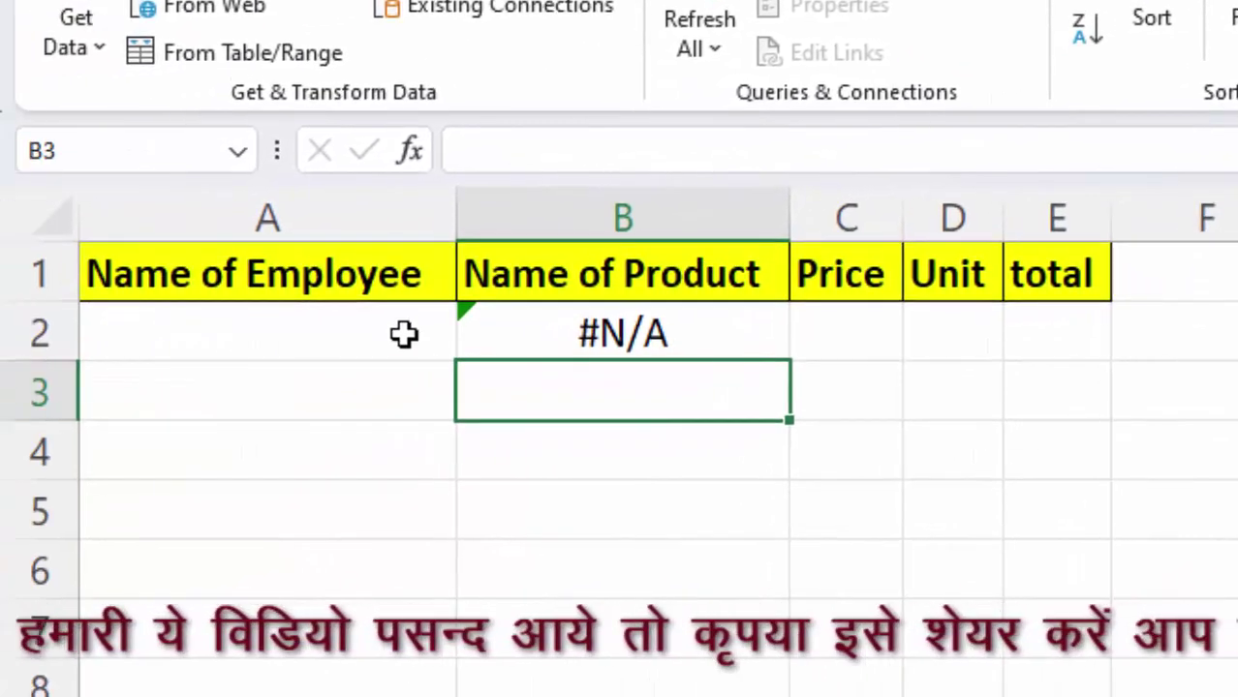
Step: Choose the second employee from the A2 dropdown on Sheet2 and fill the B2 VLOOKUP formula across to E2
left_click(549, 347)
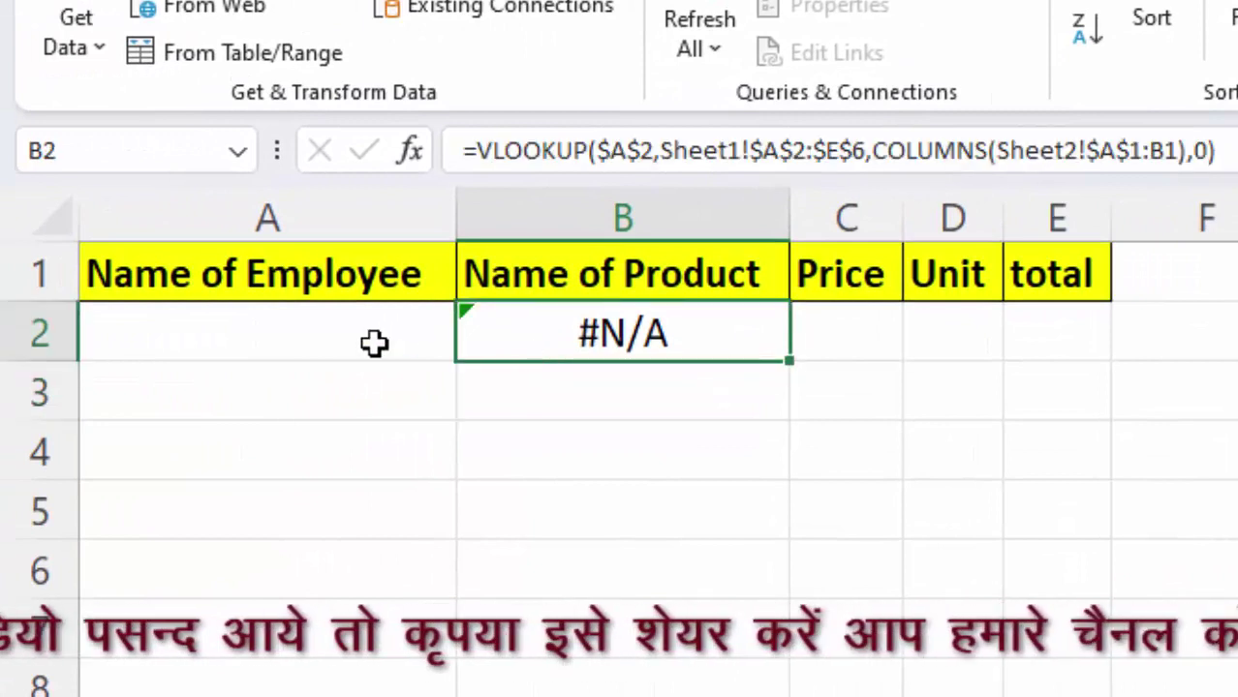
left_click(377, 345)
left_click(473, 344)
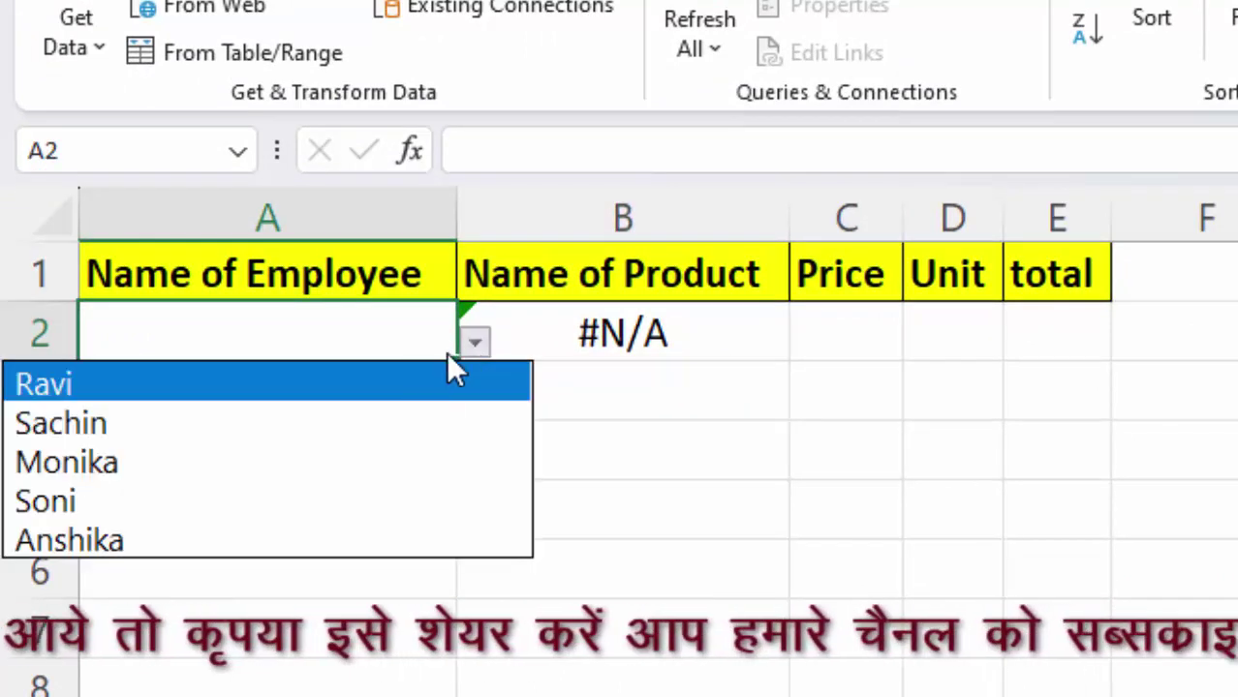
left_click(347, 411)
left_click(607, 330)
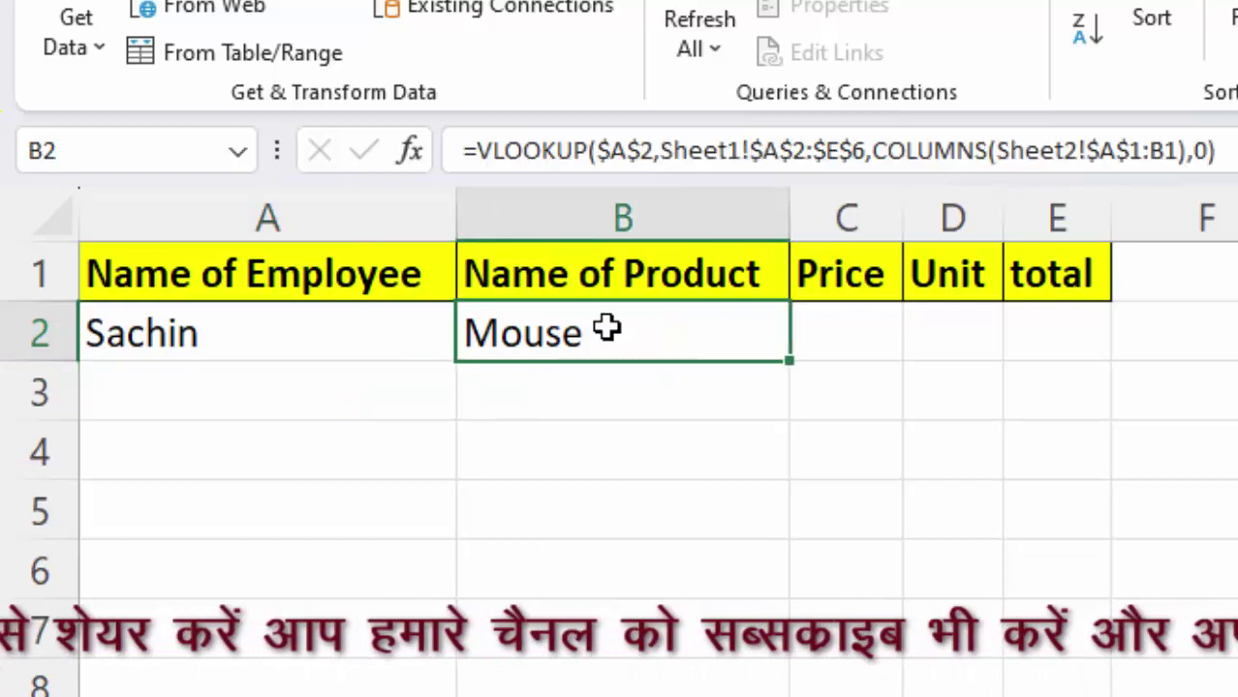
left_click_drag(792, 362, 1095, 395)
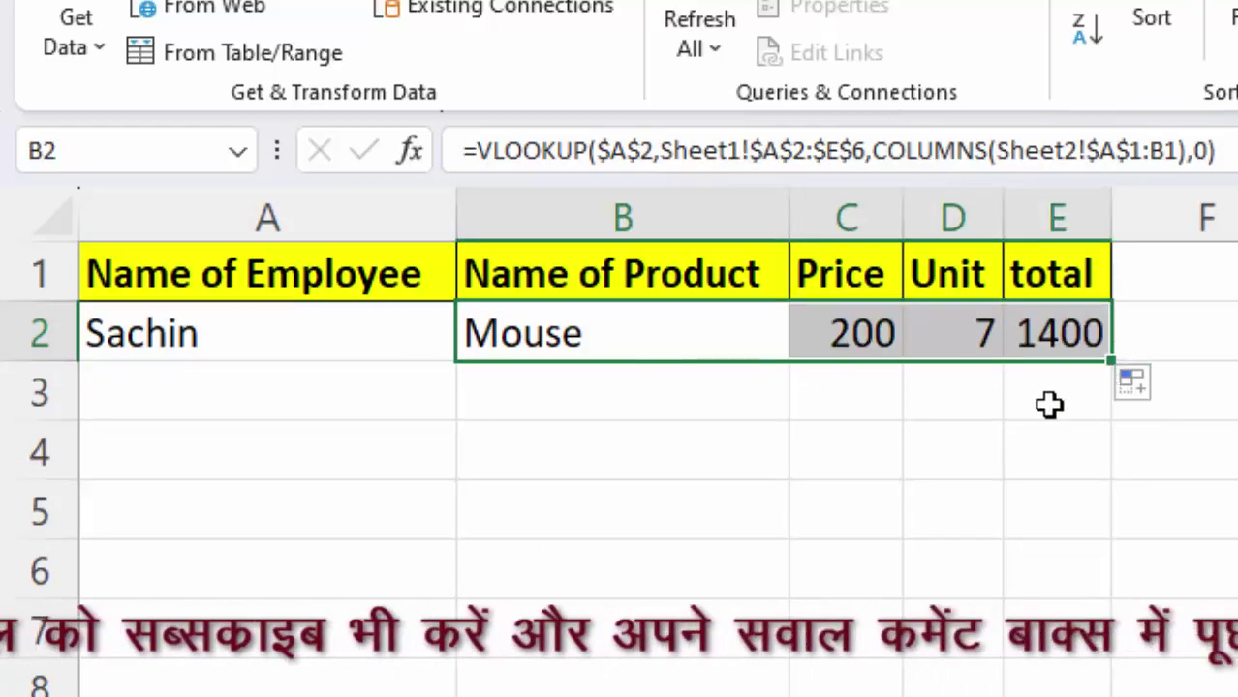
Step: Switch the A2 dropdown to the last employee in the list and autofit the width of column E
left_click(174, 335)
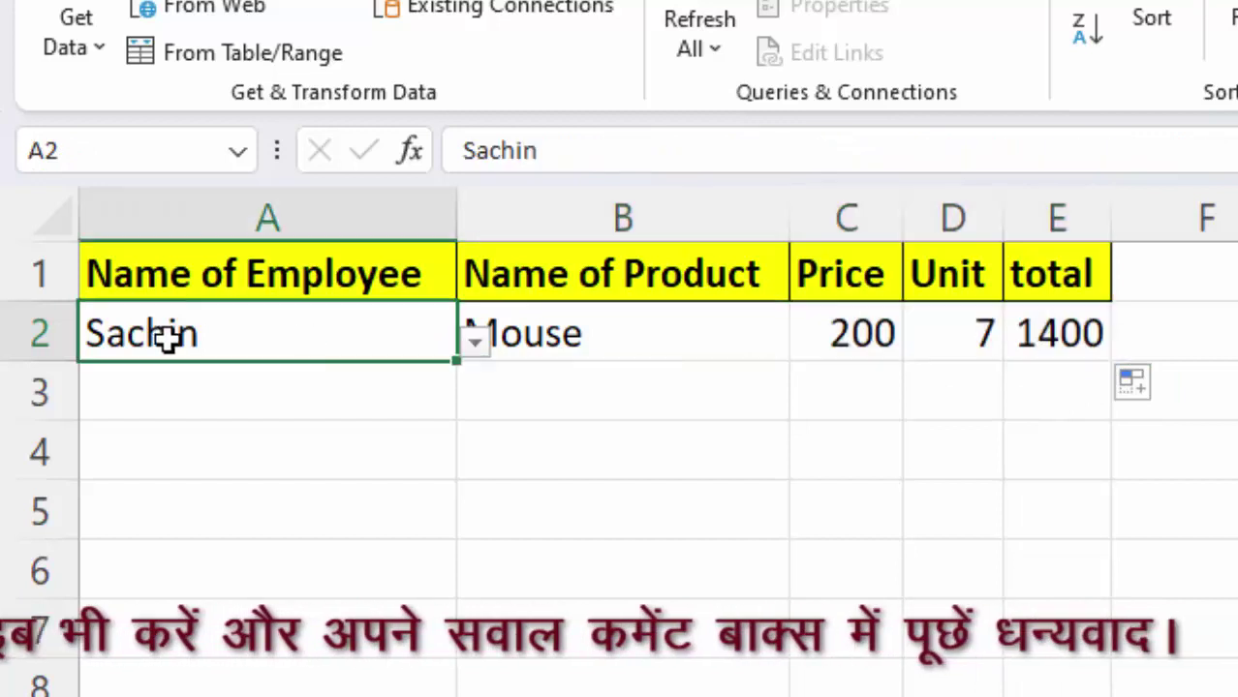
left_click(477, 344)
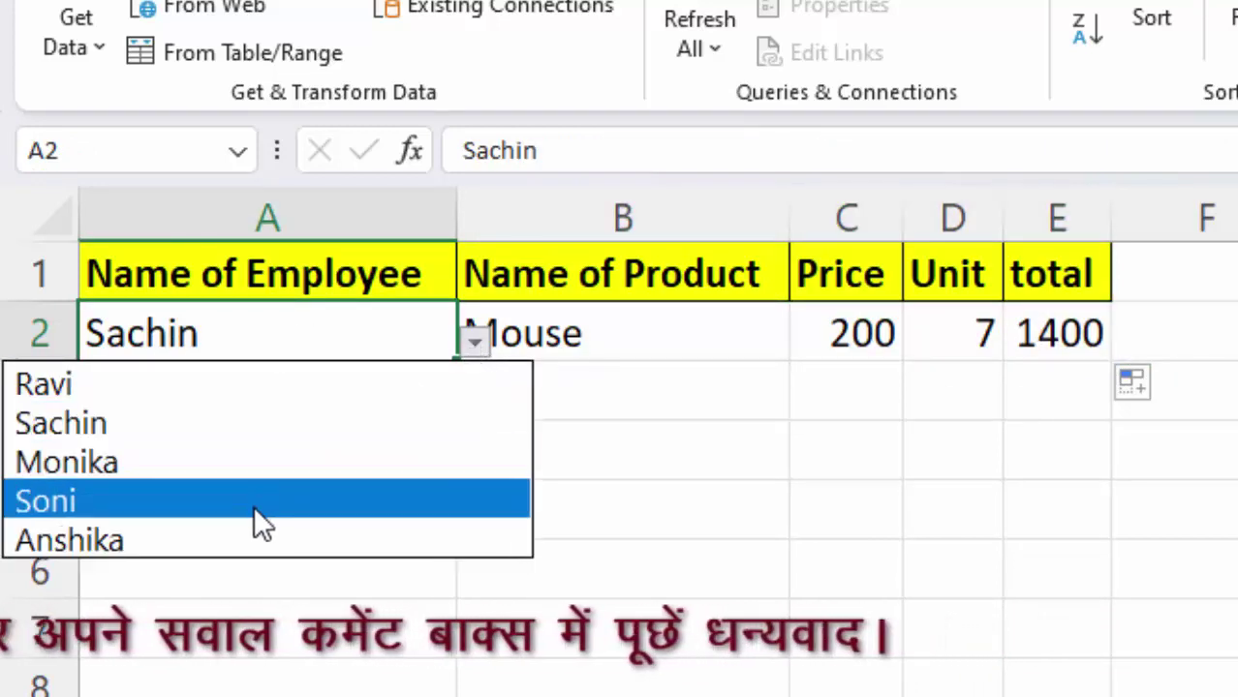
left_click(252, 525)
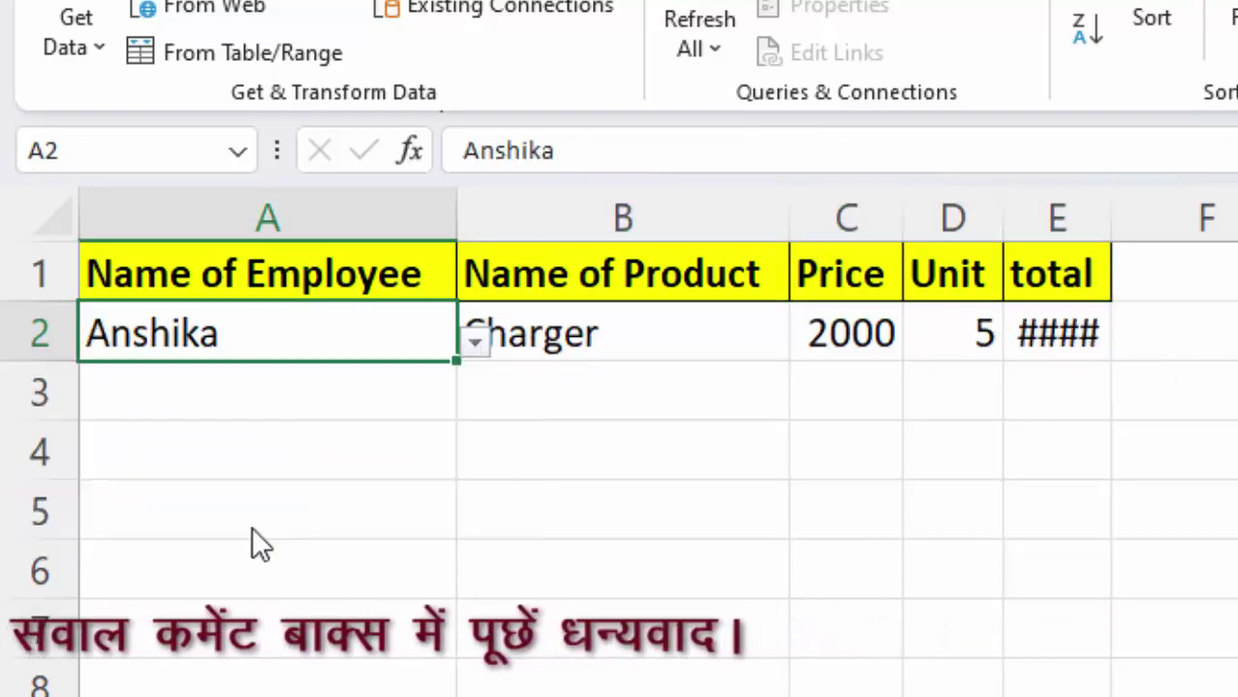
double_click(1121, 231)
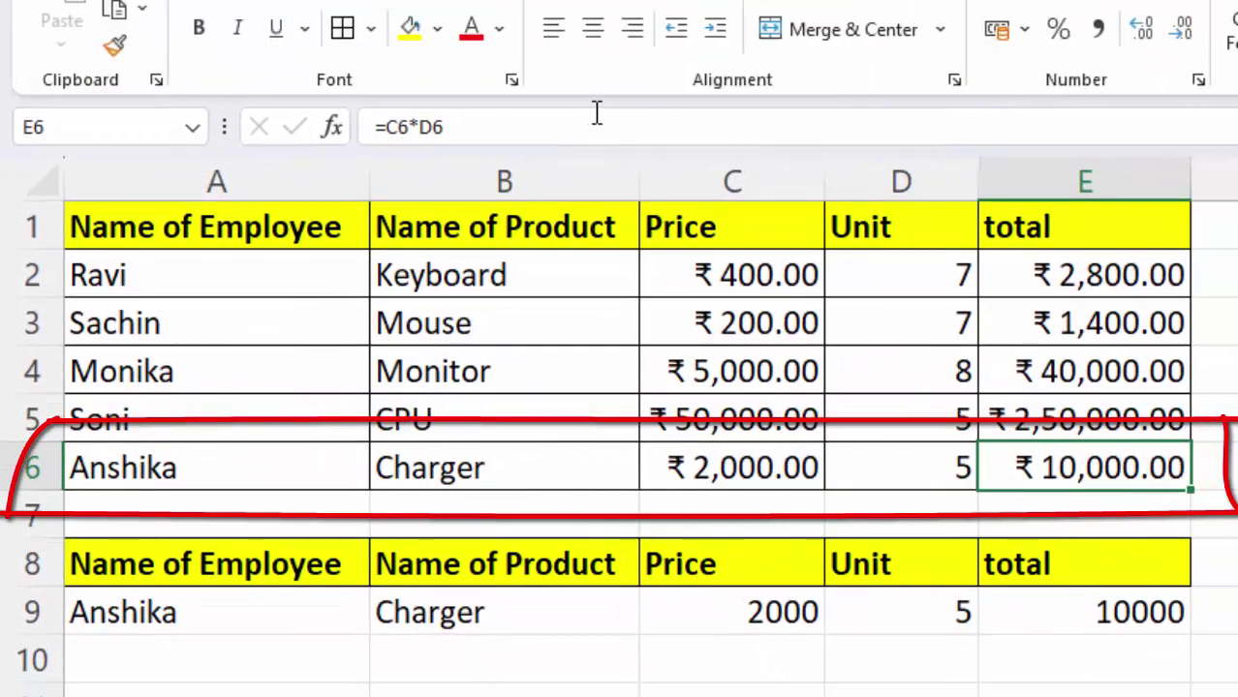
Step: Highlight the total in cell E6 of the employee data table with the orange theme fill colour
left_click(437, 28)
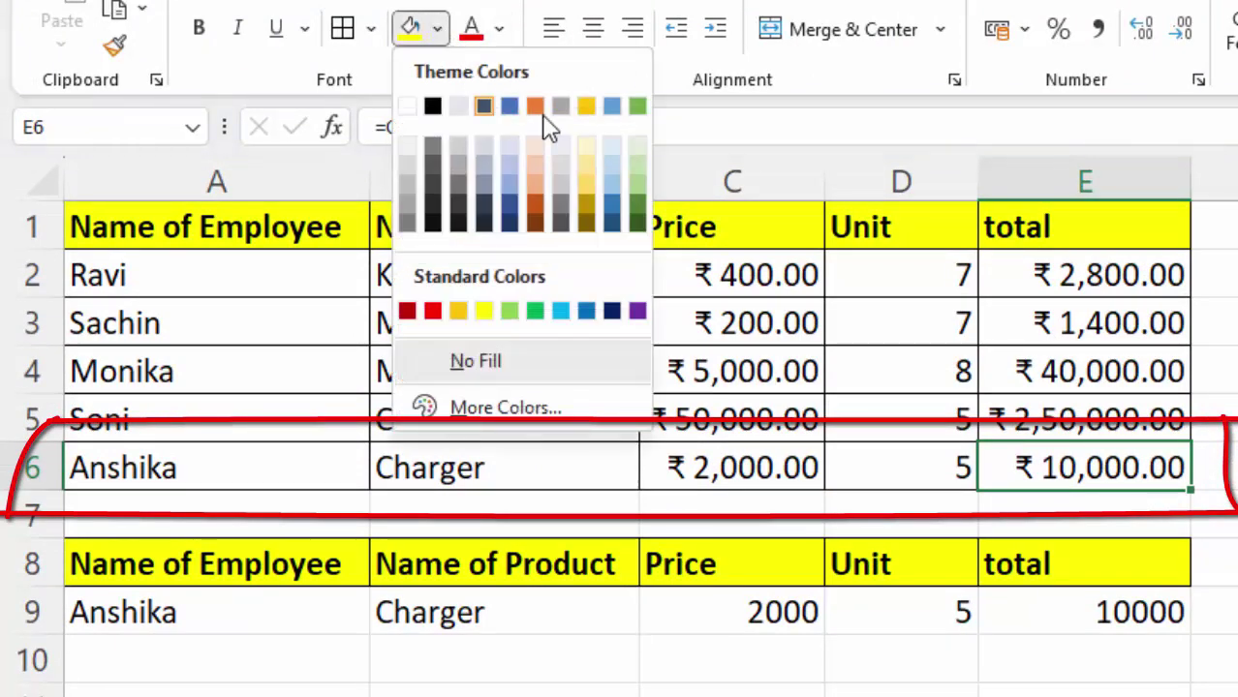
left_click(539, 108)
left_click(1213, 564)
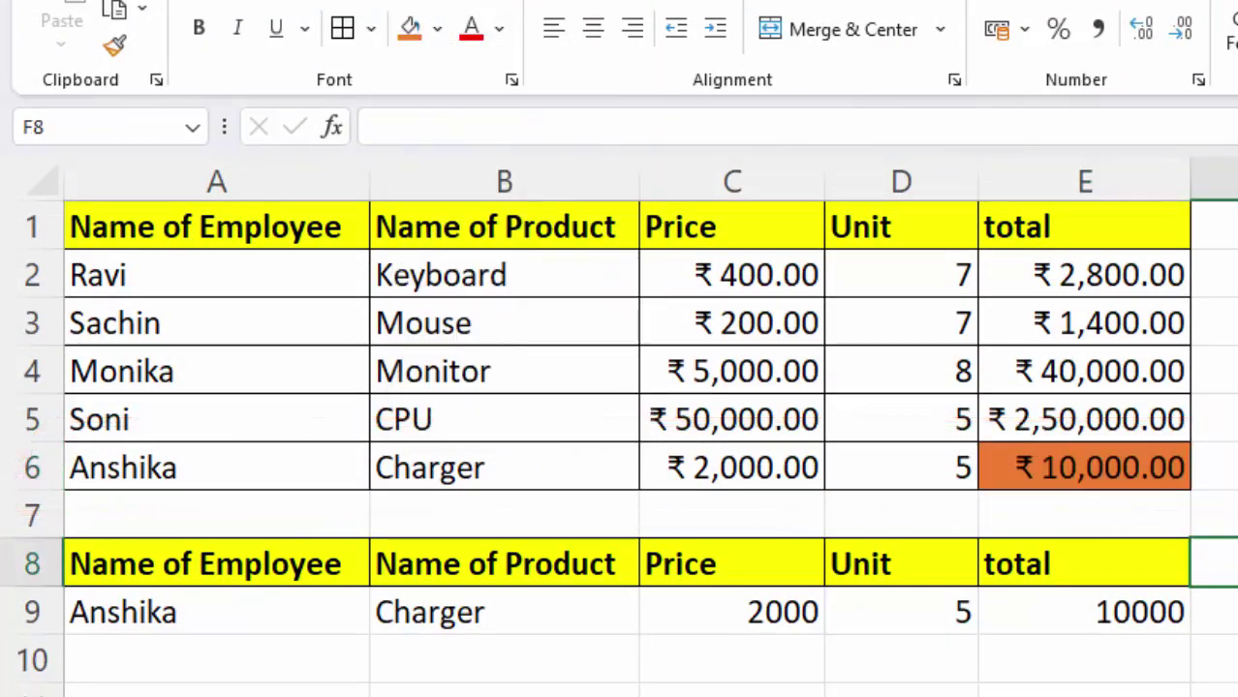